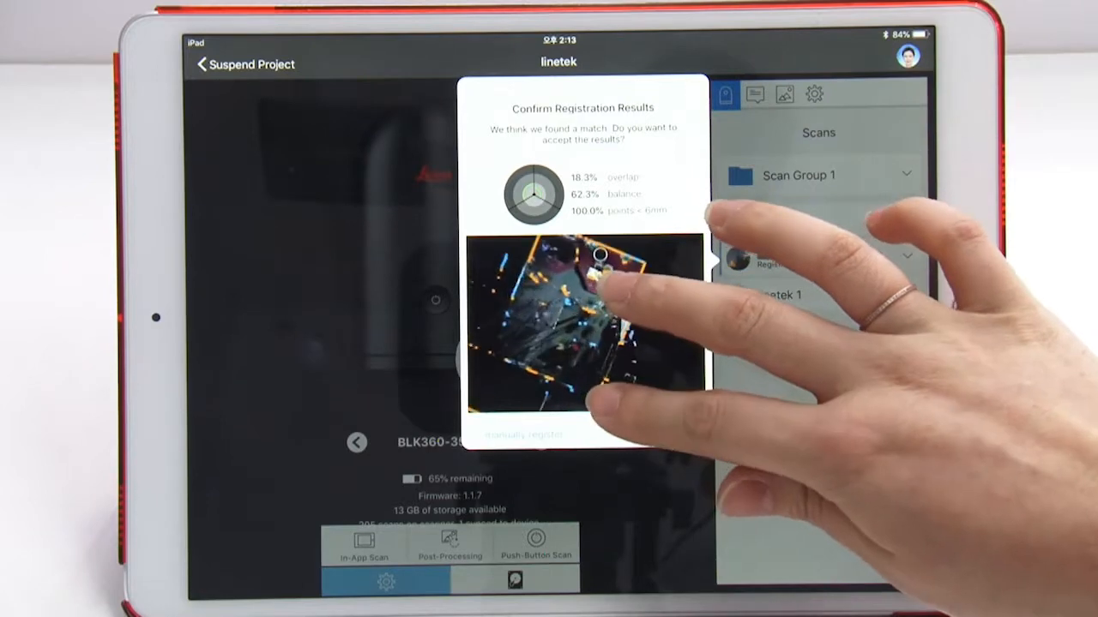
# Check the proposed registration match in the preview and merge the new scan into the project.
pyautogui.moveTo(616, 264); pyautogui.dragTo(605, 264)
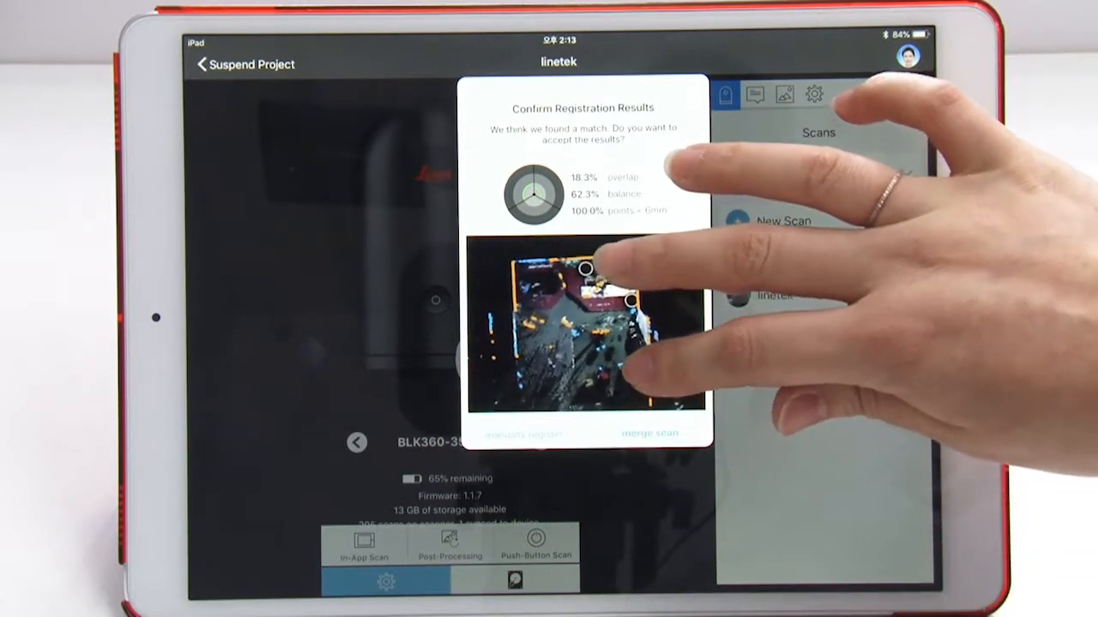
pyautogui.click(645, 434)
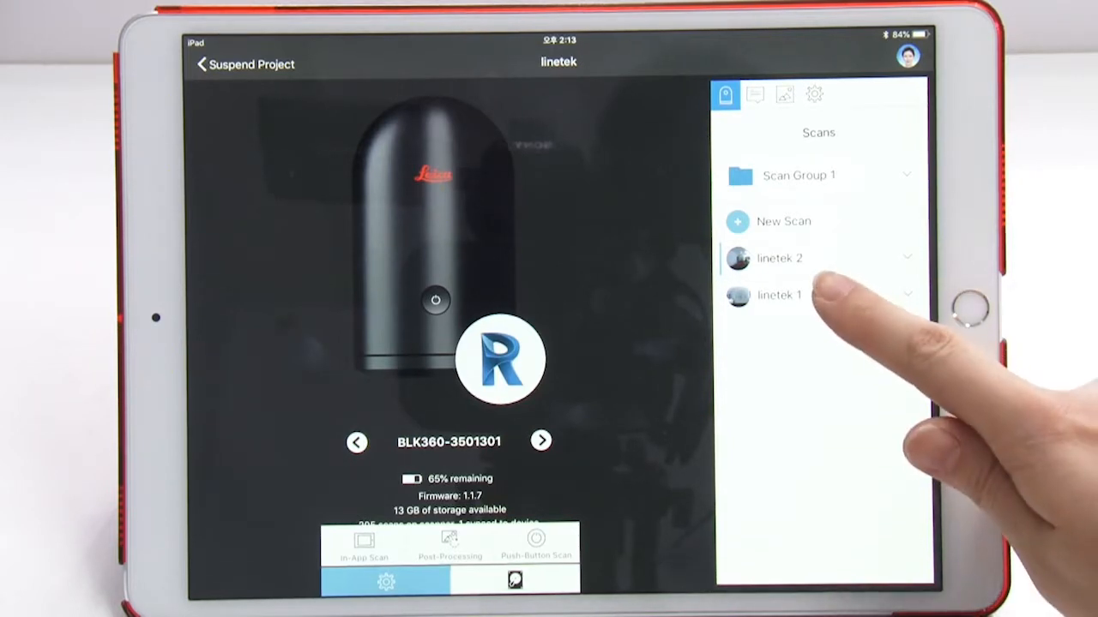
# Open the linetek 1 scan and look around its panoramic view towards the other scan position.
pyautogui.click(822, 294)
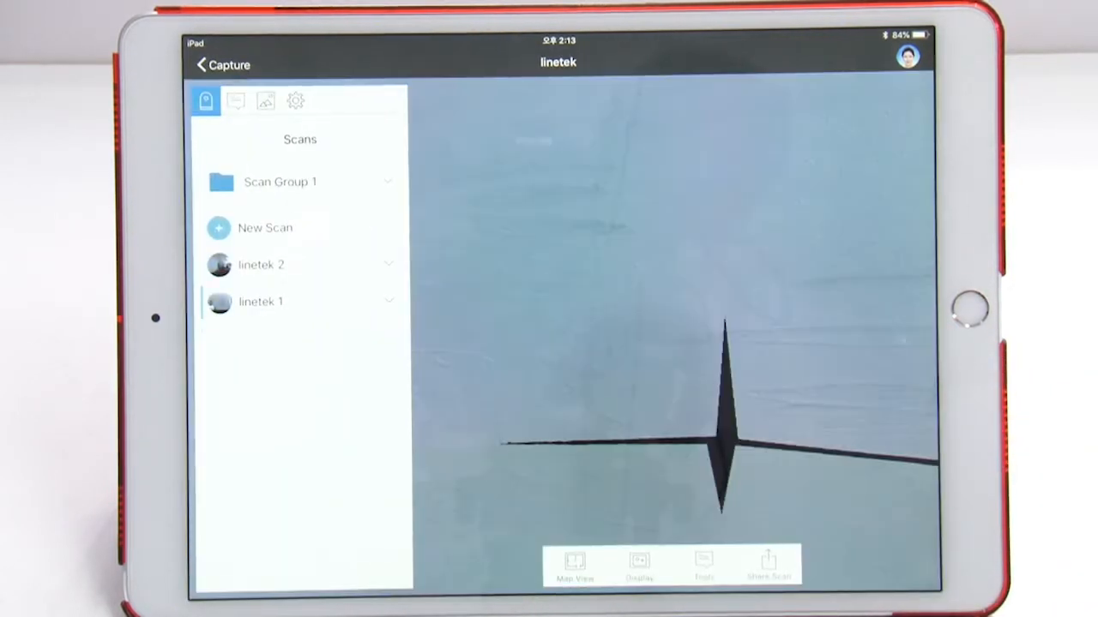
pyautogui.moveTo(639, 361); pyautogui.dragTo(875, 301)
pyautogui.moveTo(630, 321); pyautogui.dragTo(813, 316)
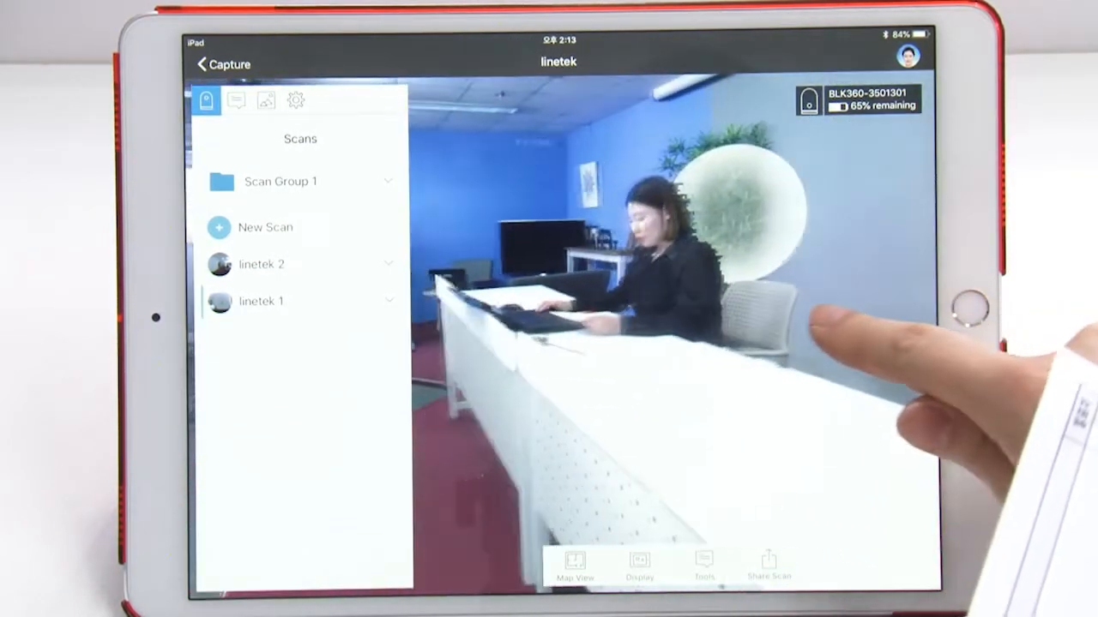
# Move to the linetek 2 scan position and look around the room in its panoramic view.
pyautogui.click(735, 199)
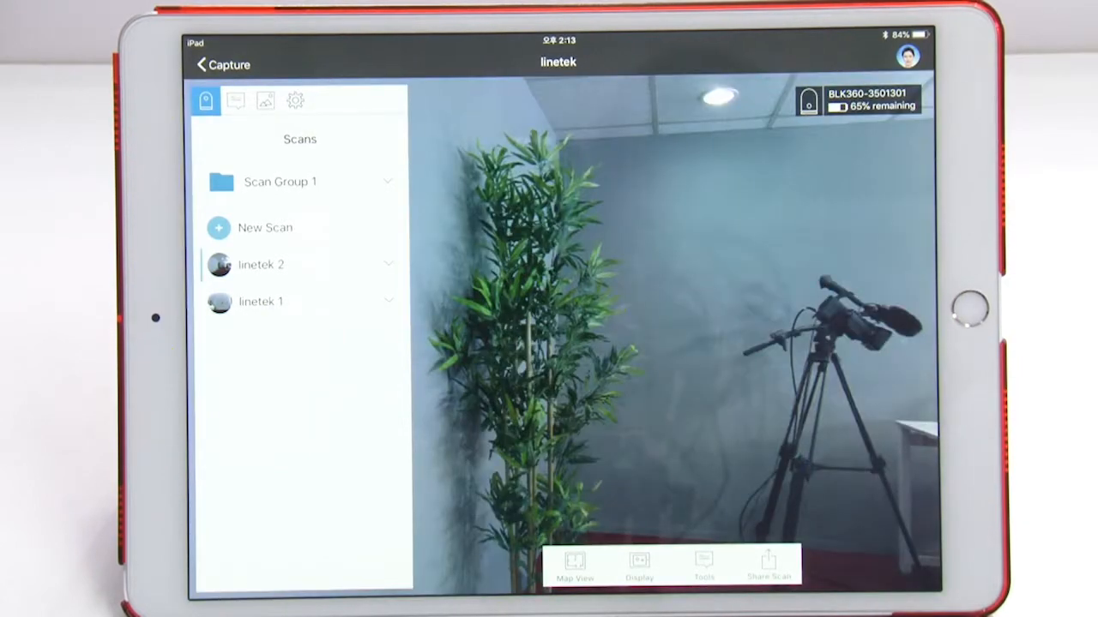
pyautogui.moveTo(858, 367); pyautogui.dragTo(543, 318)
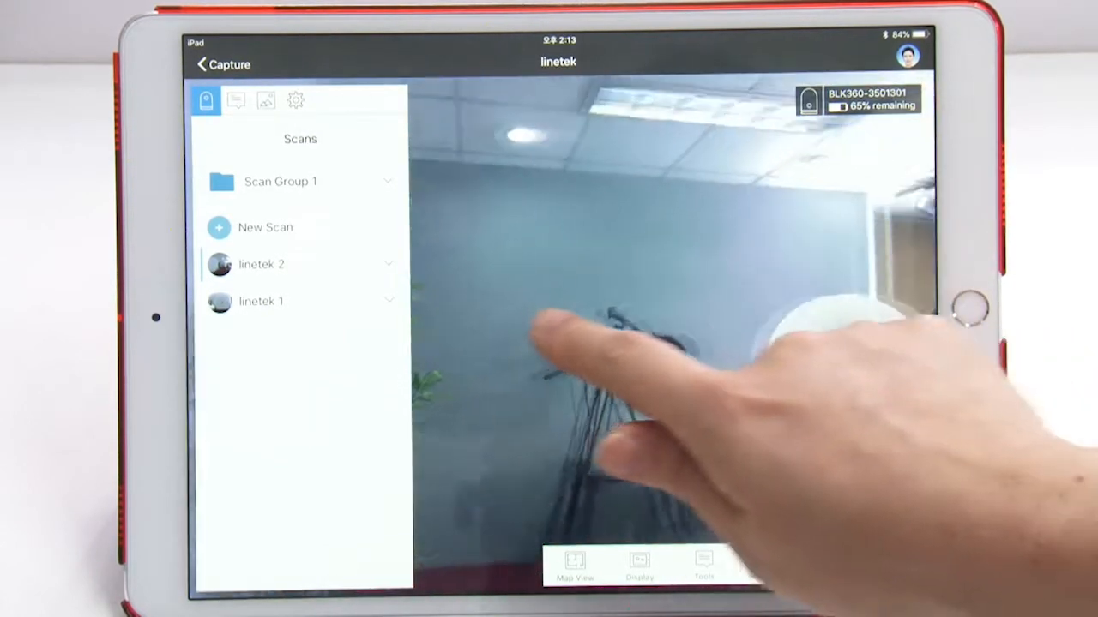
pyautogui.moveTo(797, 429); pyautogui.dragTo(515, 377)
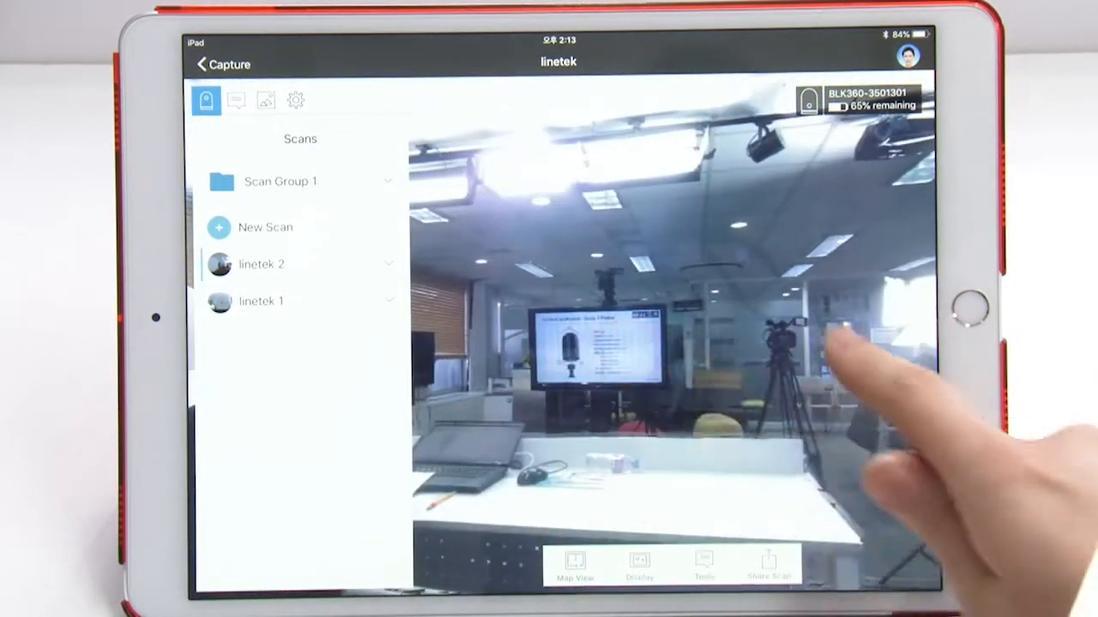
pyautogui.moveTo(846, 343); pyautogui.dragTo(489, 306)
pyautogui.moveTo(789, 343); pyautogui.dragTo(875, 306)
pyautogui.moveTo(592, 537); pyautogui.dragTo(643, 524)
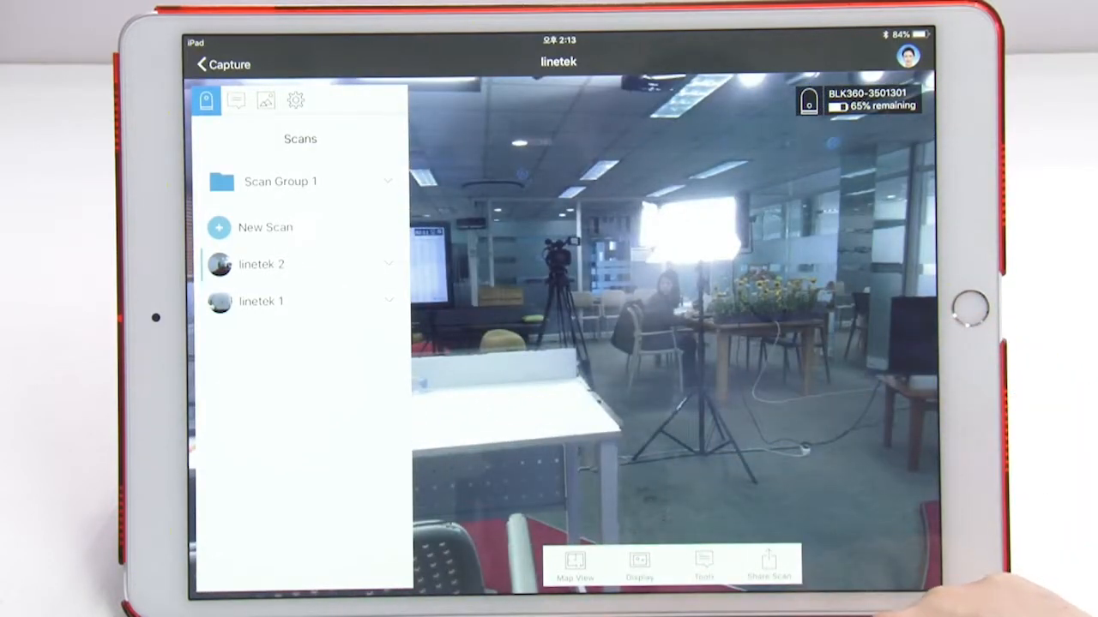
# Examine the merged scans in the map view, enlarging and rotating the plan.
pyautogui.click(574, 562)
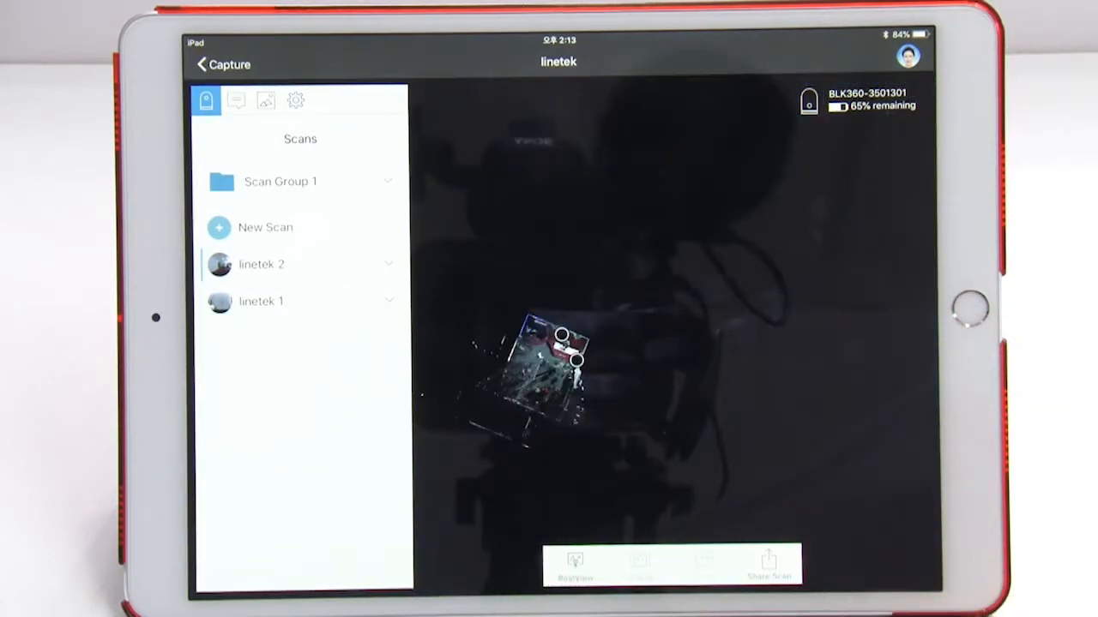
pyautogui.moveTo(653, 397); pyautogui.dragTo(729, 388)
pyautogui.scroll(5, 720, 390)
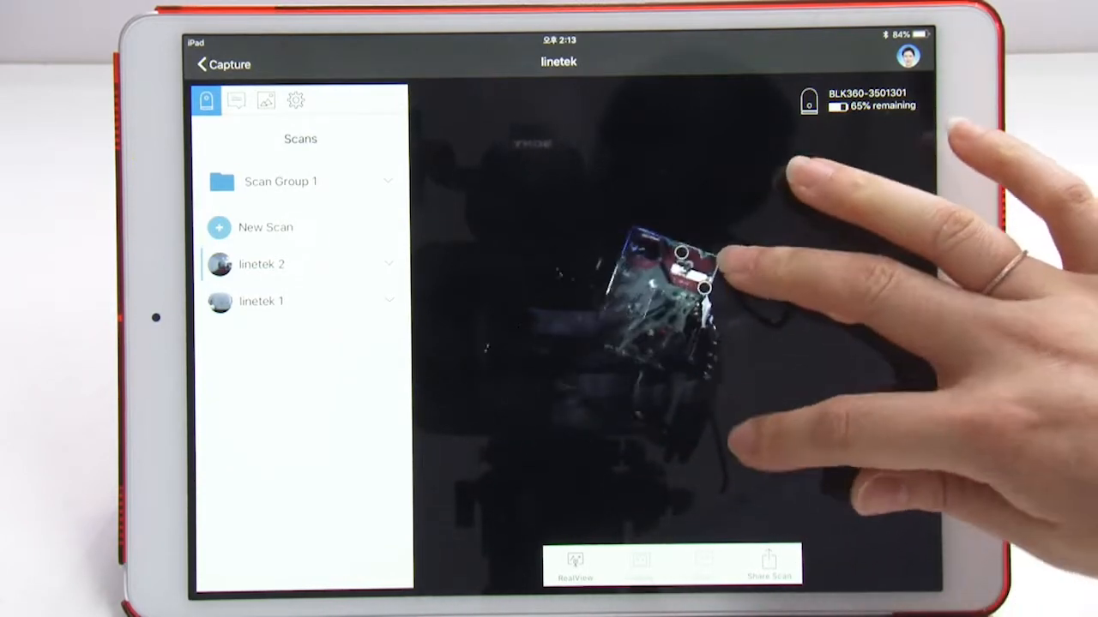
pyautogui.scroll(5, 678, 291)
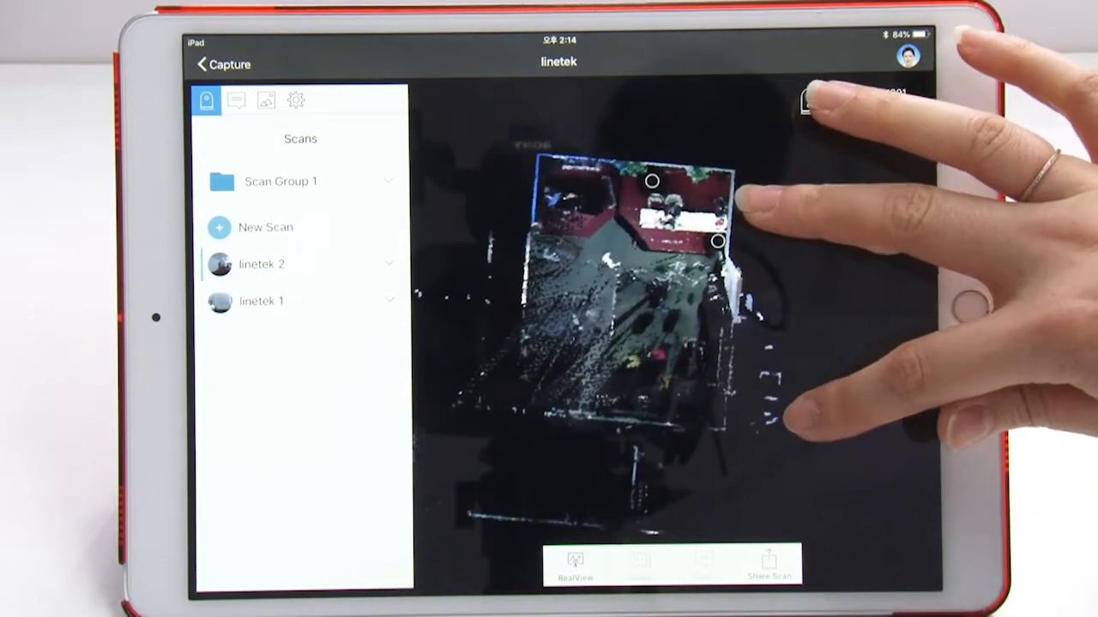
pyautogui.scroll(4, 797, 257)
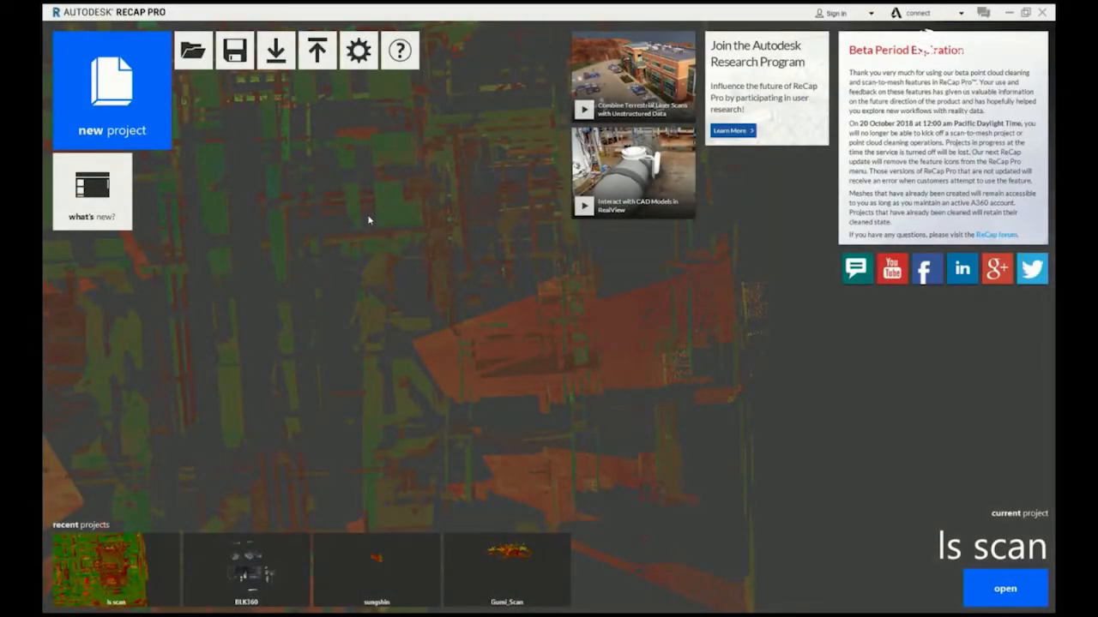
# Switch to ReCap Pro on the desktop and start a project transfer of BLK (RTC360 test) from the mobile device.
pyautogui.click(146, 105)
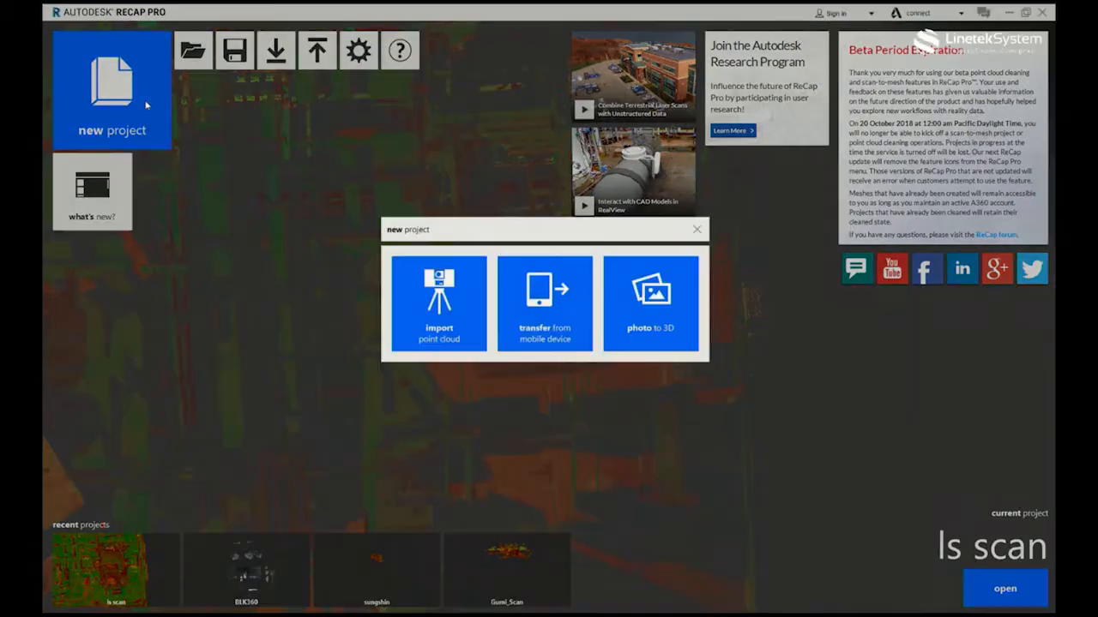
pyautogui.click(563, 314)
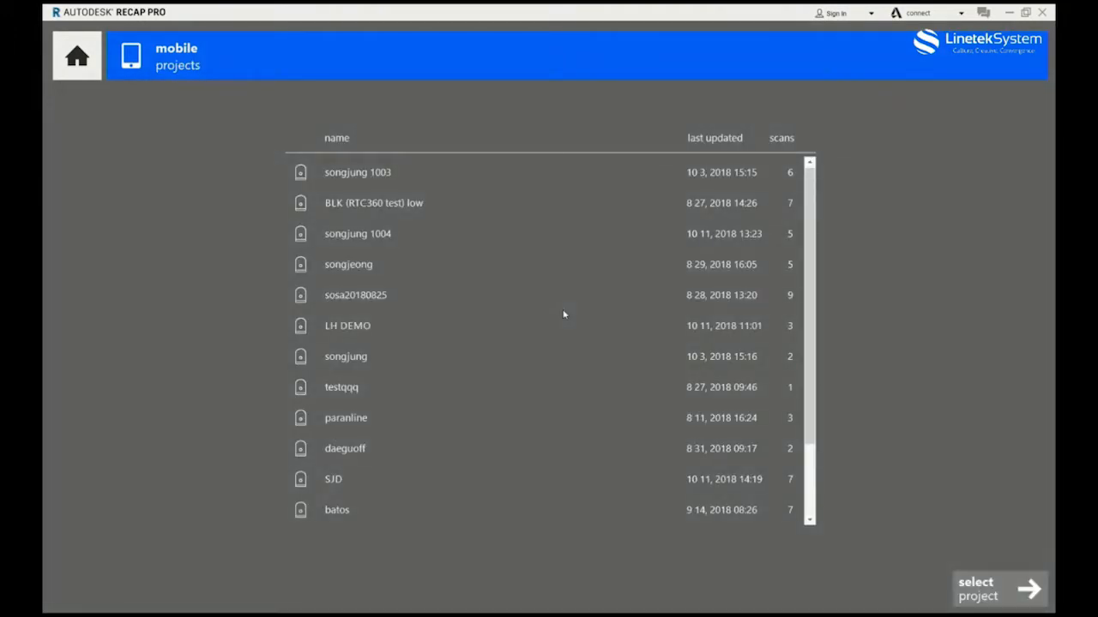
pyautogui.scroll(-3, 566, 309)
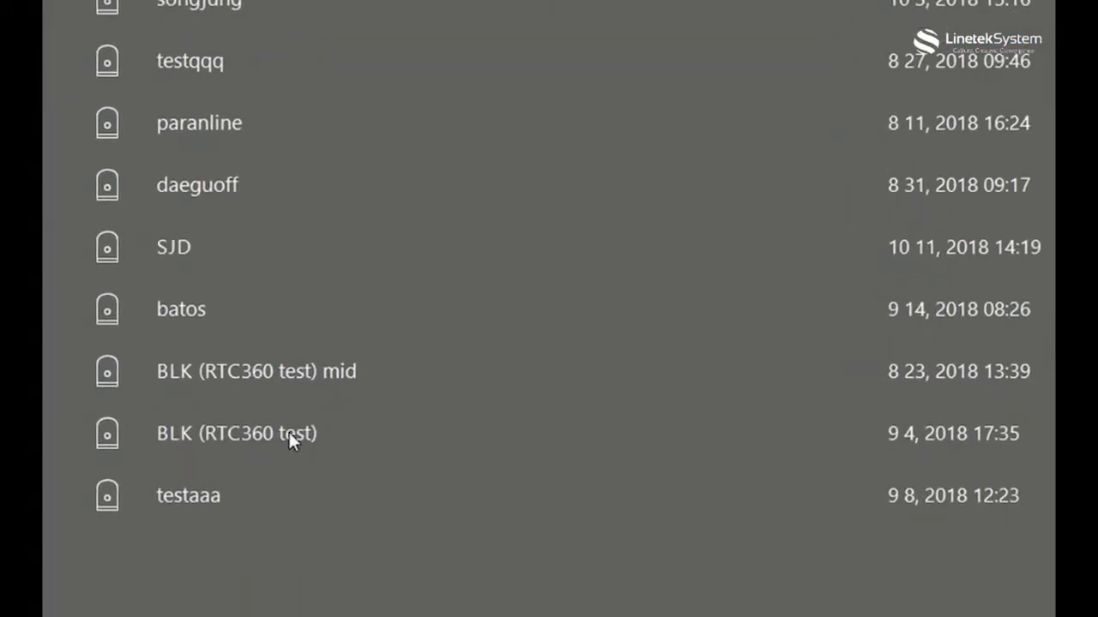
pyautogui.click(289, 433)
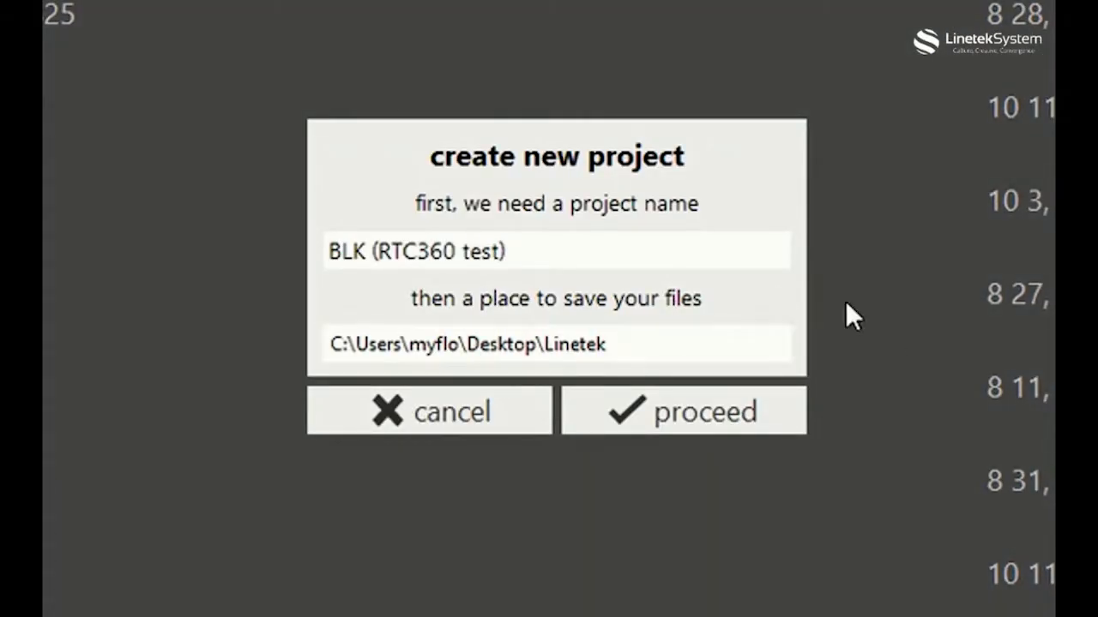
# Name the new project Linetek and proceed with the transfer.
pyautogui.moveTo(556, 254); pyautogui.dragTo(257, 255)
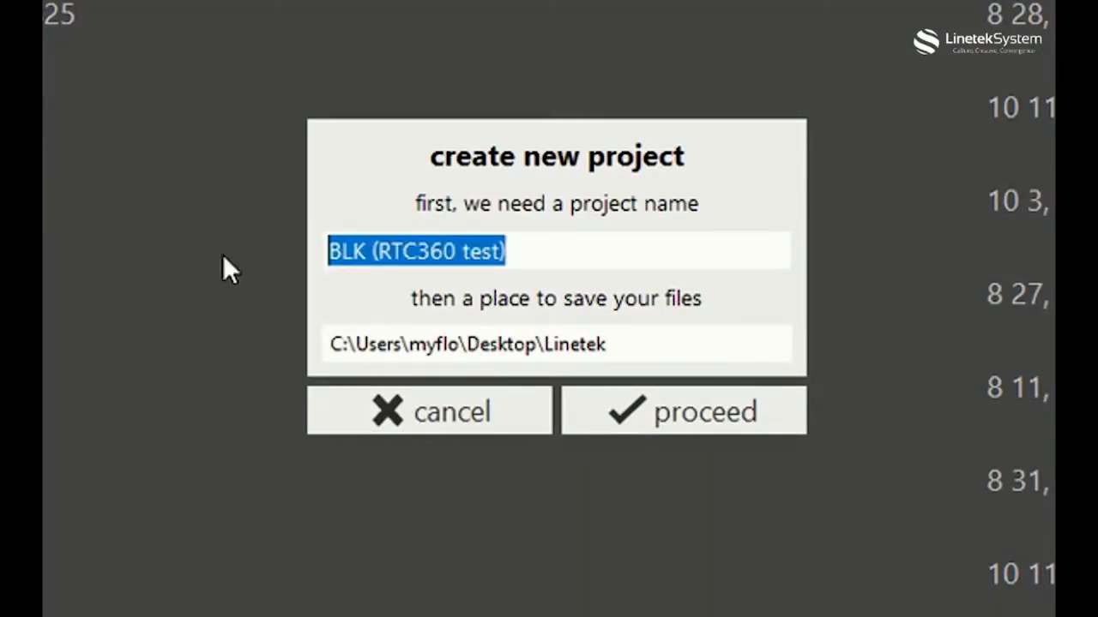
pyautogui.write('Linetek')
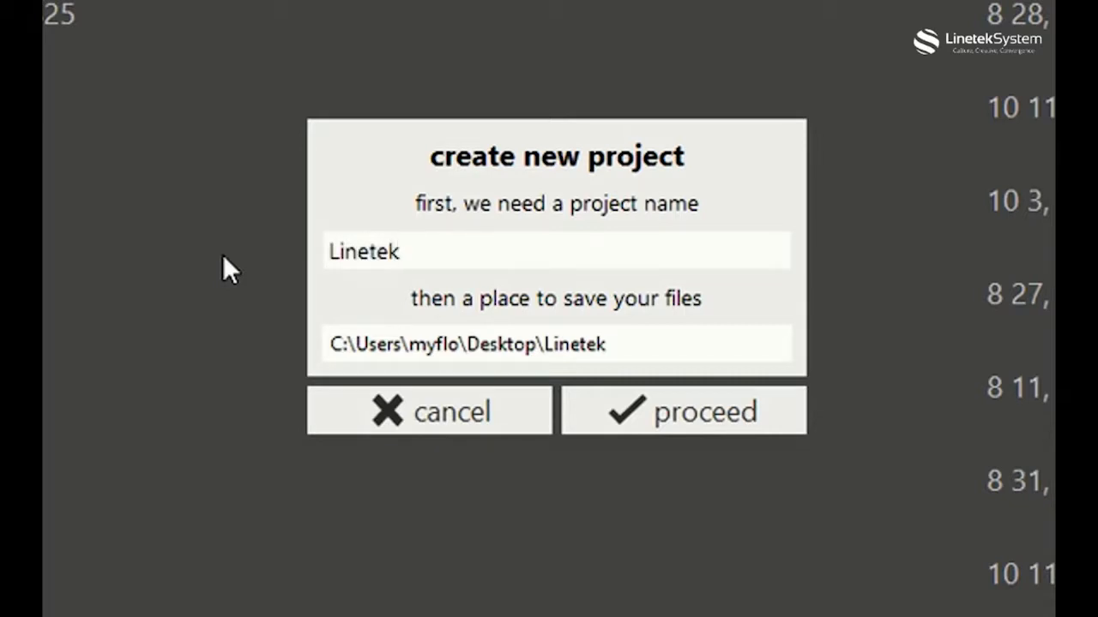
pyautogui.click(695, 411)
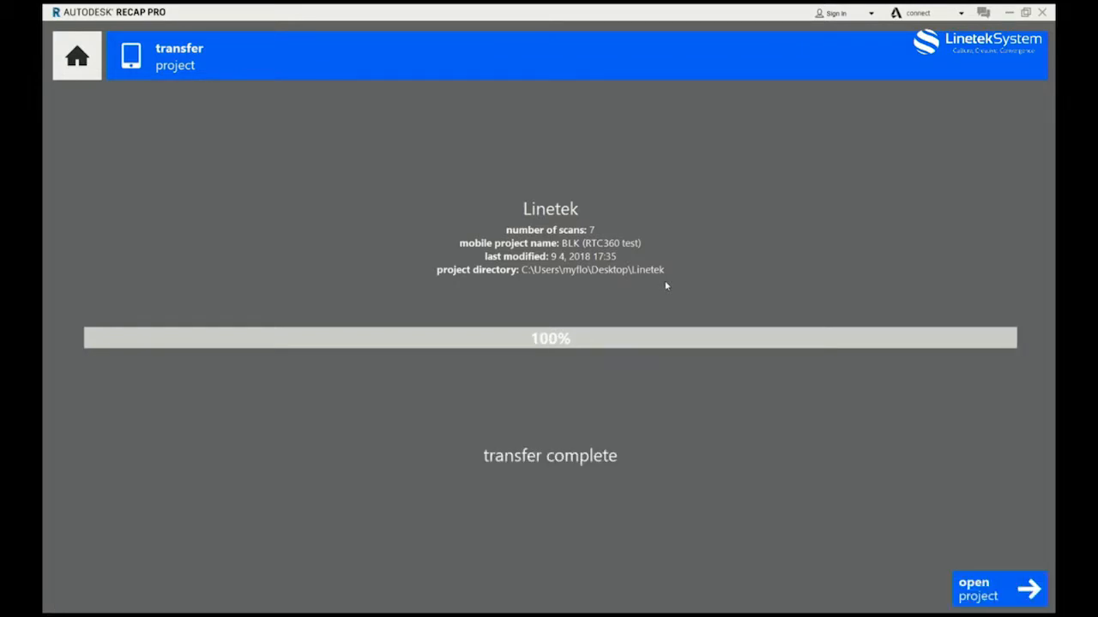
# Open the transferred project, index its registered scans and launch it.
pyautogui.click(1005, 592)
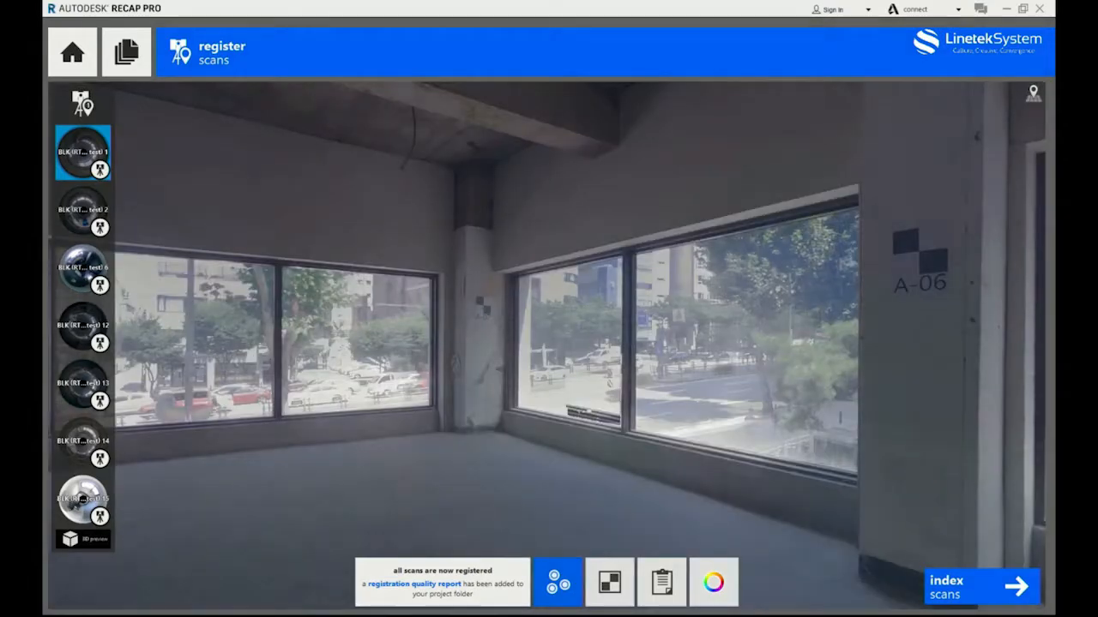
pyautogui.click(954, 589)
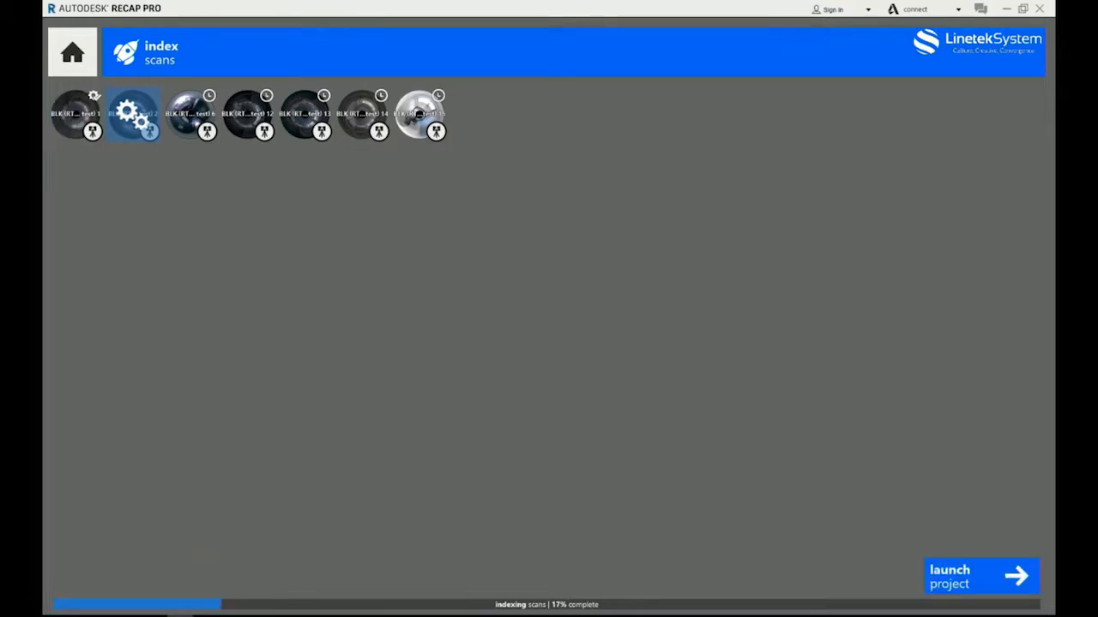
pyautogui.click(985, 571)
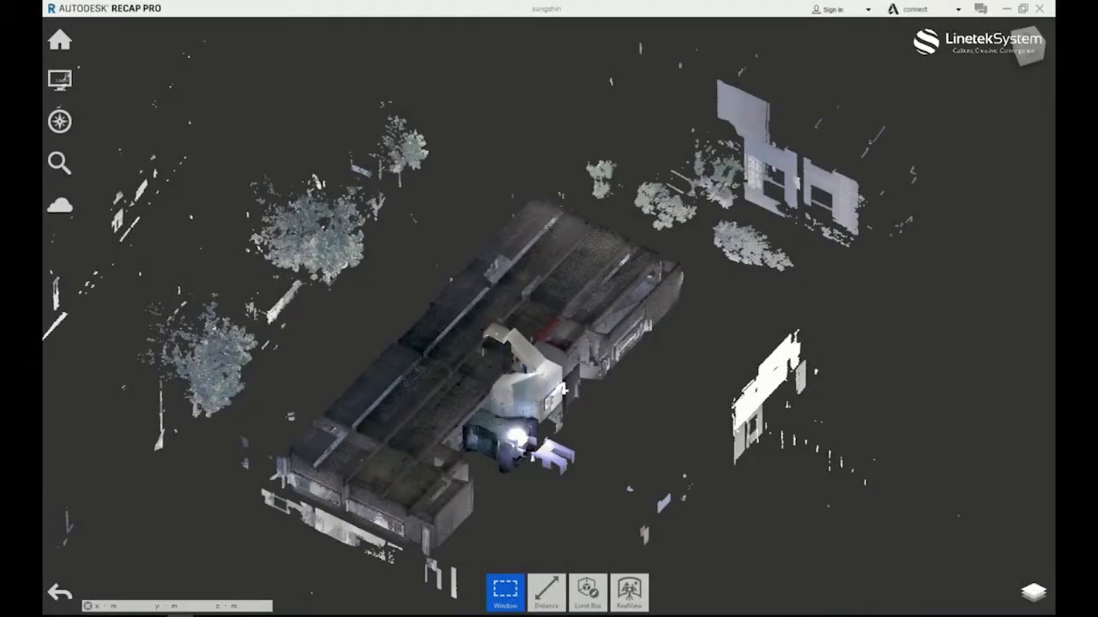
# Review each scan's overlap, balance and points under 6 mm in the registration report, and close the report.
pyautogui.moveTo(76, 49)
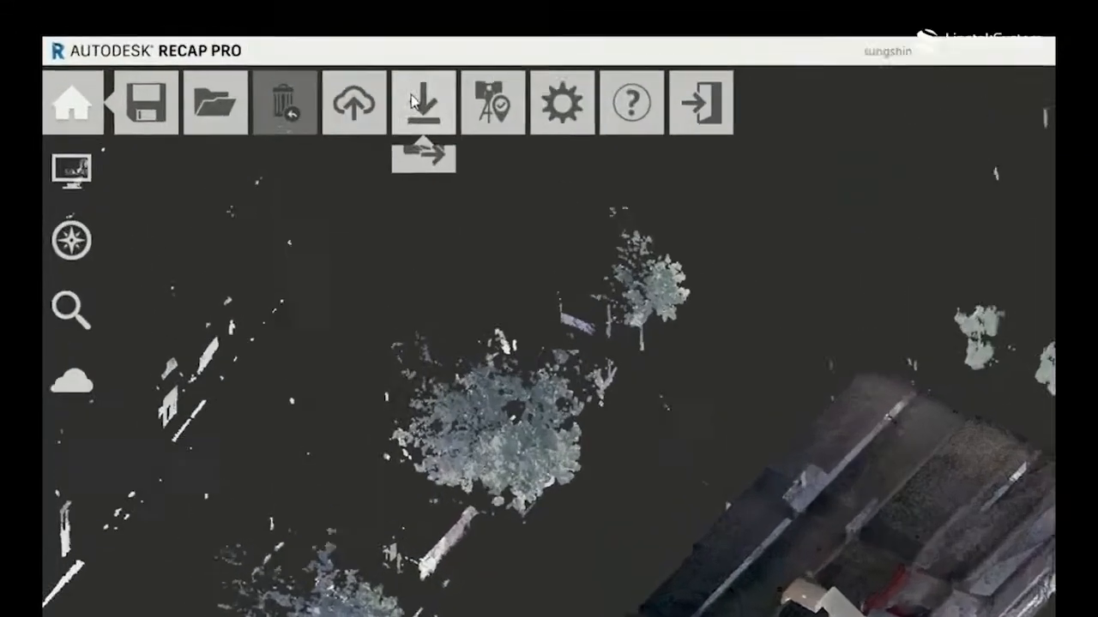
pyautogui.moveTo(311, 53)
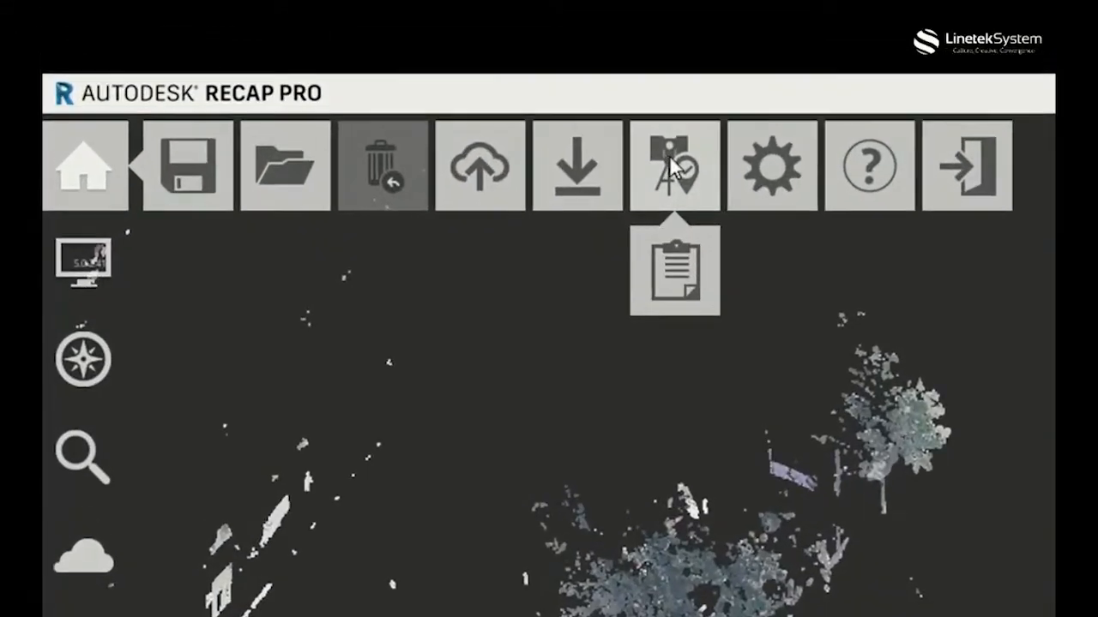
pyautogui.click(669, 271)
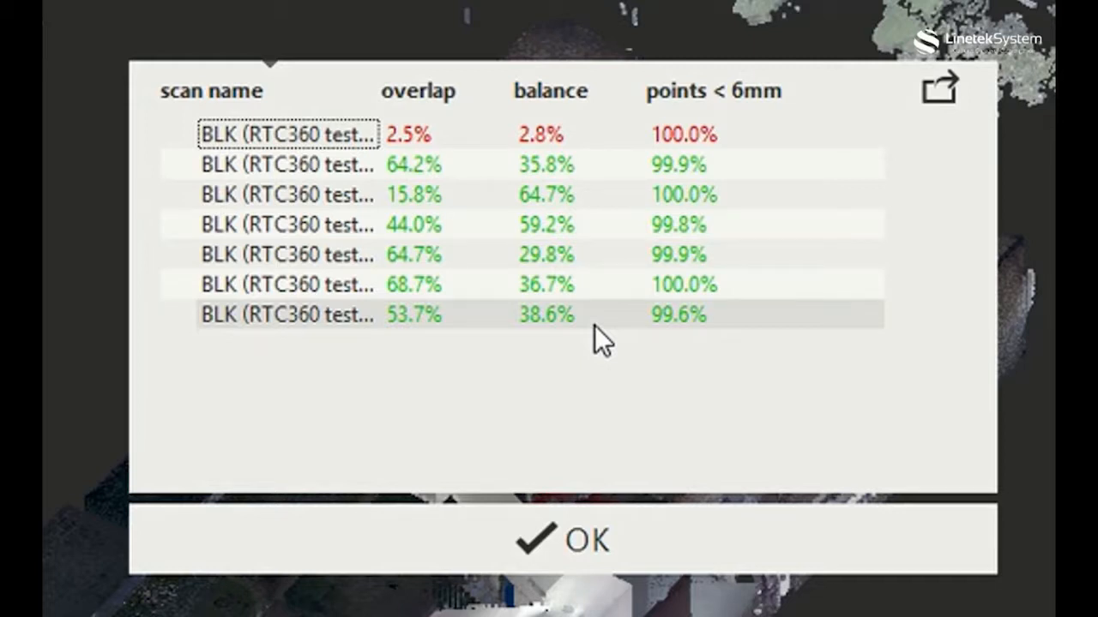
pyautogui.click(598, 540)
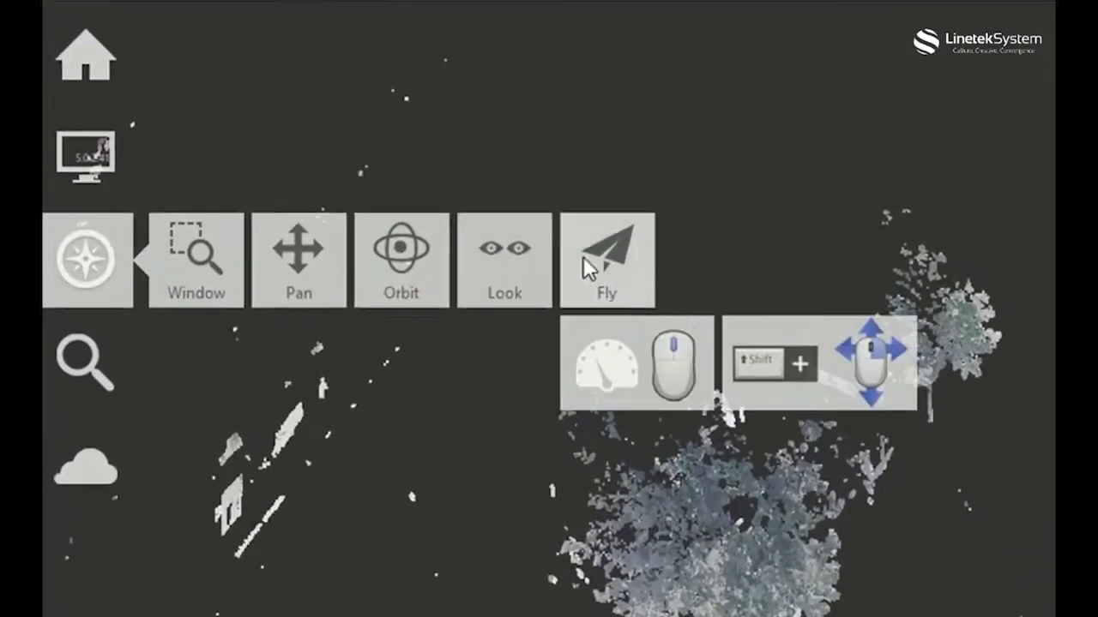
# Switch the point cloud display to perspective.
pyautogui.click(587, 267)
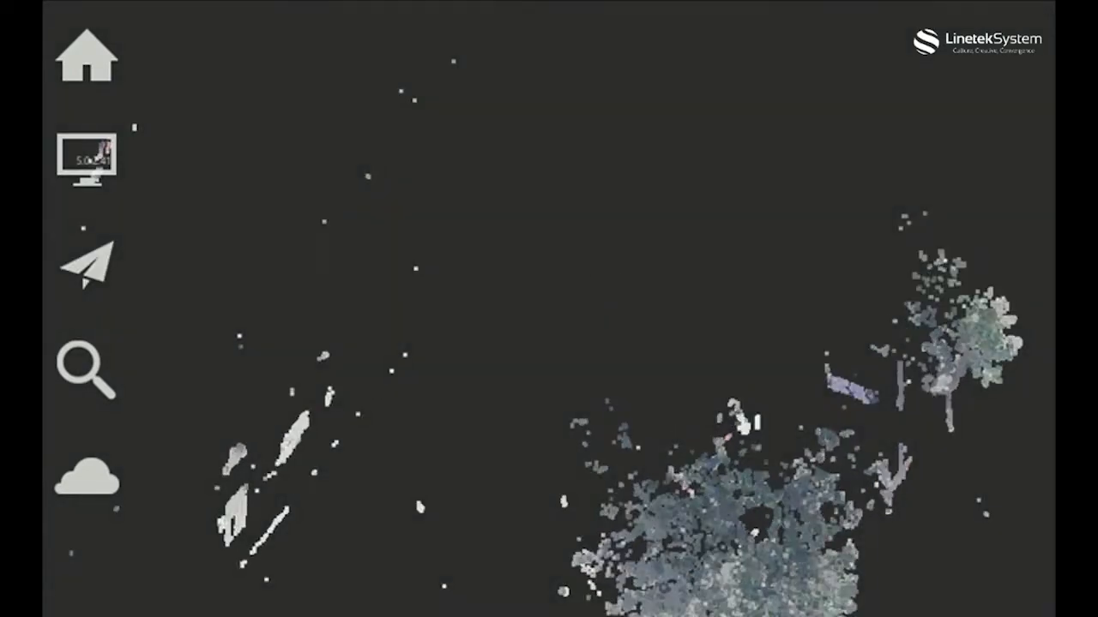
pyautogui.click(88, 155)
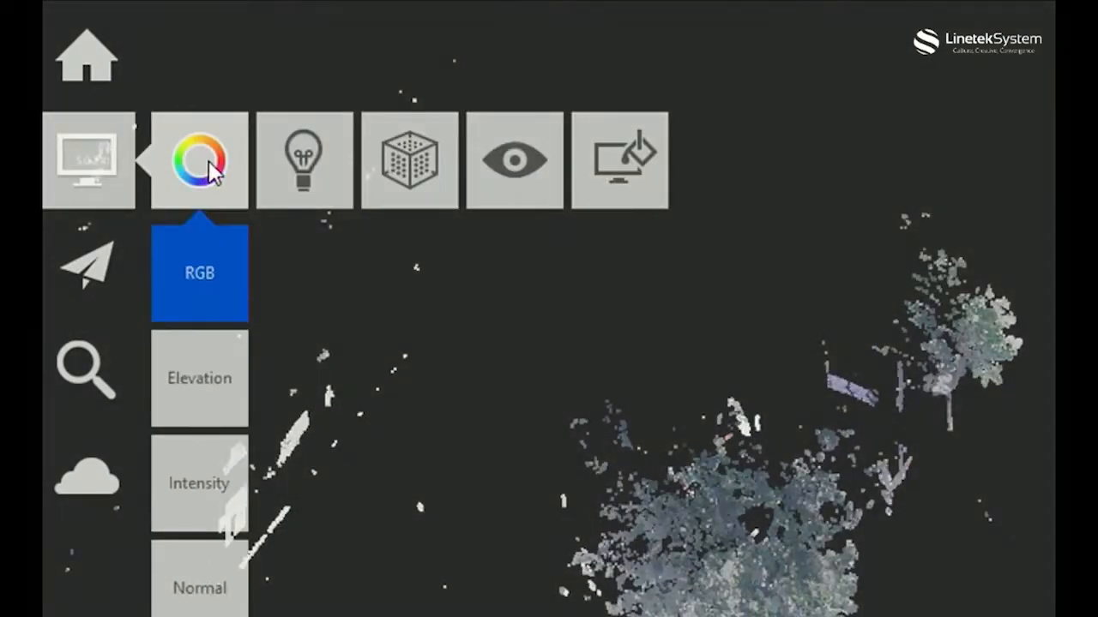
pyautogui.moveTo(508, 185)
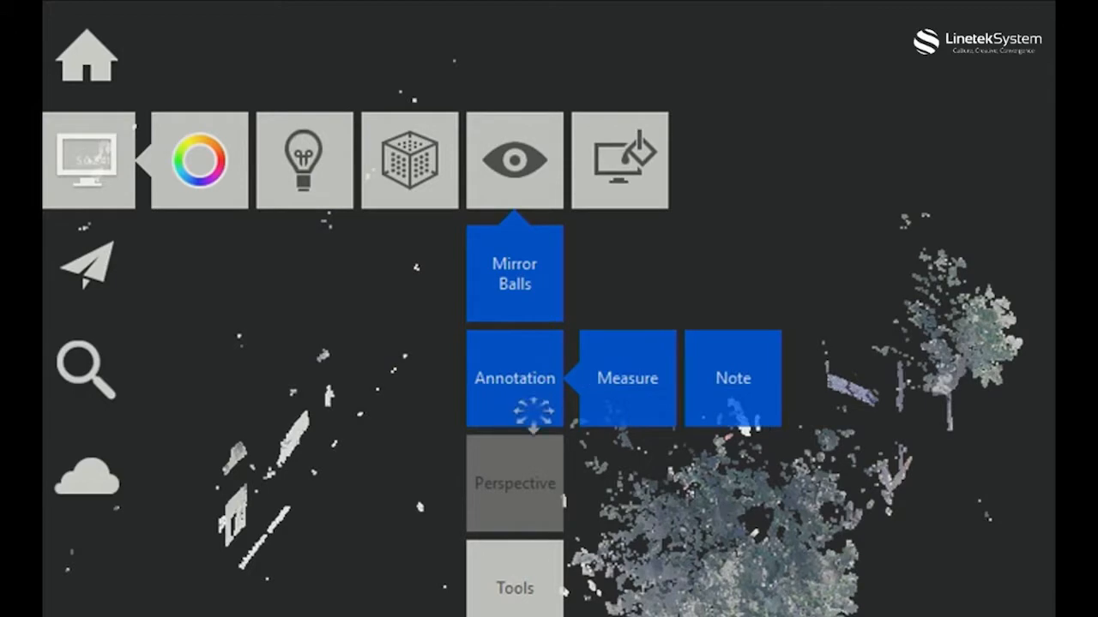
pyautogui.click(534, 476)
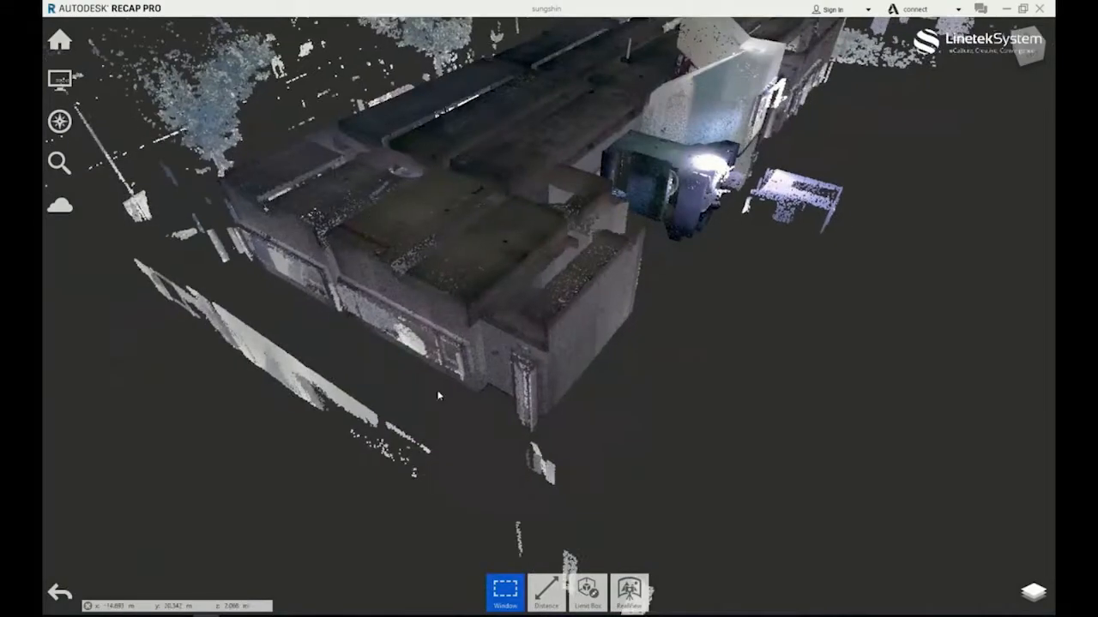
# Fly from outside the building into its interior, adjusting the flight speed between 1X and 2X.
pyautogui.press('w')
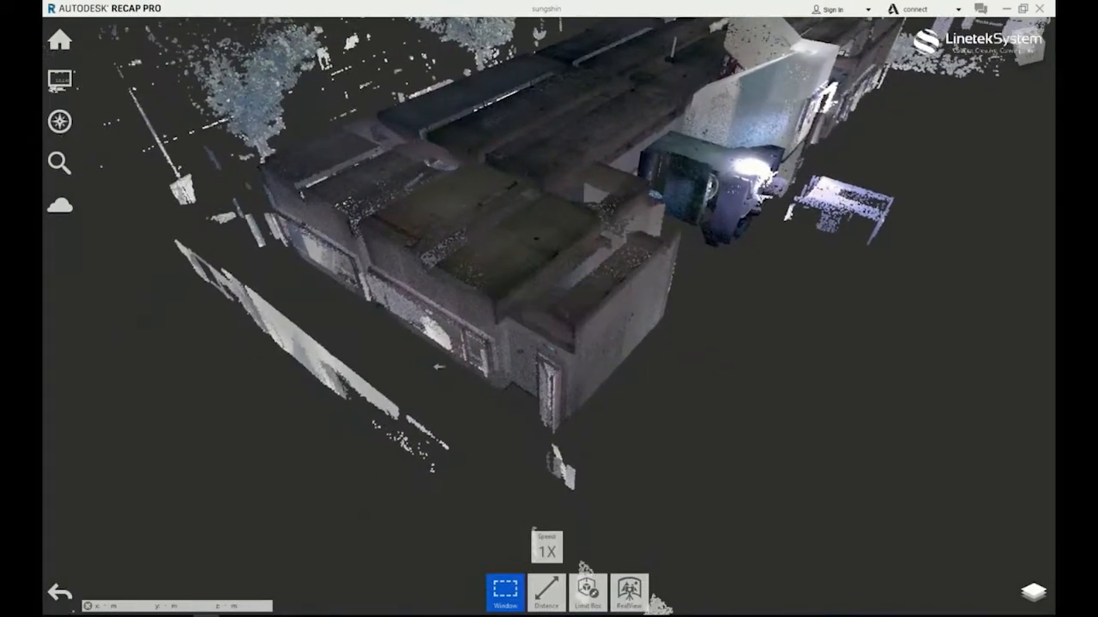
pyautogui.press('+')
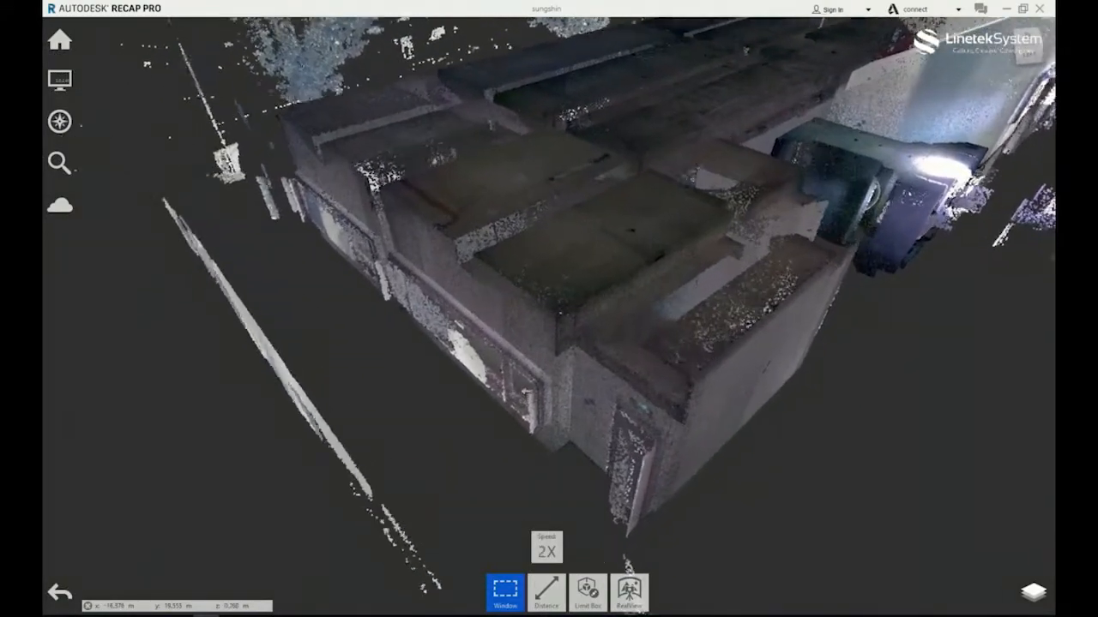
pyautogui.press('-')
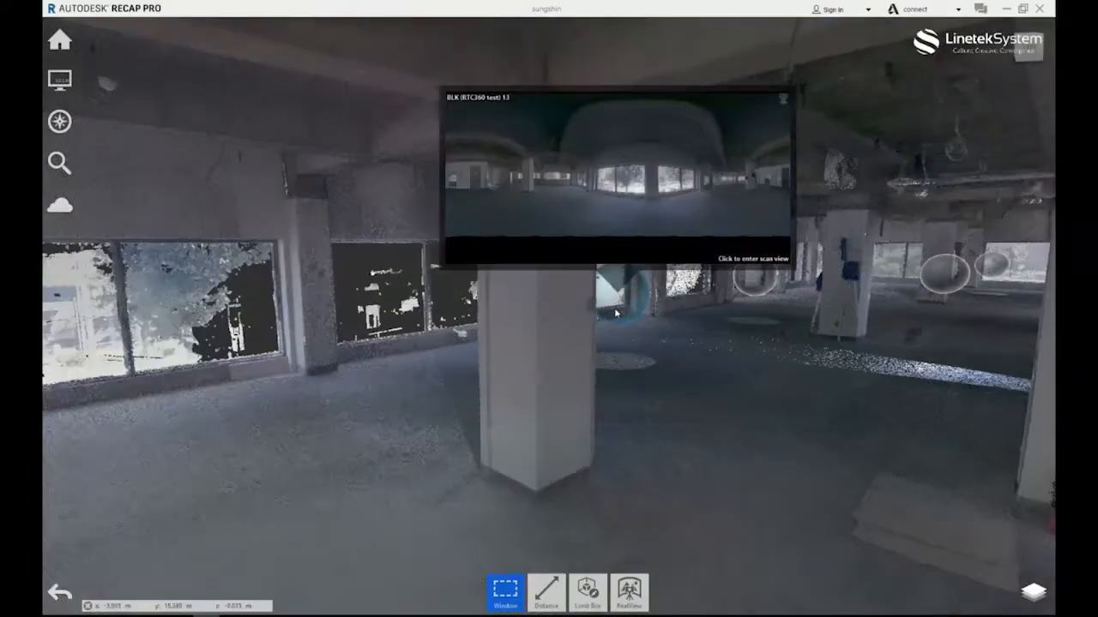
pyautogui.moveTo(632, 429); pyautogui.dragTo(549, 390)
pyautogui.press('+')
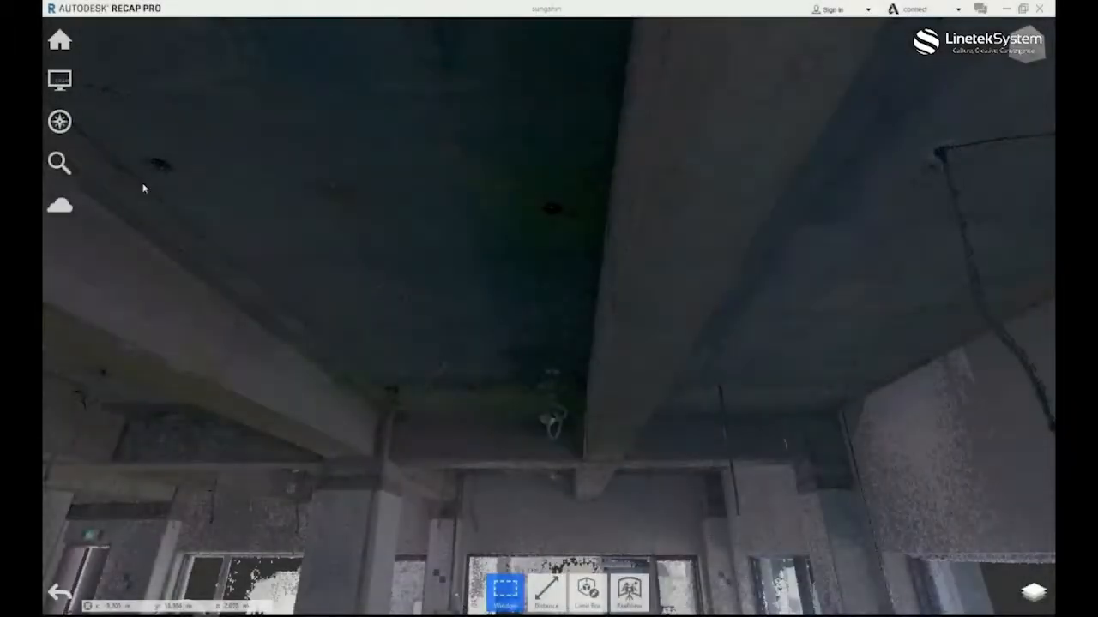
# Color the point cloud by intensity and examine the ceiling and walls of the interior in that display.
pyautogui.click(59, 120)
pyautogui.click(108, 231)
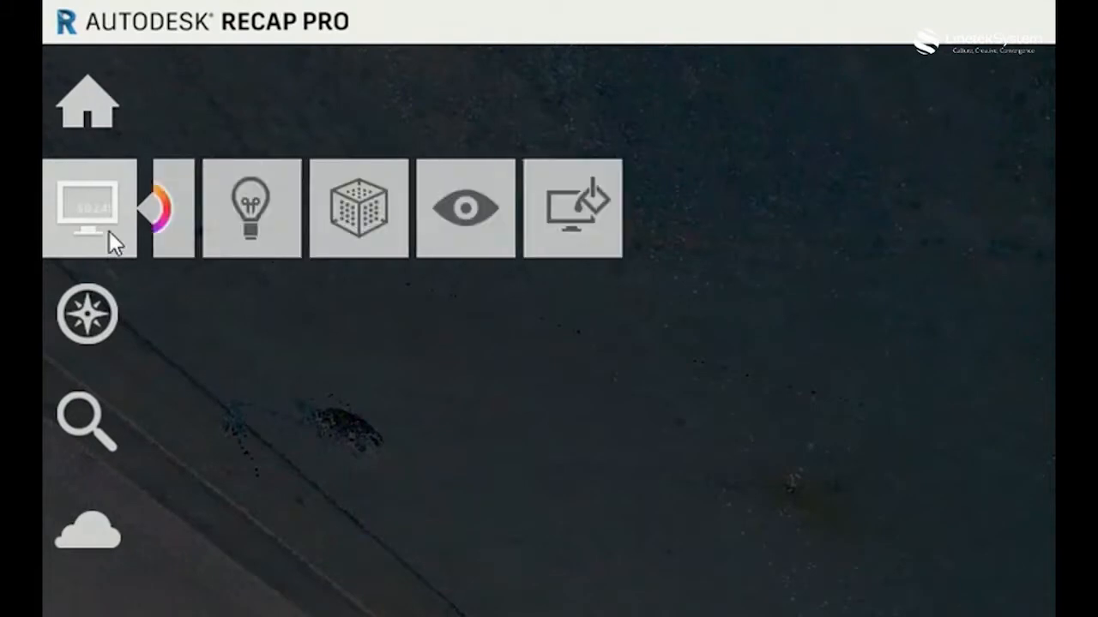
pyautogui.click(211, 229)
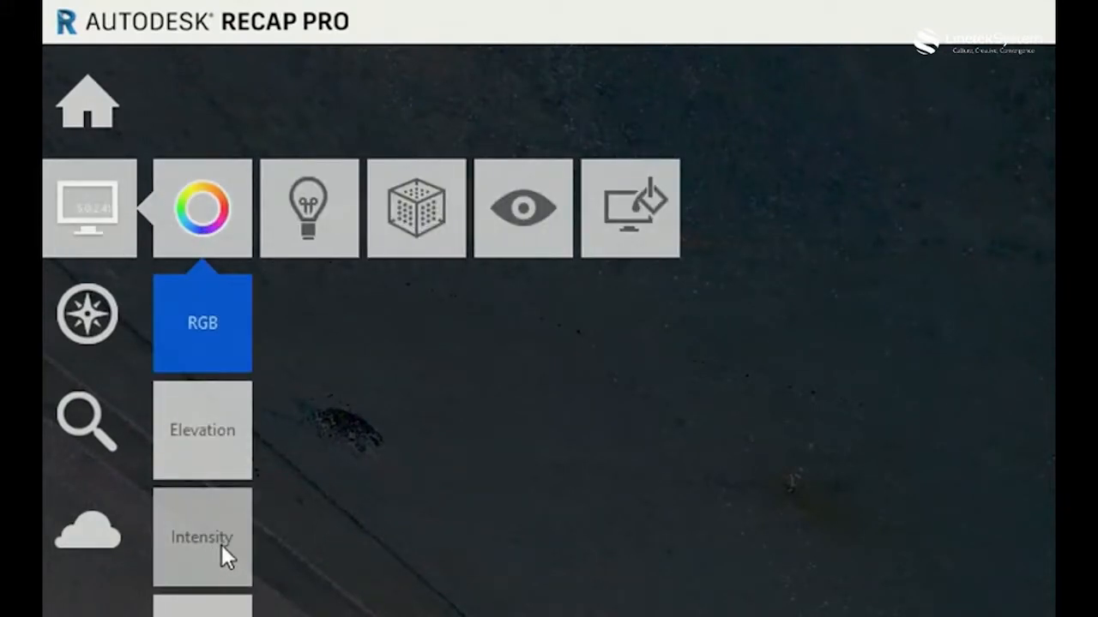
pyautogui.click(221, 545)
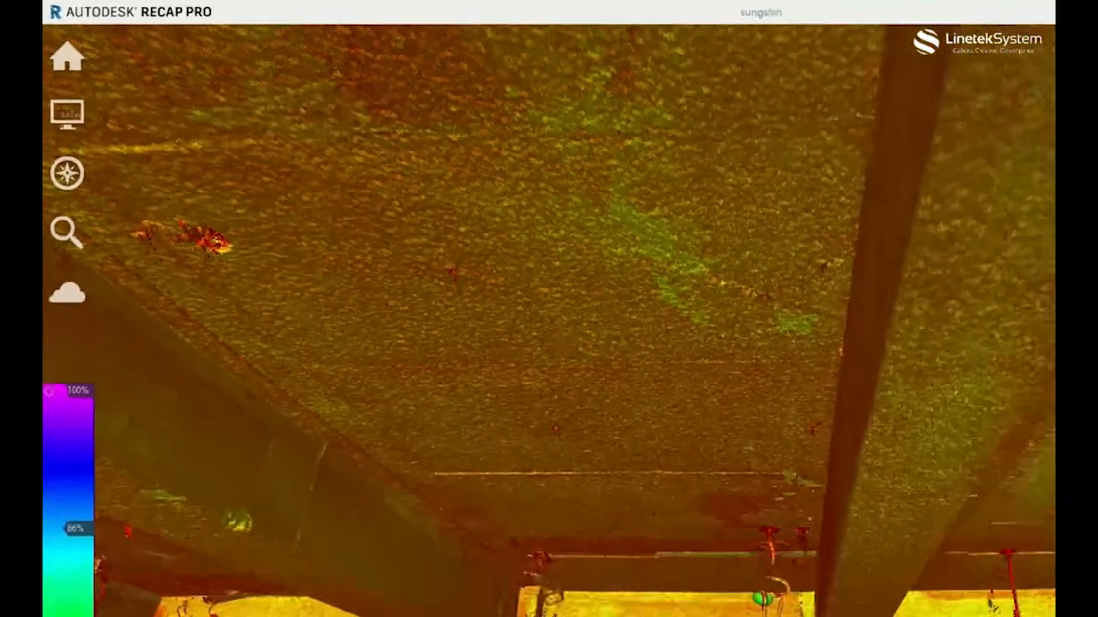
pyautogui.scroll(-3, 519, 476)
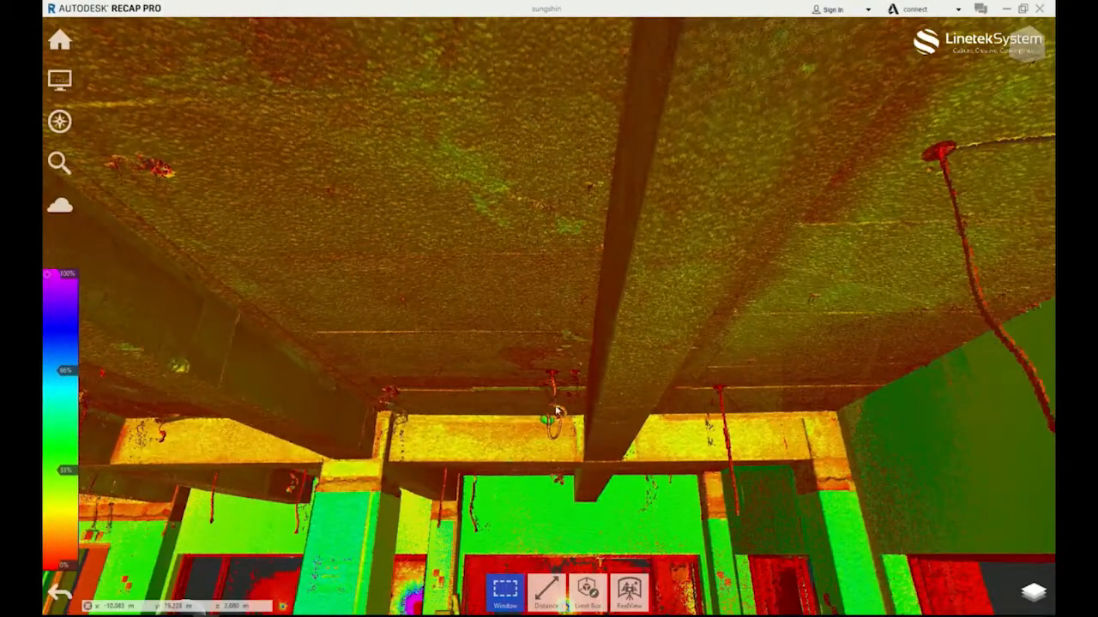
pyautogui.scroll(3, 574, 422)
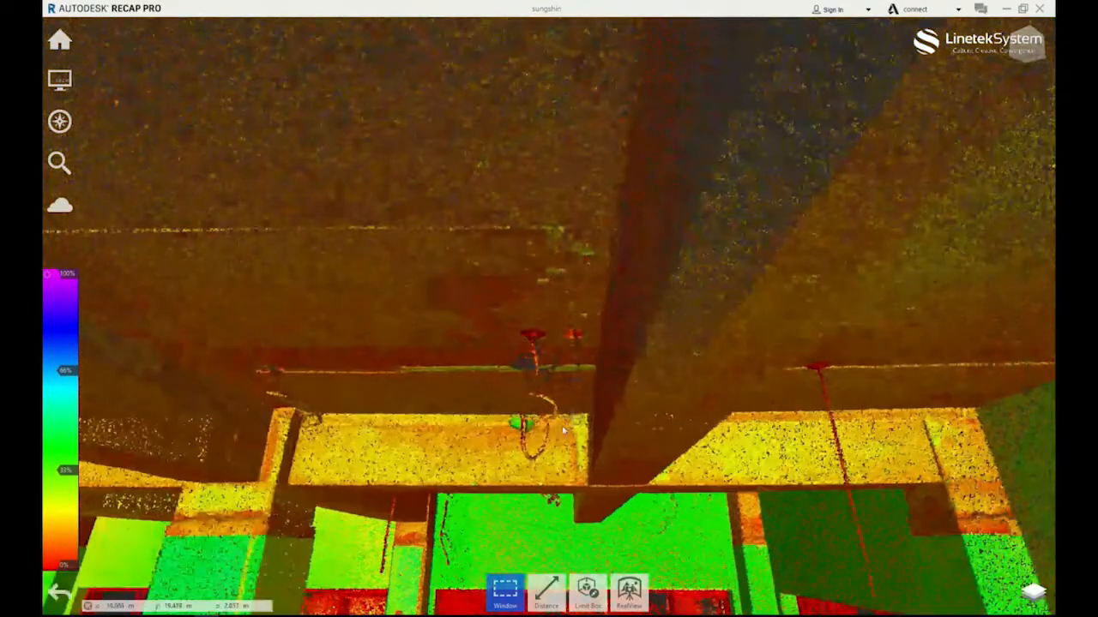
pyautogui.scroll(-2, 549, 435)
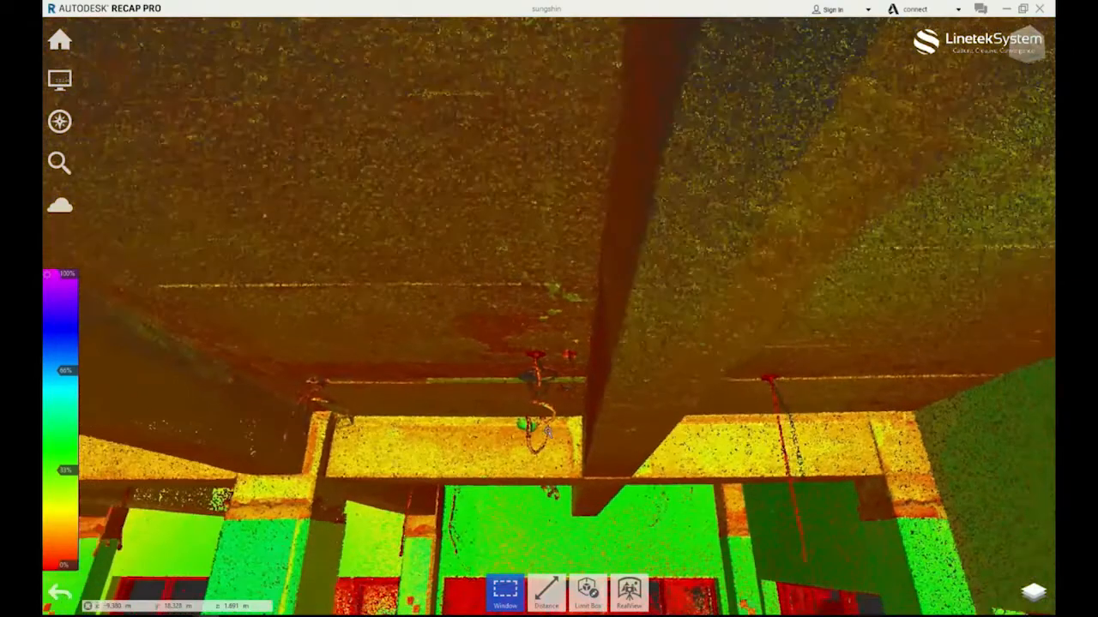
pyautogui.scroll(-2, 547, 433)
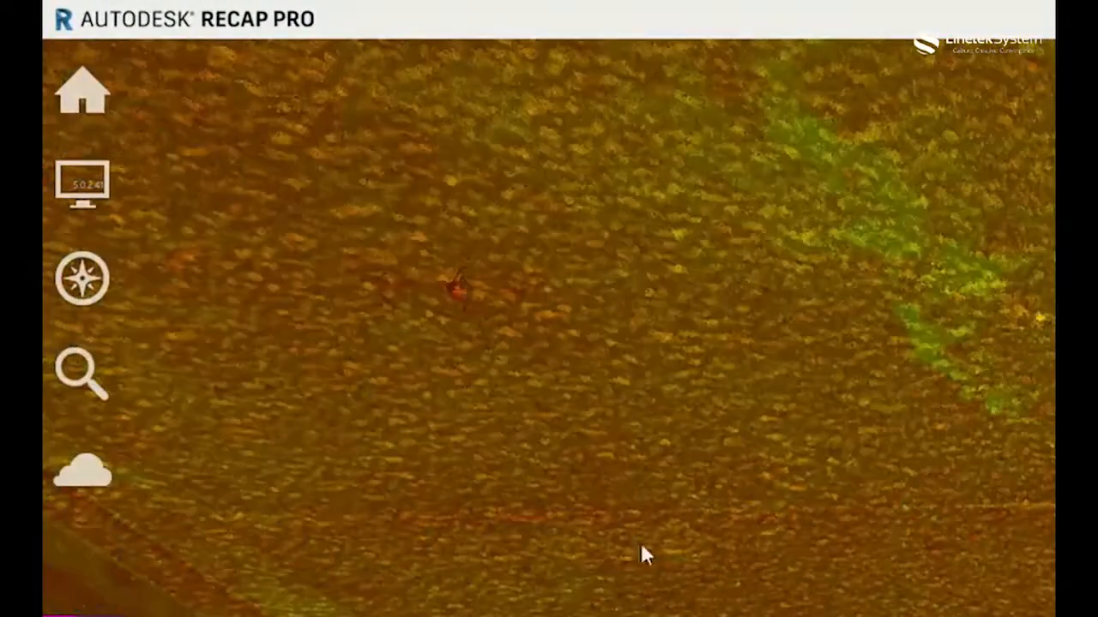
# Switch the point cloud coloring back to RGB.
pyautogui.moveTo(108, 197)
pyautogui.moveTo(183, 185)
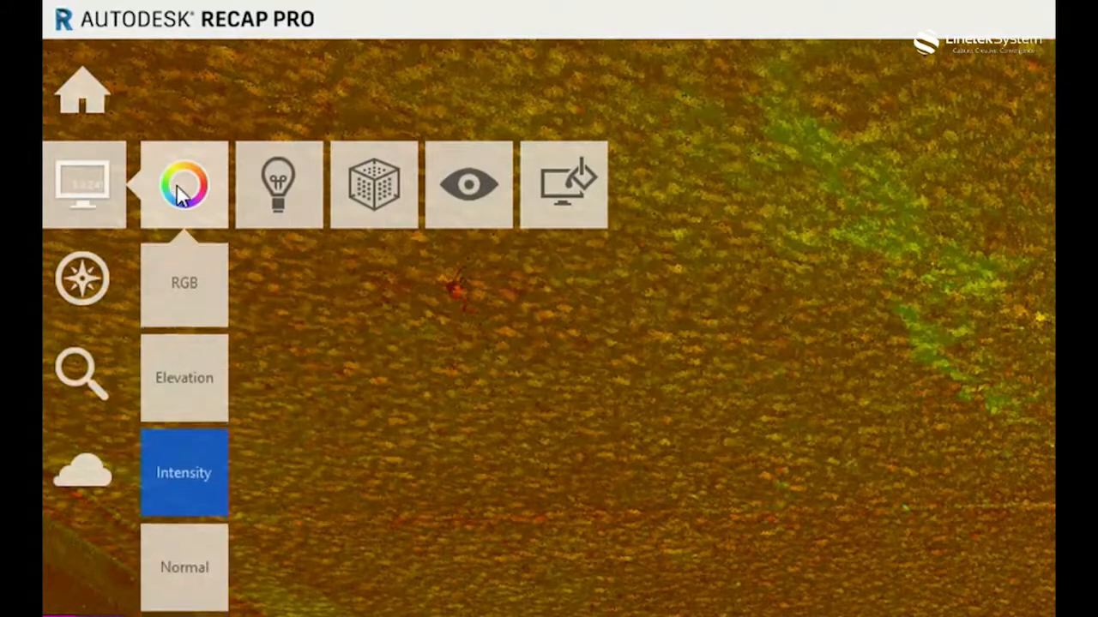
pyautogui.click(199, 286)
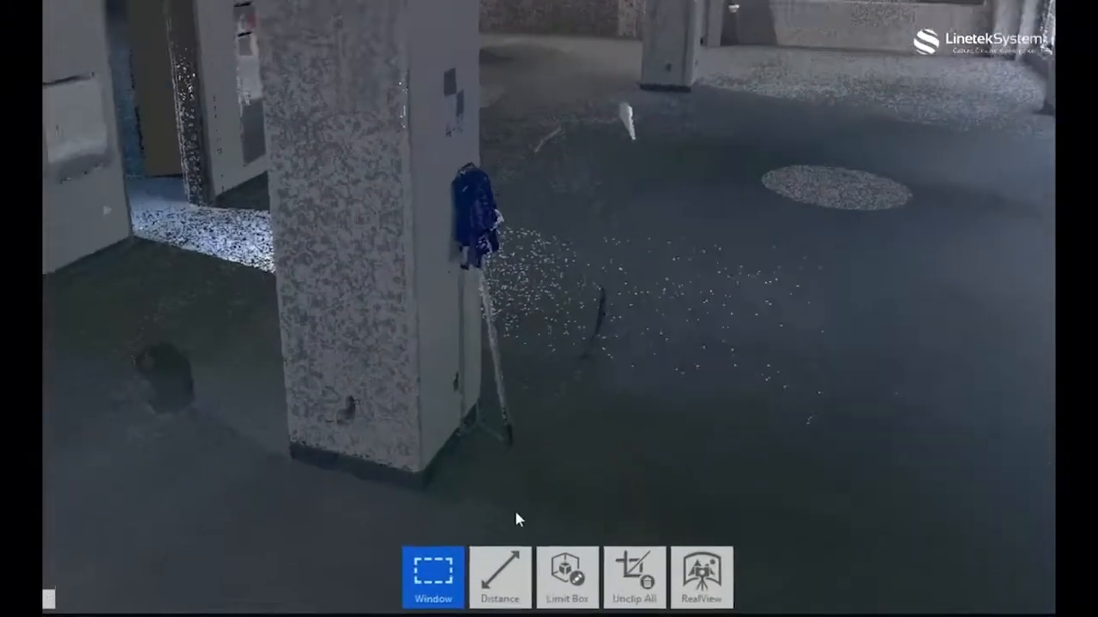
# Measure a freehand distance on the near column from its upper edge below the beam to its base, and finish the measurement.
pyautogui.moveTo(549, 591)
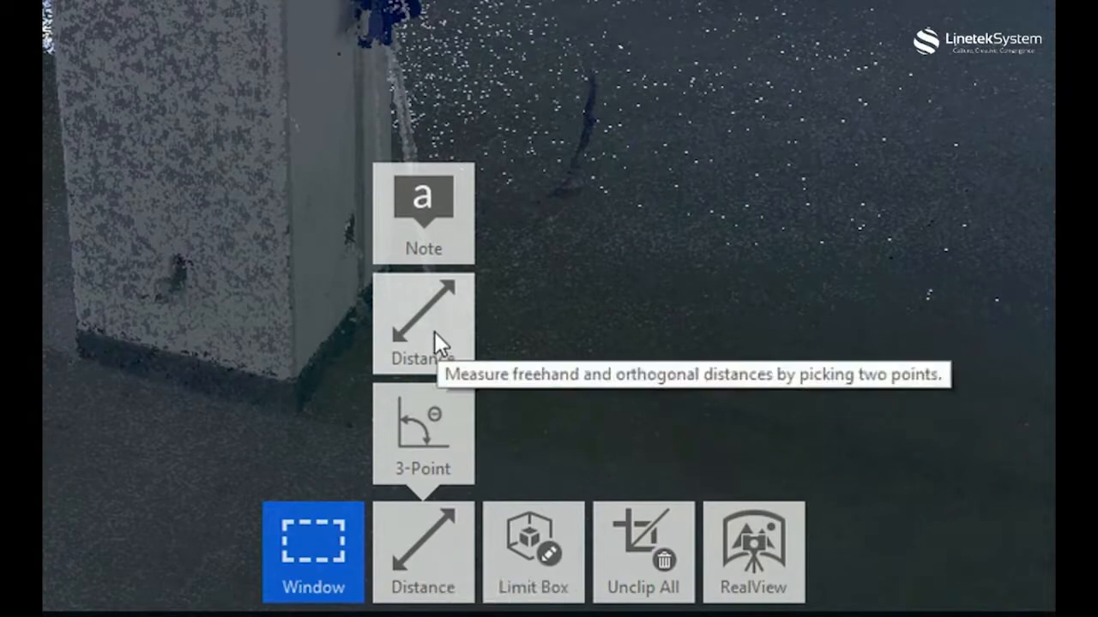
pyautogui.click(434, 331)
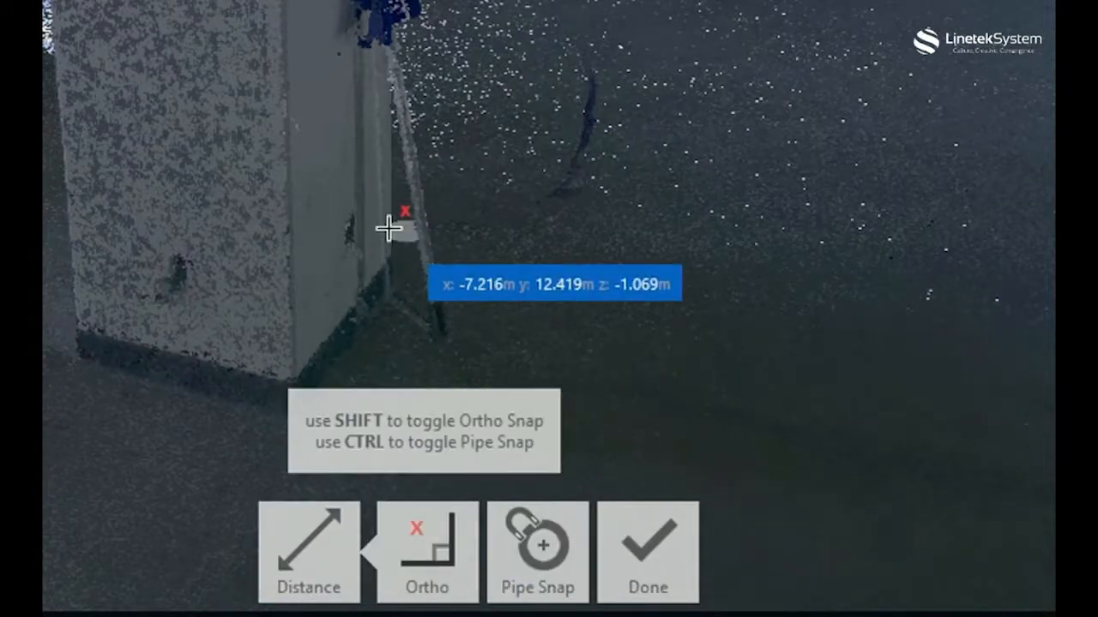
pyautogui.moveTo(449, 569)
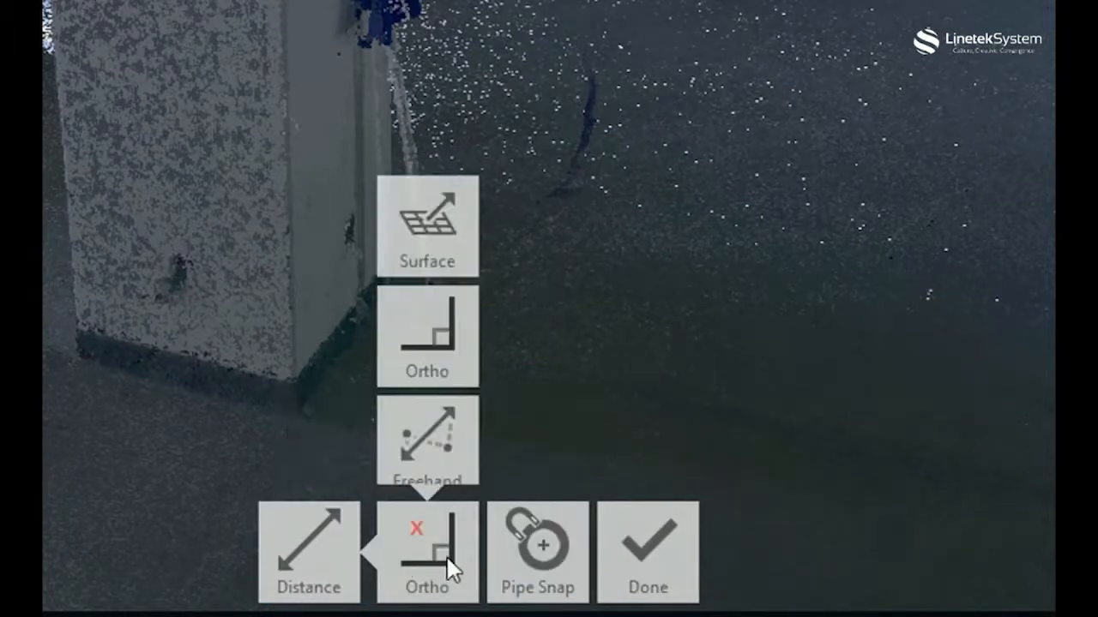
pyautogui.click(424, 427)
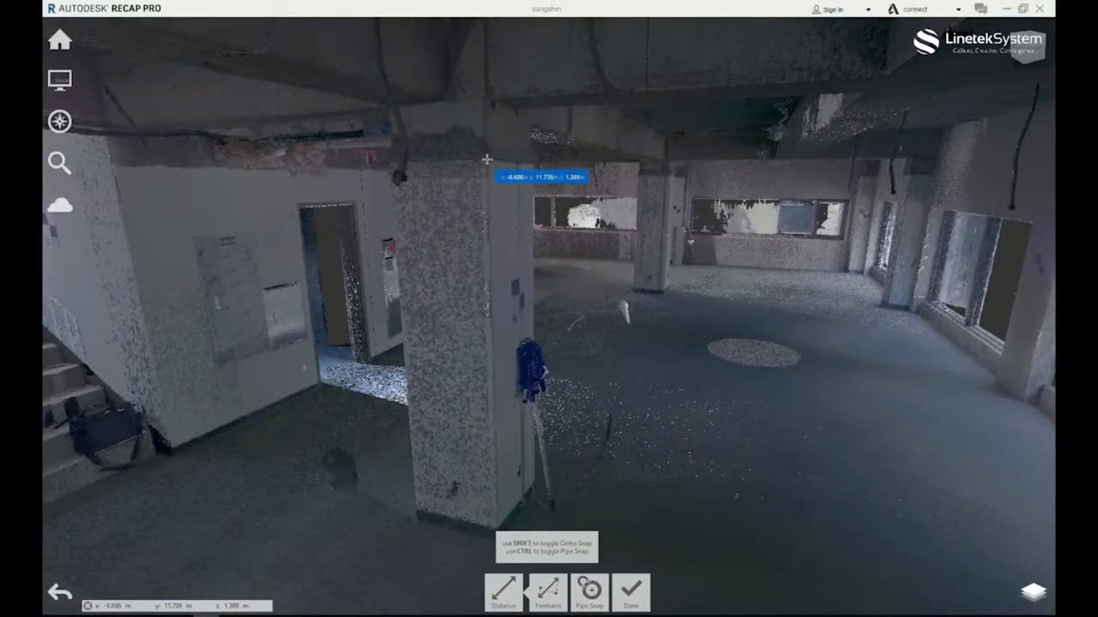
pyautogui.click(482, 99)
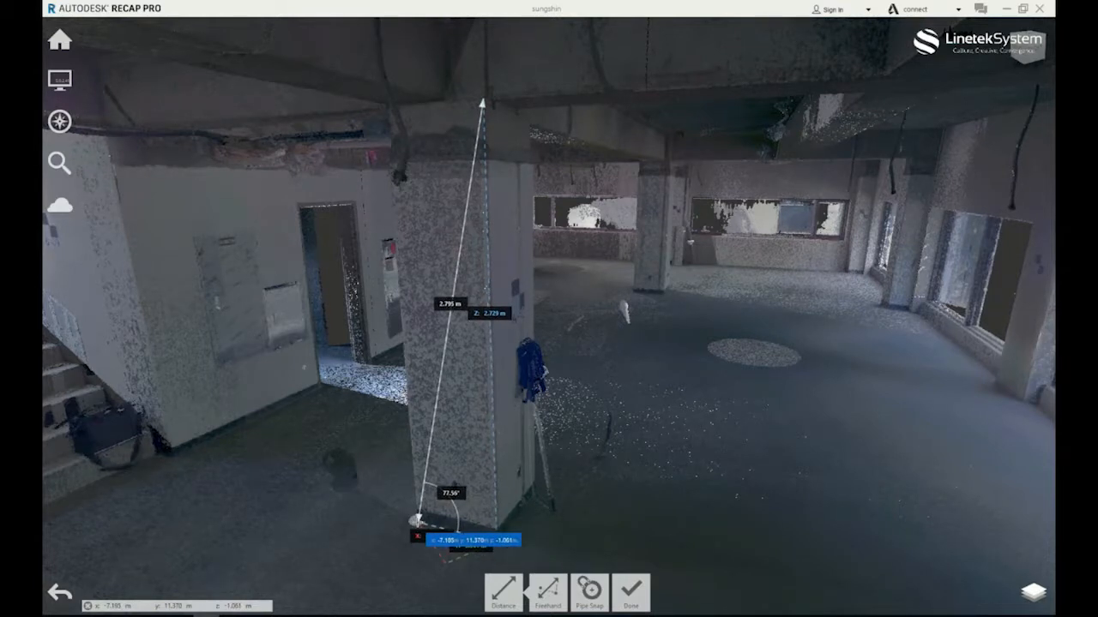
pyautogui.click(417, 519)
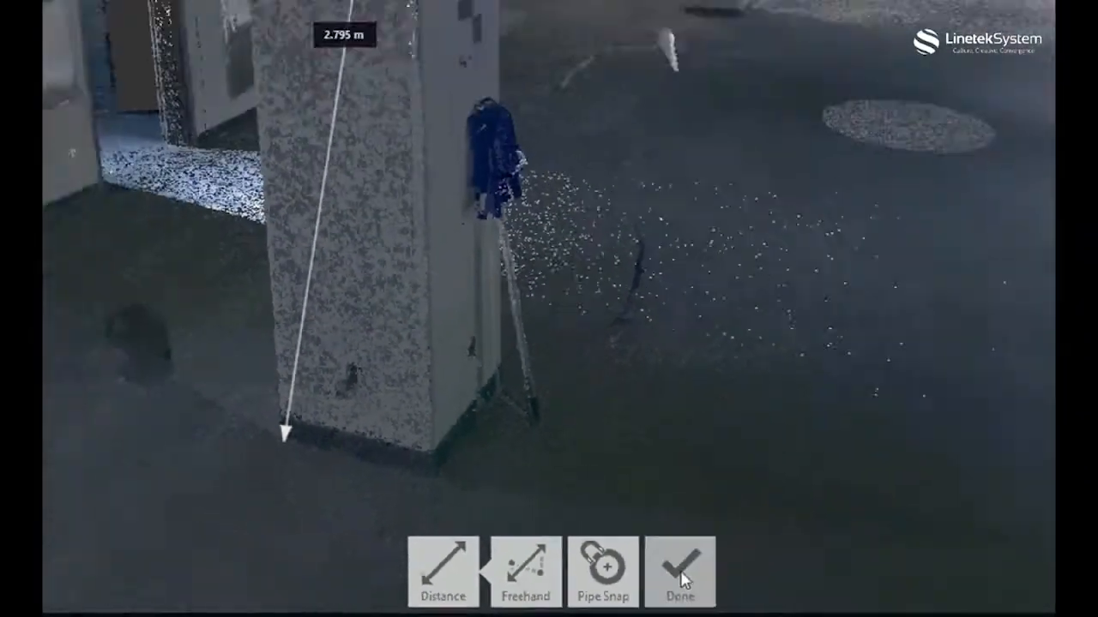
pyautogui.click(758, 535)
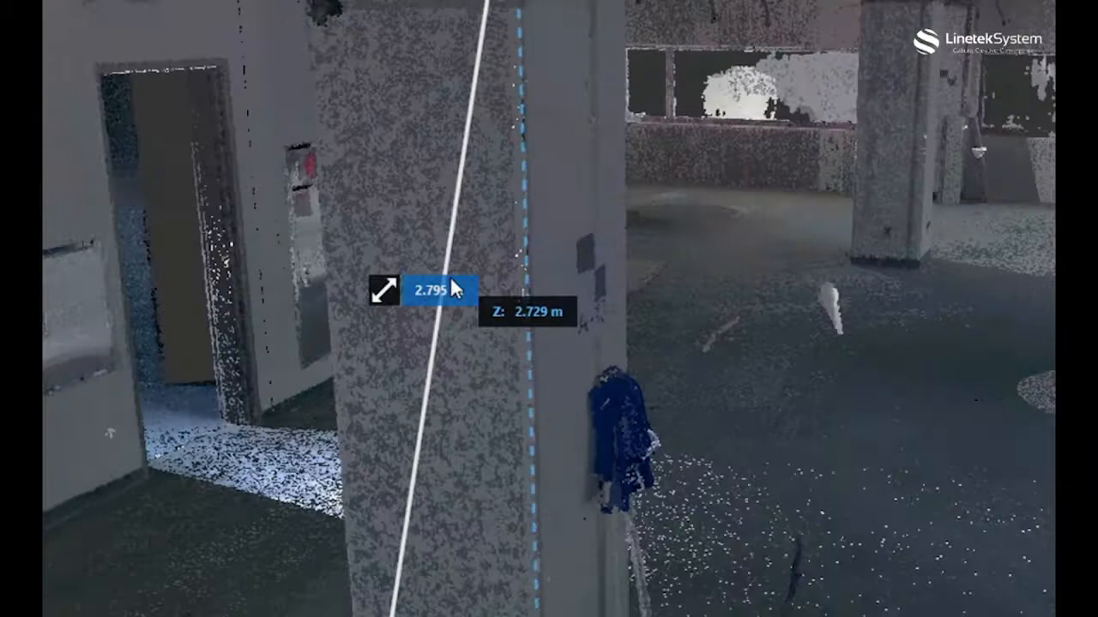
pyautogui.moveTo(453, 307)
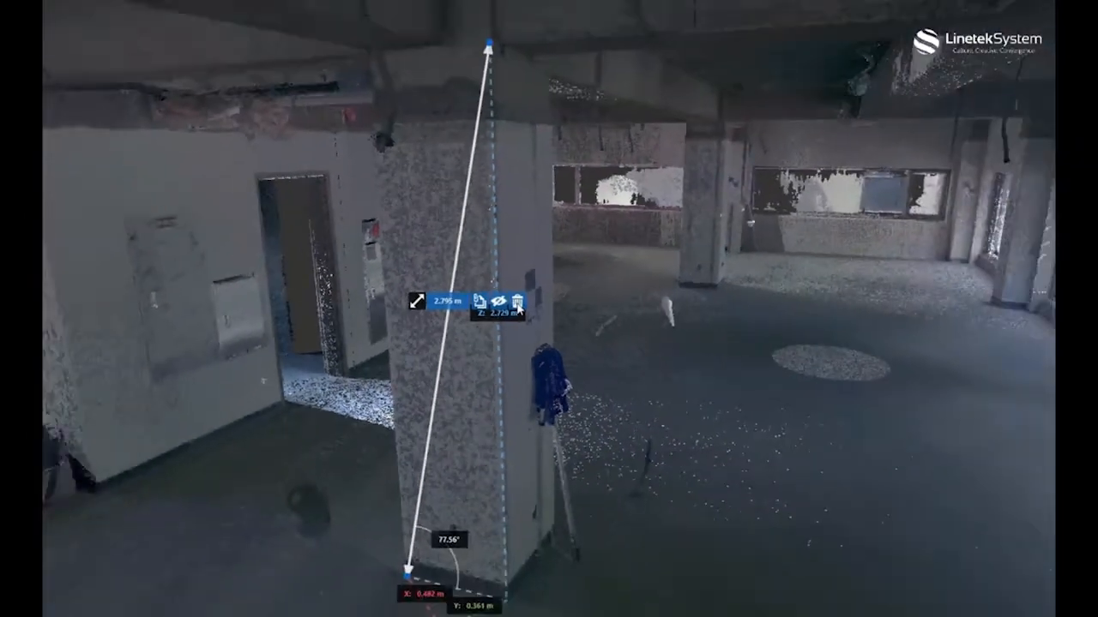
# Go to a scan location inside the building and switch it to RealView facing the blue elevator door.
pyautogui.click(588, 287)
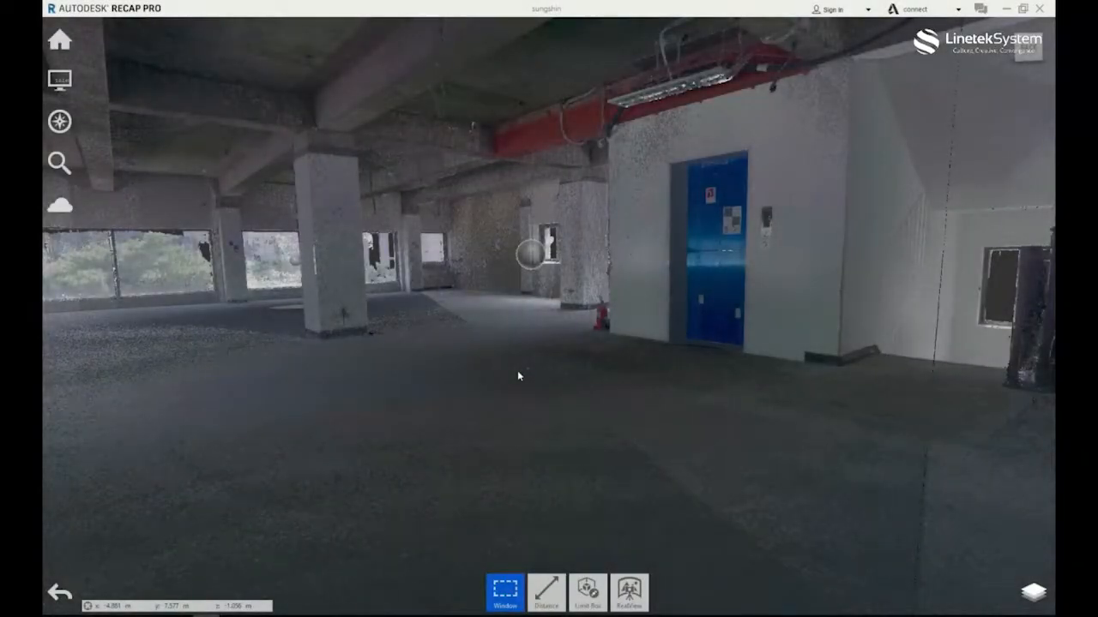
pyautogui.moveTo(522, 350); pyautogui.dragTo(635, 355, button='middle')
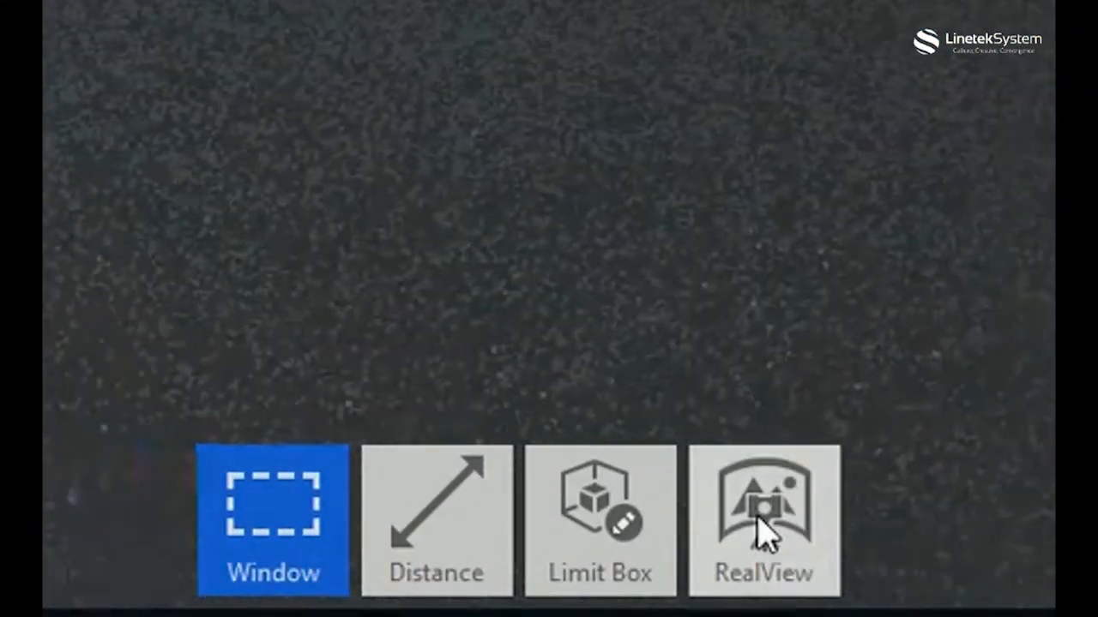
pyautogui.click(760, 536)
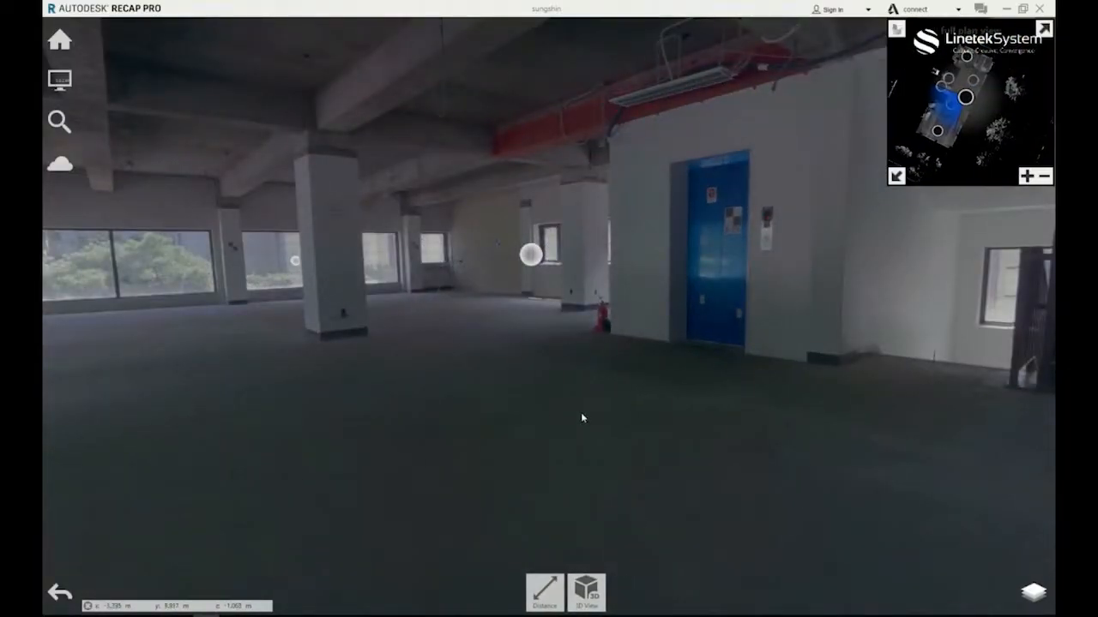
# Look around the interior panorama in RealView, past the windows to the opposite end of the floor.
pyautogui.moveTo(468, 375); pyautogui.dragTo(644, 385)
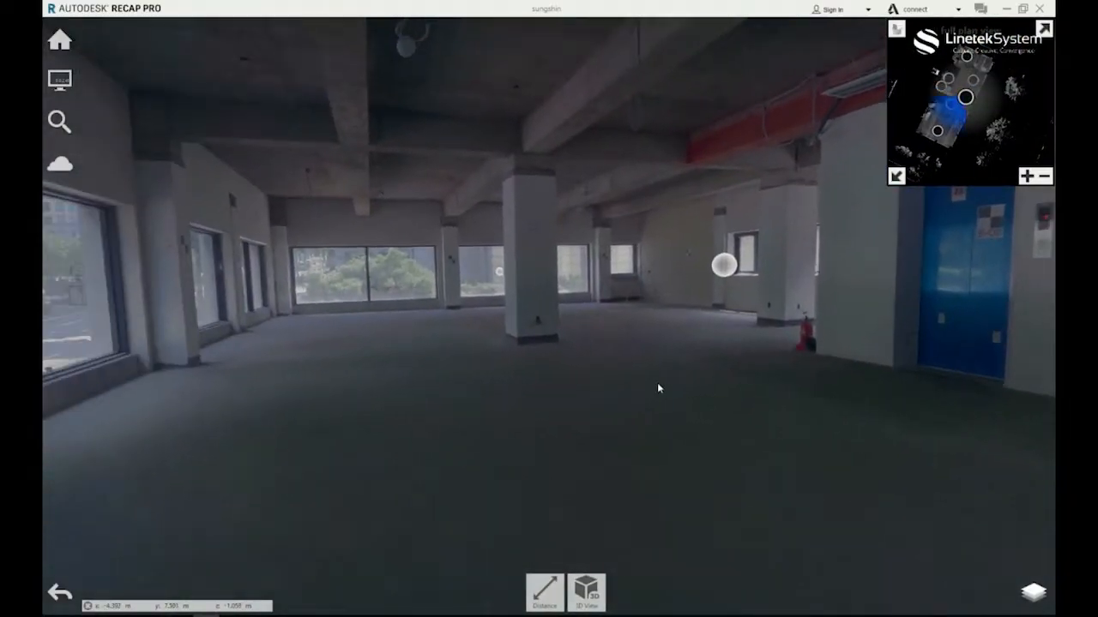
pyautogui.moveTo(434, 409); pyautogui.dragTo(666, 400)
pyautogui.moveTo(390, 380); pyautogui.dragTo(631, 390)
pyautogui.moveTo(312, 388); pyautogui.dragTo(628, 384)
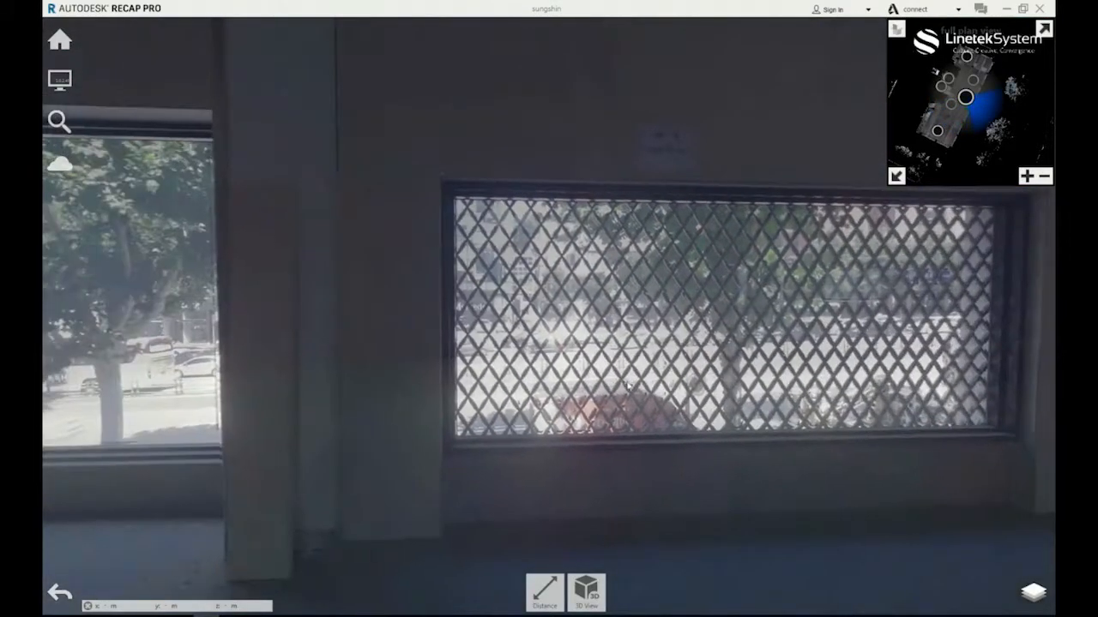
pyautogui.moveTo(256, 364); pyautogui.dragTo(586, 360)
pyautogui.moveTo(278, 358); pyautogui.dragTo(530, 368)
pyautogui.moveTo(333, 367); pyautogui.dragTo(512, 372)
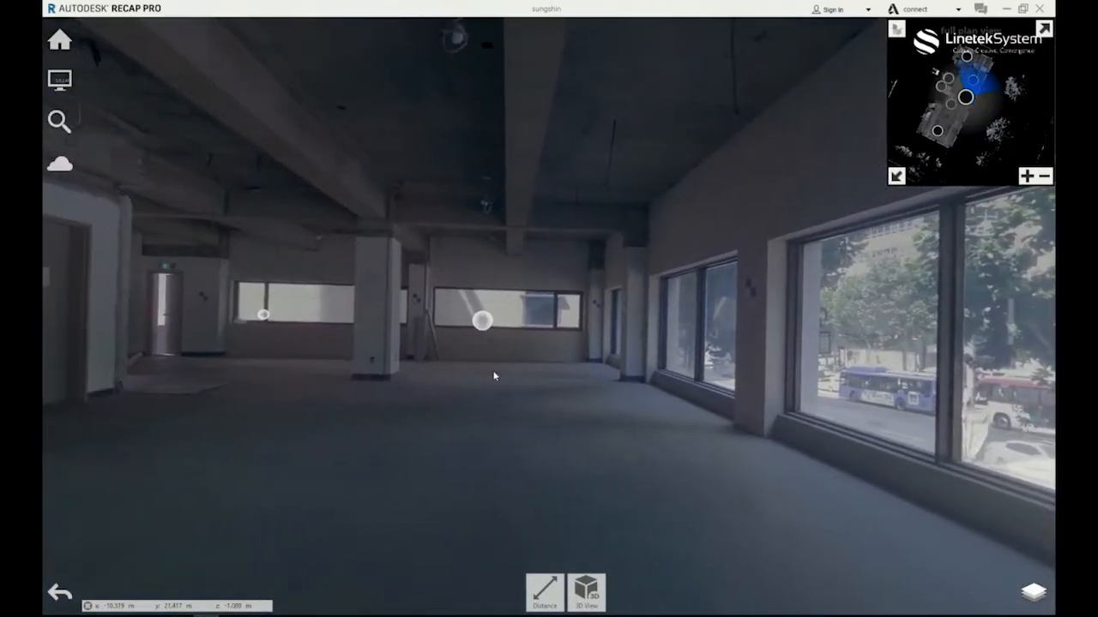
pyautogui.moveTo(353, 375); pyautogui.dragTo(411, 376)
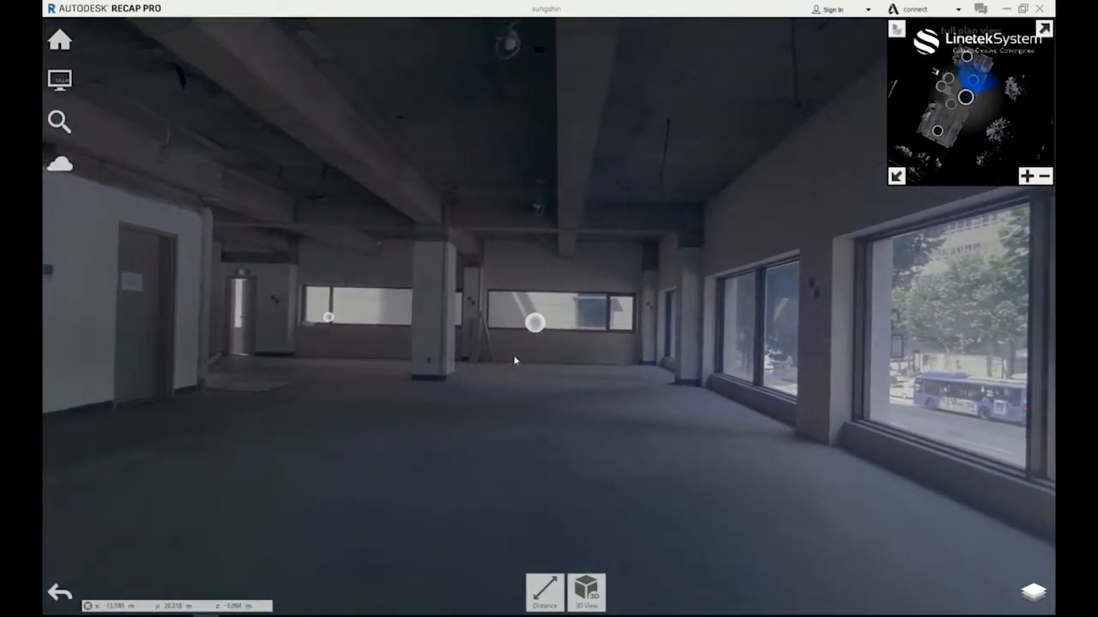
# Jump to the neighboring scan location by the far windows and look around its panorama.
pyautogui.click(534, 323)
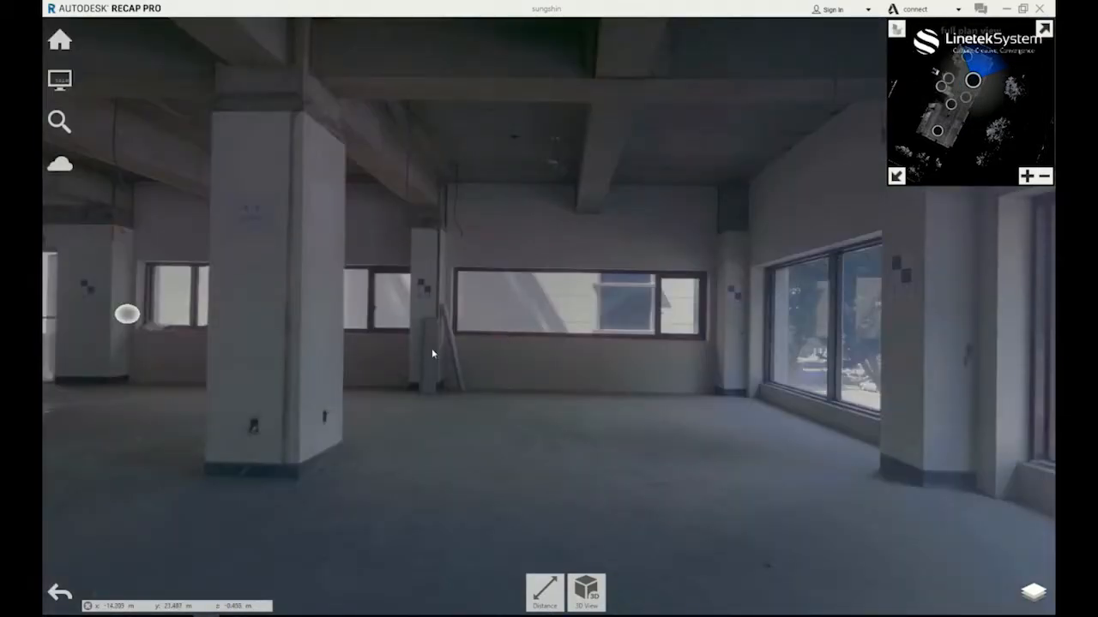
pyautogui.moveTo(431, 353); pyautogui.dragTo(674, 352)
pyautogui.moveTo(535, 361); pyautogui.dragTo(724, 365)
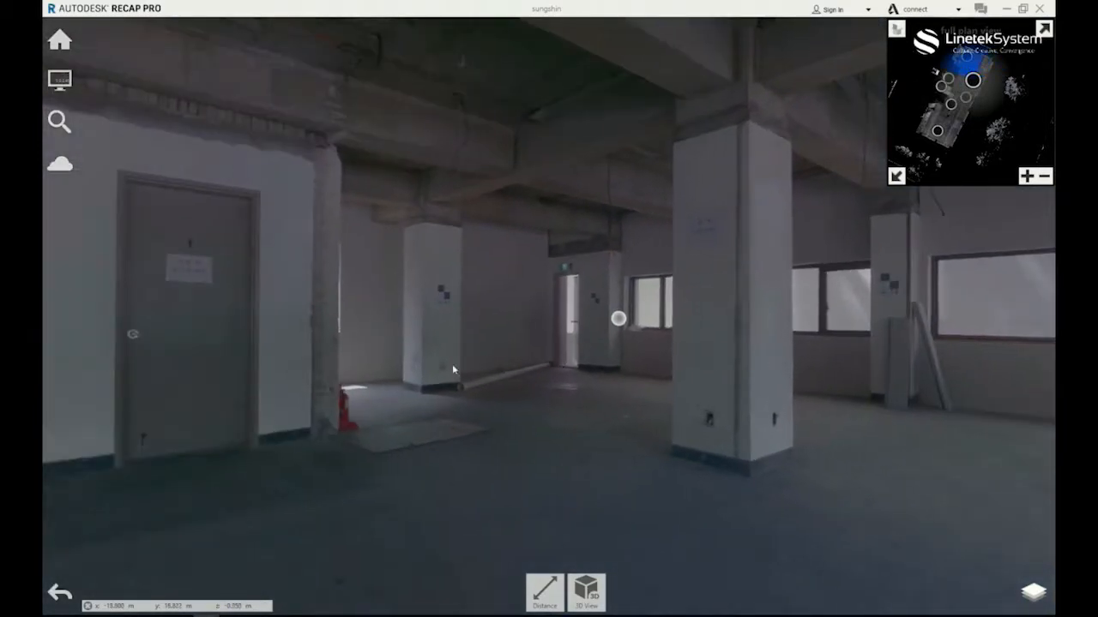
pyautogui.moveTo(453, 370); pyautogui.dragTo(601, 360)
pyautogui.moveTo(308, 351); pyautogui.dragTo(550, 358)
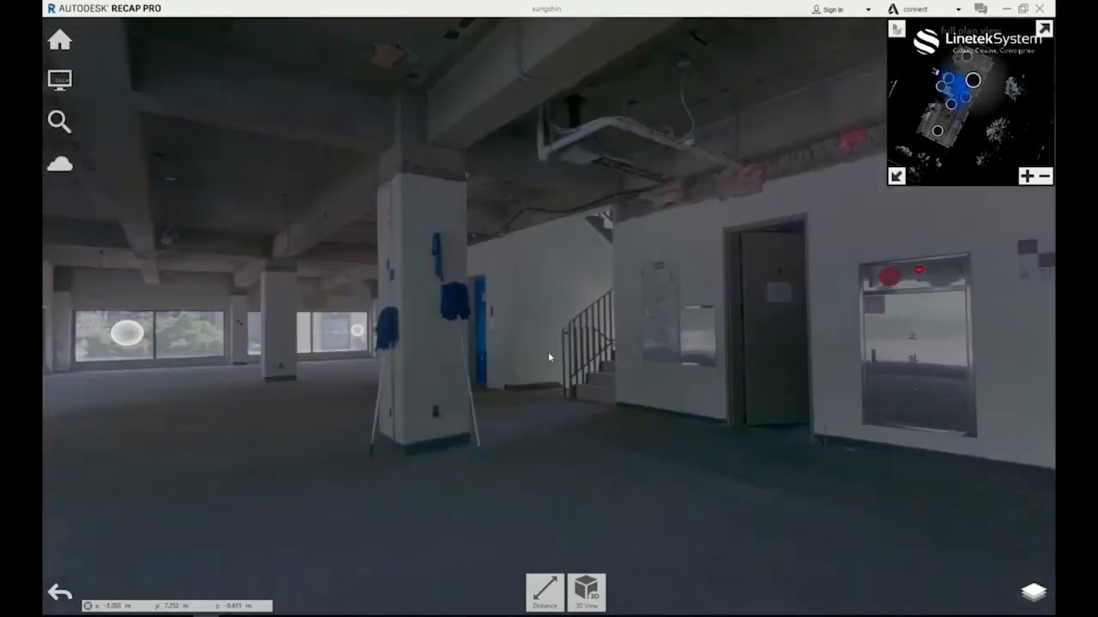
pyautogui.moveTo(321, 373); pyautogui.dragTo(464, 382)
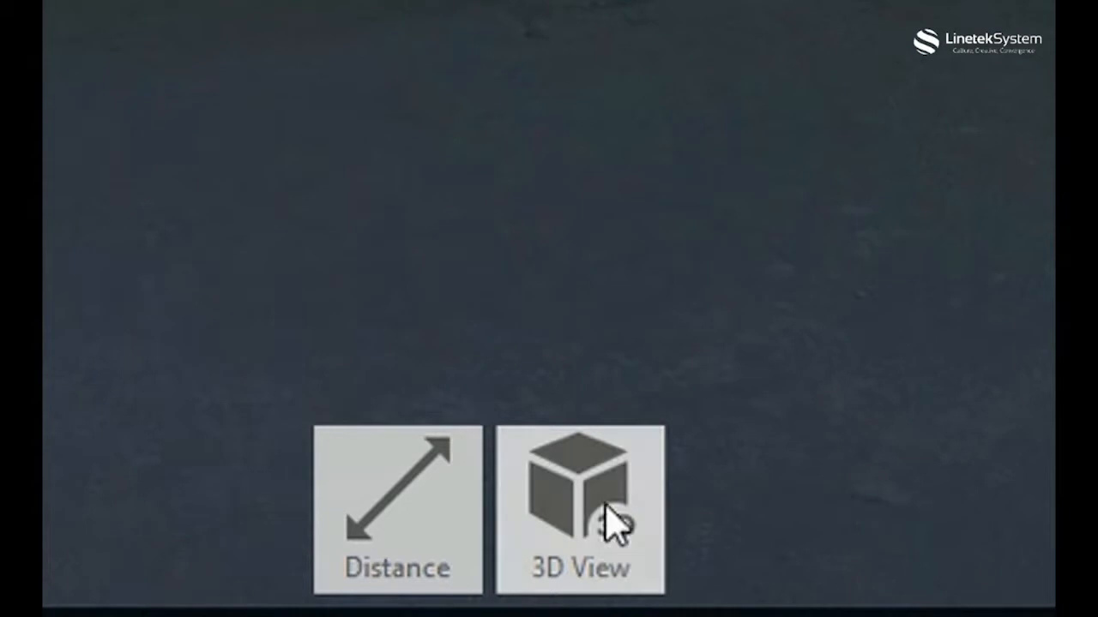
# Return to the 3D view and enlarge the mirror balls to size 26.
pyautogui.click(595, 568)
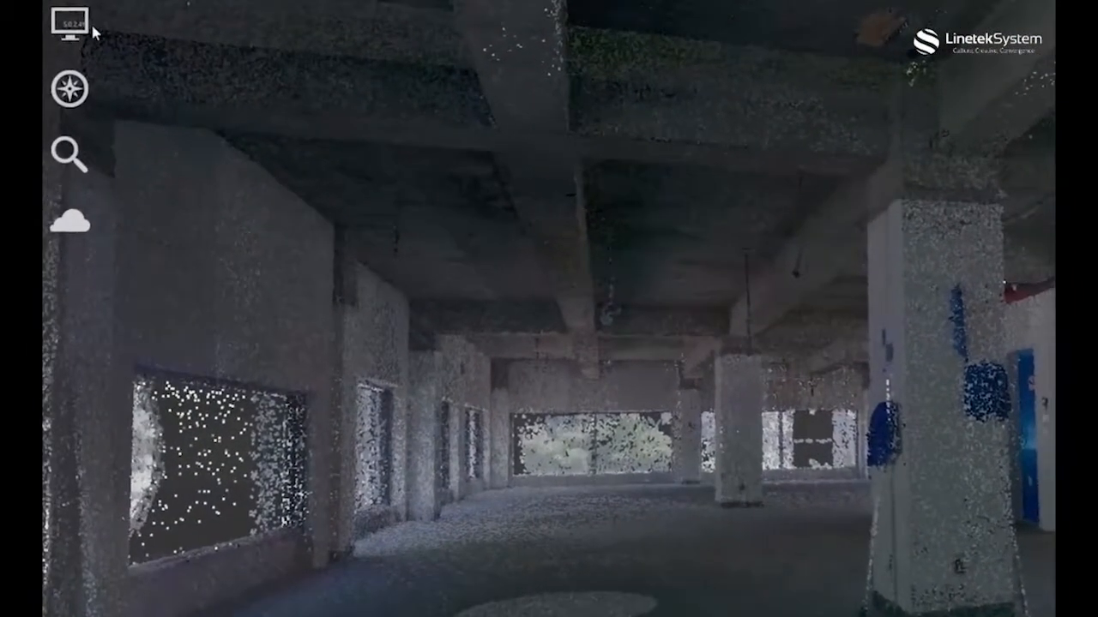
pyautogui.click(91, 30)
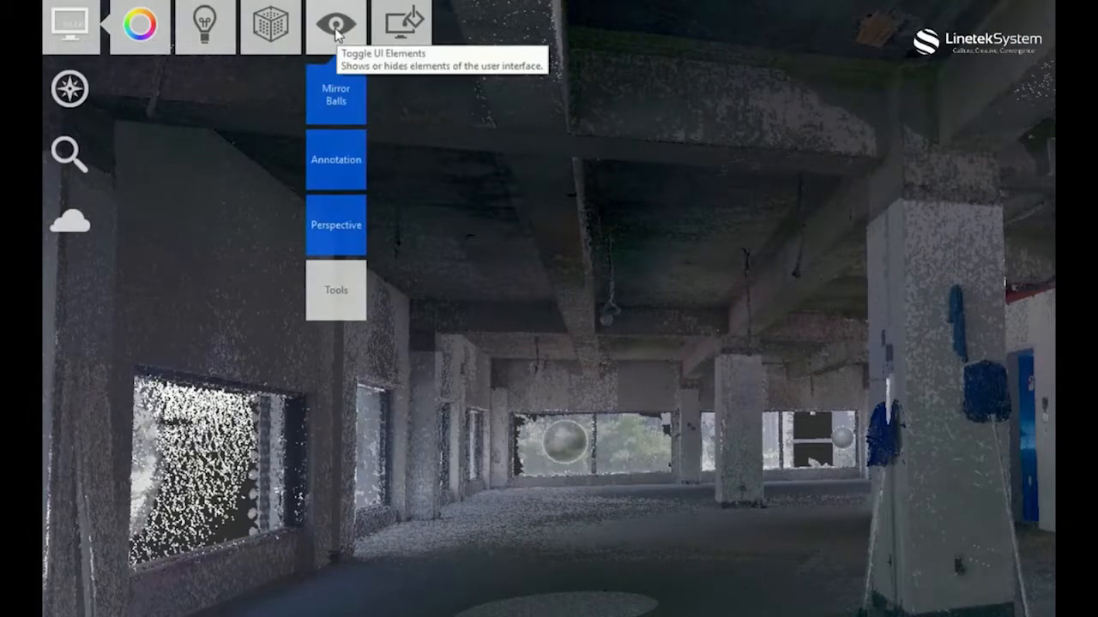
pyautogui.moveTo(337, 98)
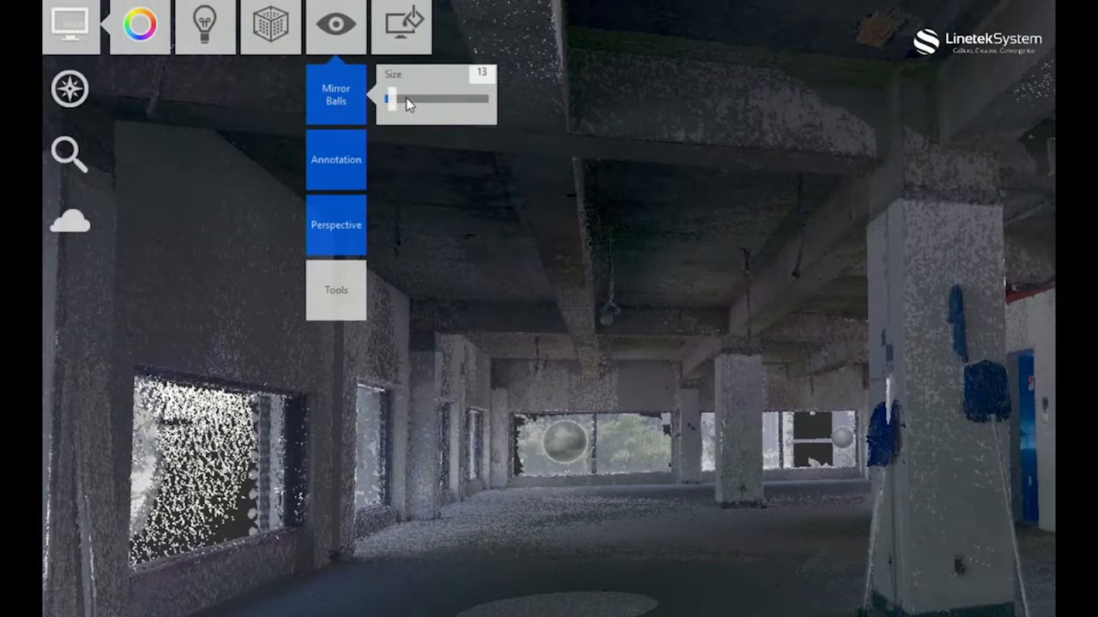
pyautogui.click(406, 100)
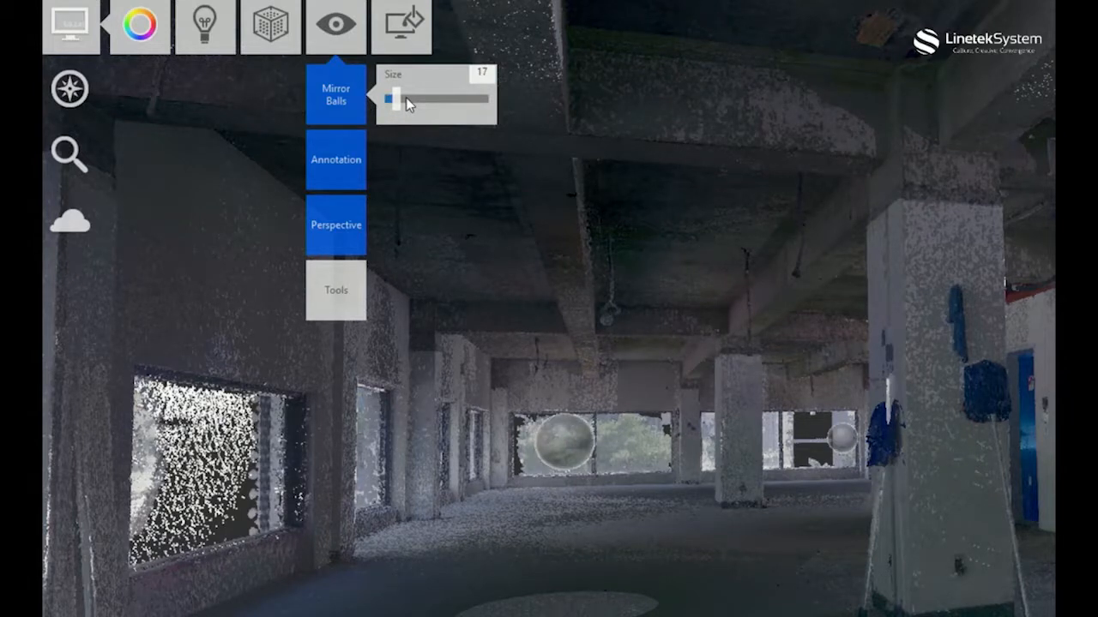
pyautogui.click(406, 100)
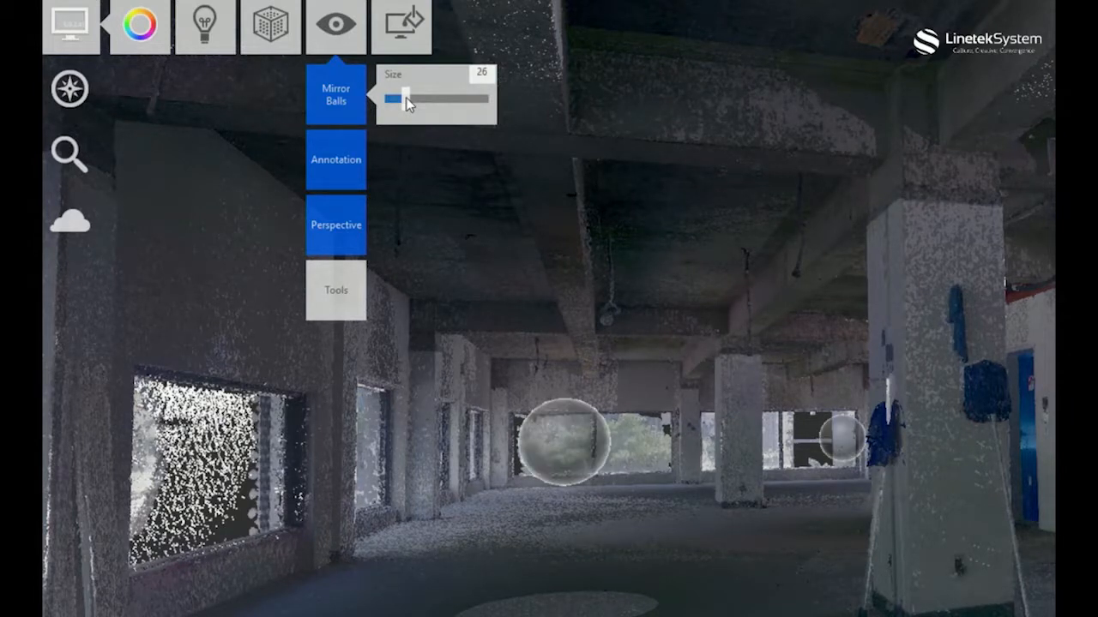
# Toggle the mirror balls off and on again, and reduce their size.
pyautogui.click(348, 103)
pyautogui.click(348, 104)
pyautogui.moveTo(397, 104); pyautogui.dragTo(390, 101)
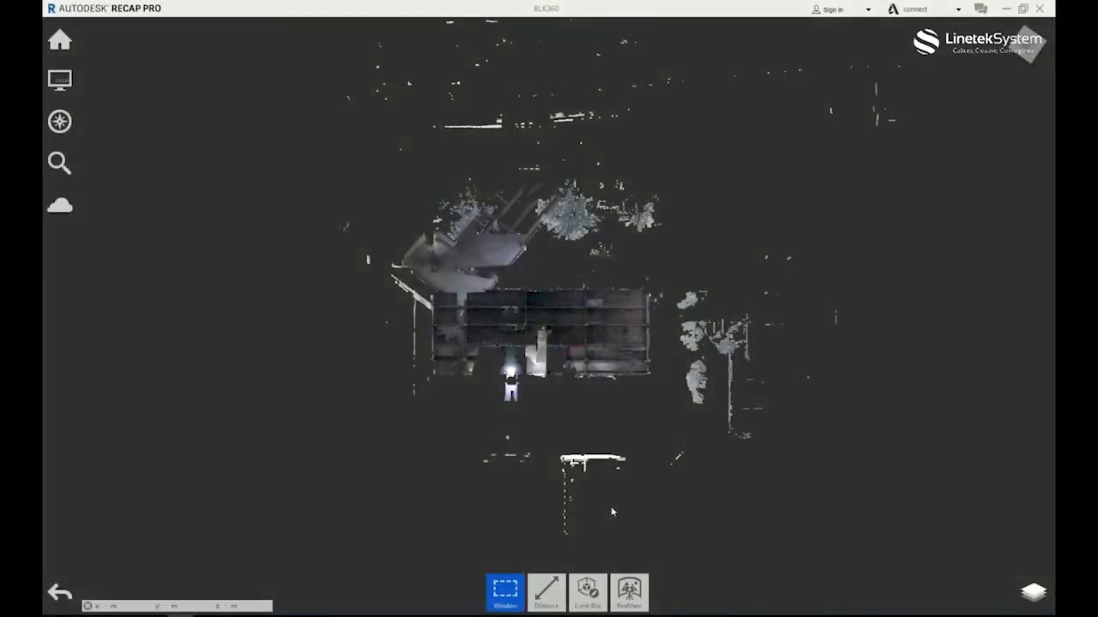
# Expand the scan locations in the project navigator and briefly hide and show BLK (RTC360 test) 1, 2 and 6.
pyautogui.click(1031, 590)
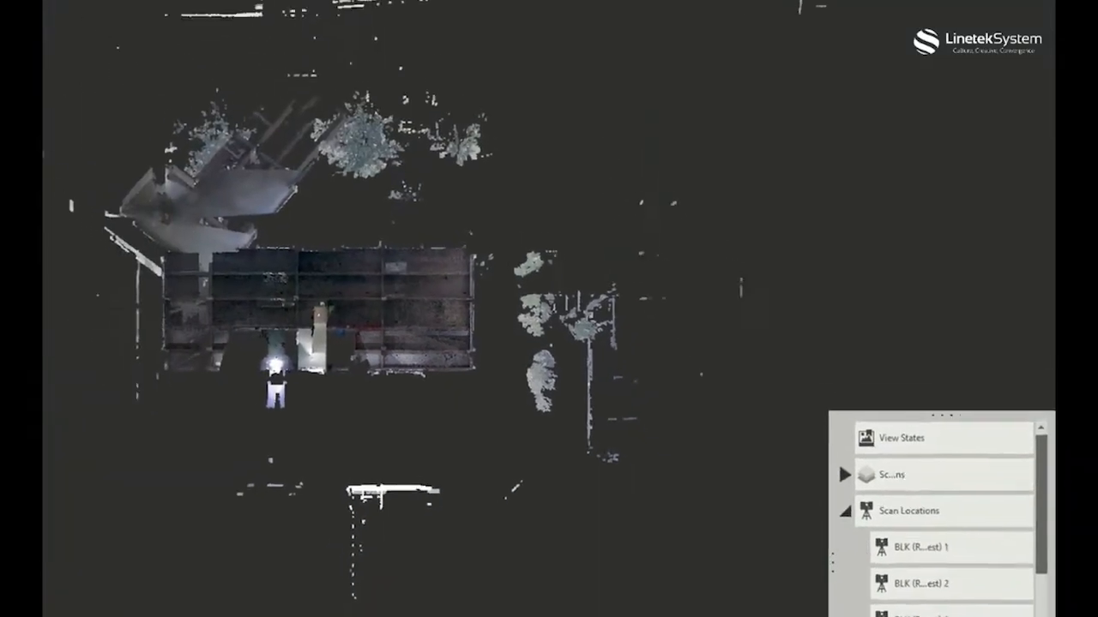
pyautogui.click(769, 609)
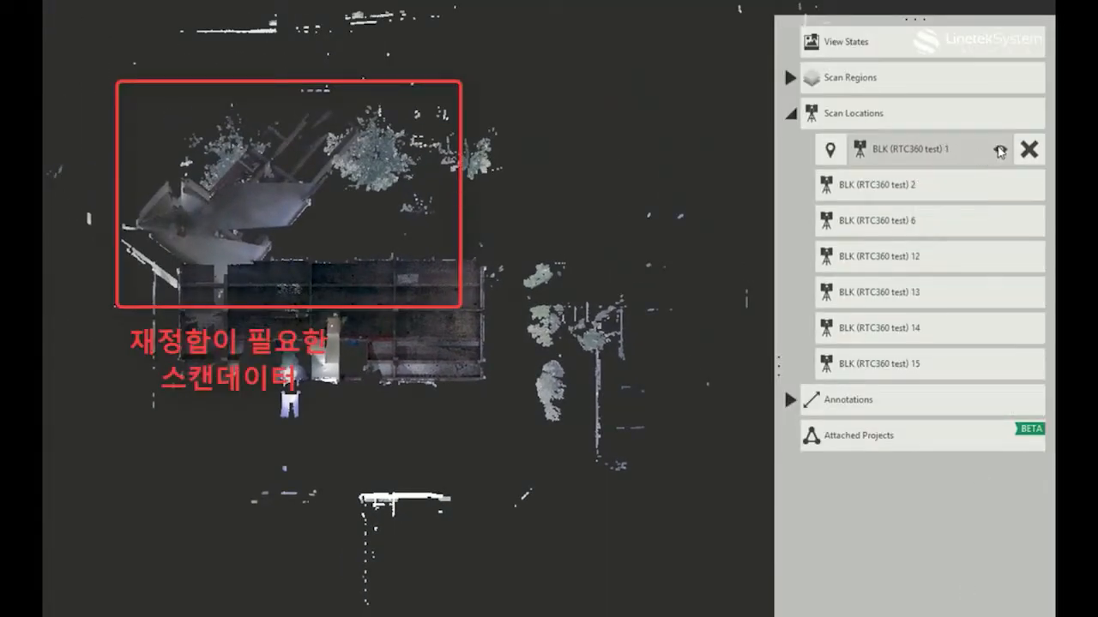
pyautogui.click(1000, 151)
pyautogui.click(1001, 152)
pyautogui.click(1001, 186)
pyautogui.click(1000, 186)
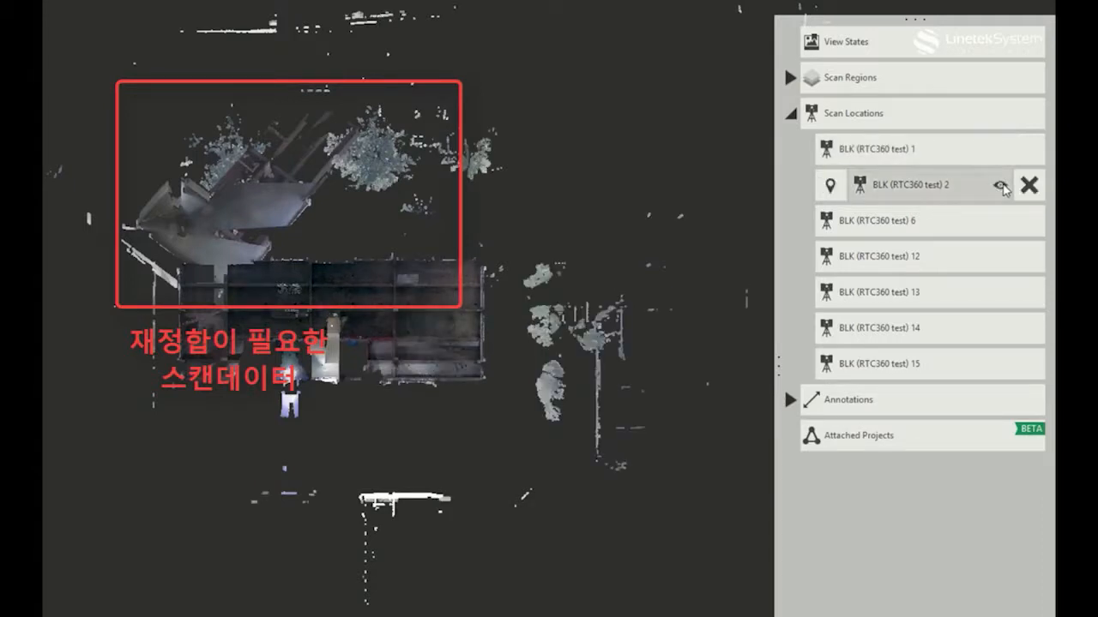
pyautogui.click(1000, 221)
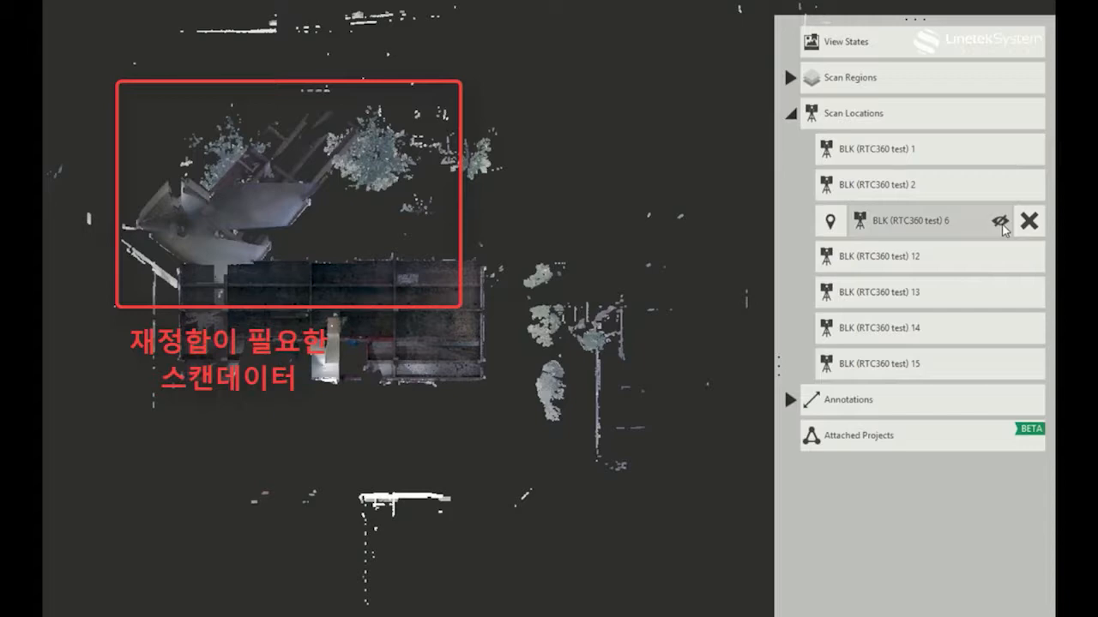
pyautogui.click(999, 221)
# Hide and show scans 12, 13 and 14 individually to find which one needs re-registration.
pyautogui.click(1000, 257)
pyautogui.click(1001, 293)
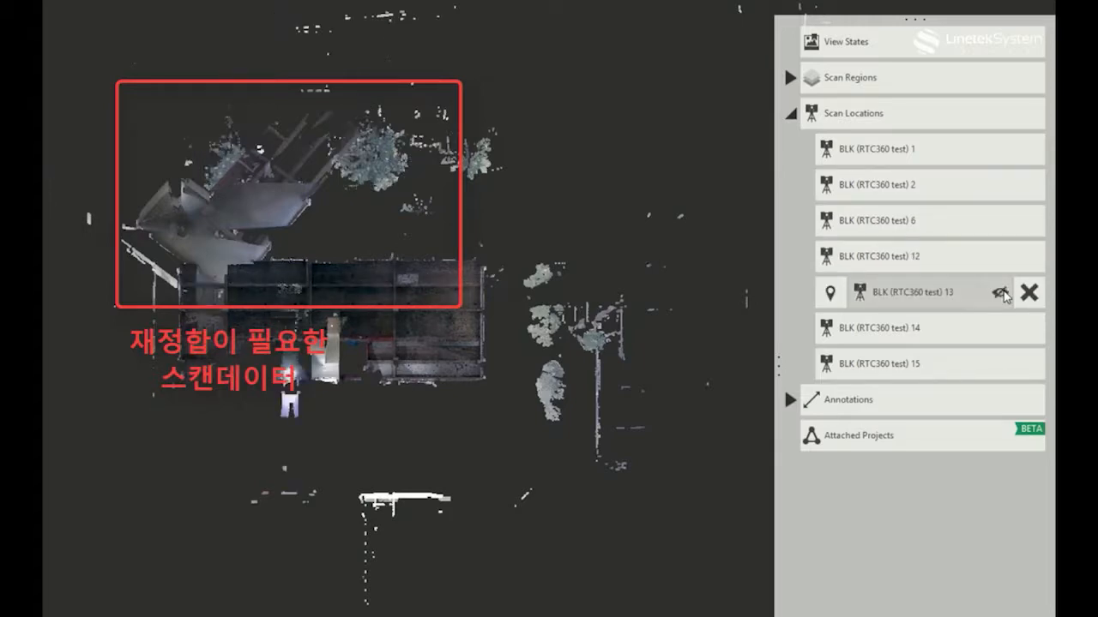
pyautogui.click(1001, 292)
pyautogui.click(1000, 329)
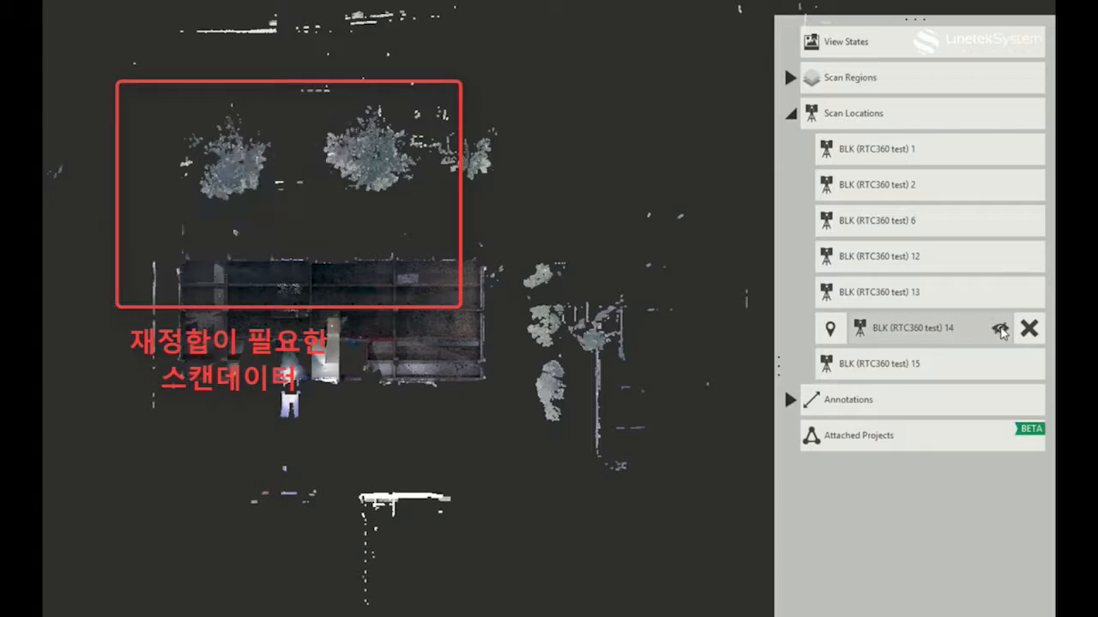
pyautogui.click(1000, 329)
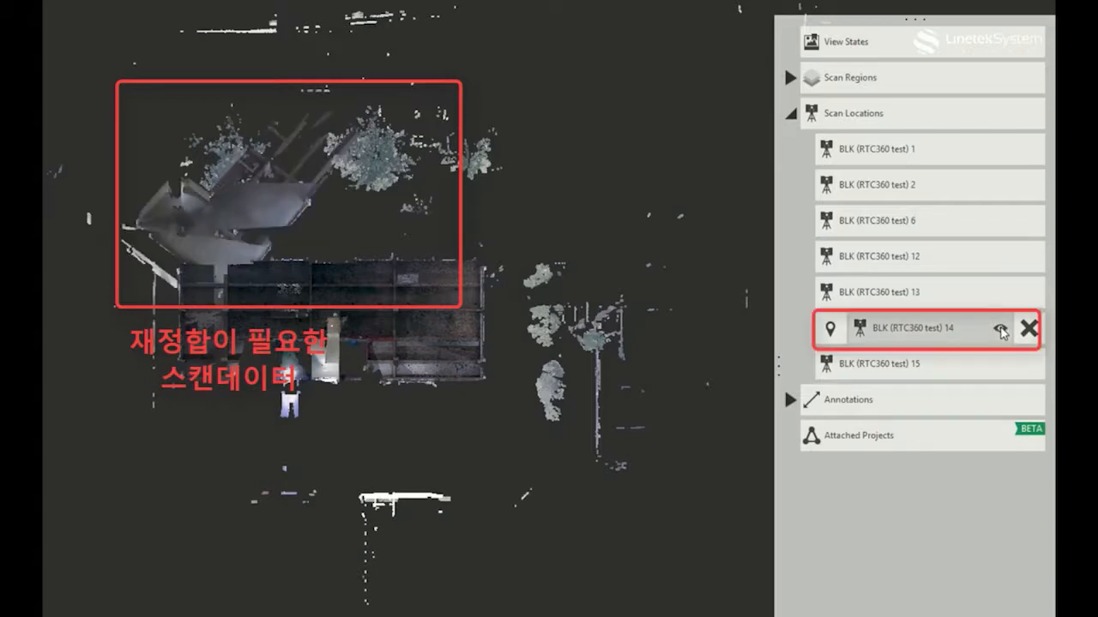
pyautogui.click(1000, 329)
pyautogui.click(1000, 329)
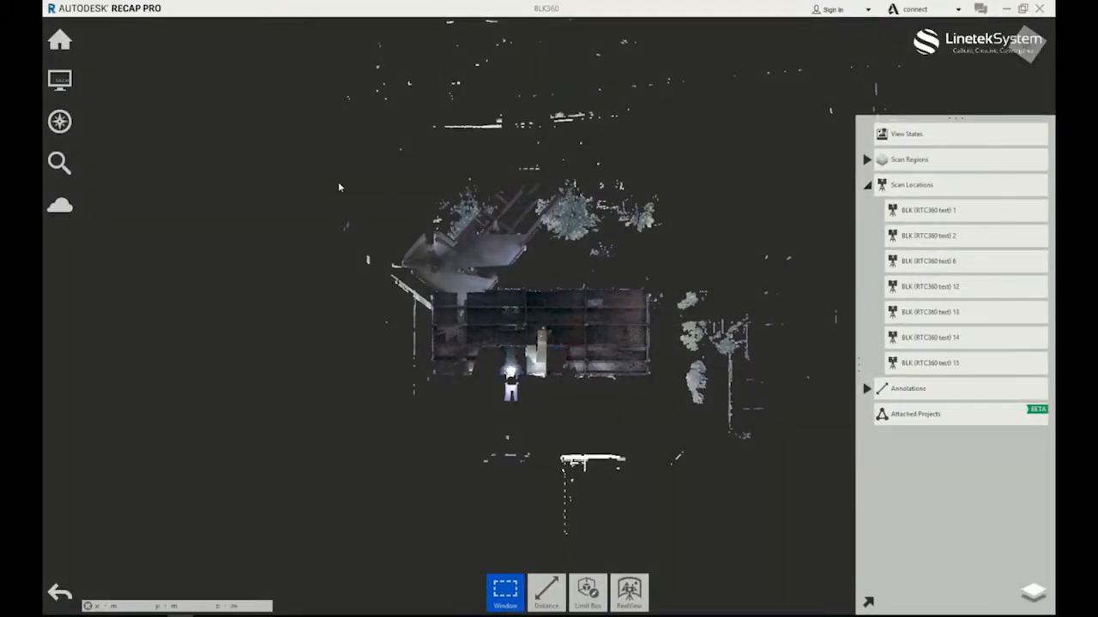
# Return to scan registration and unregister scan BLK (RTC360 test) 14 from the merged group.
pyautogui.click(61, 41)
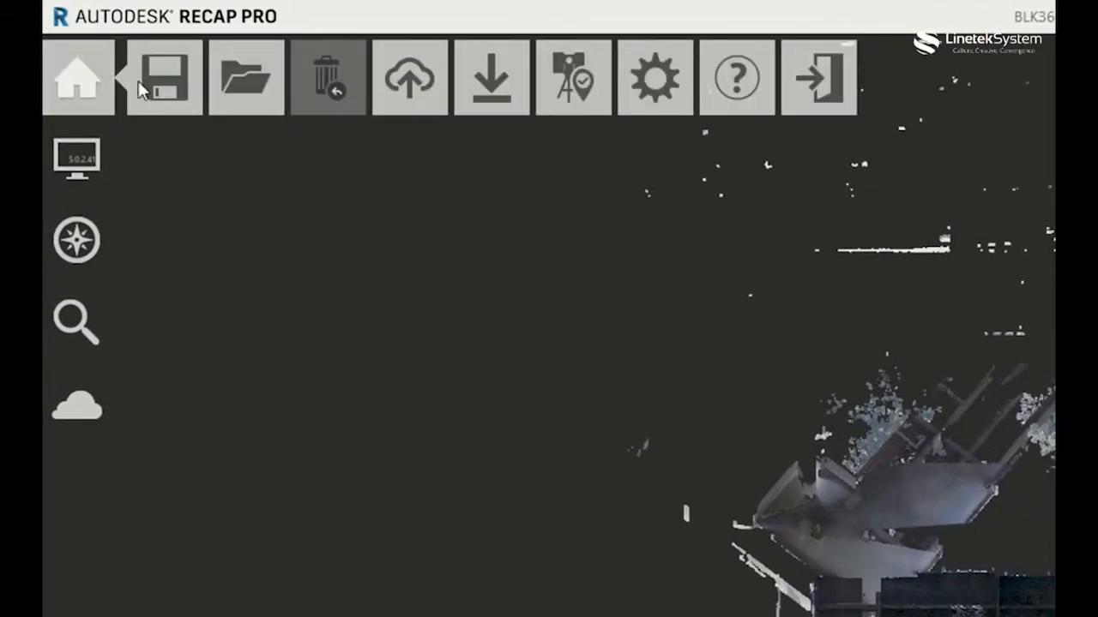
pyautogui.click(555, 91)
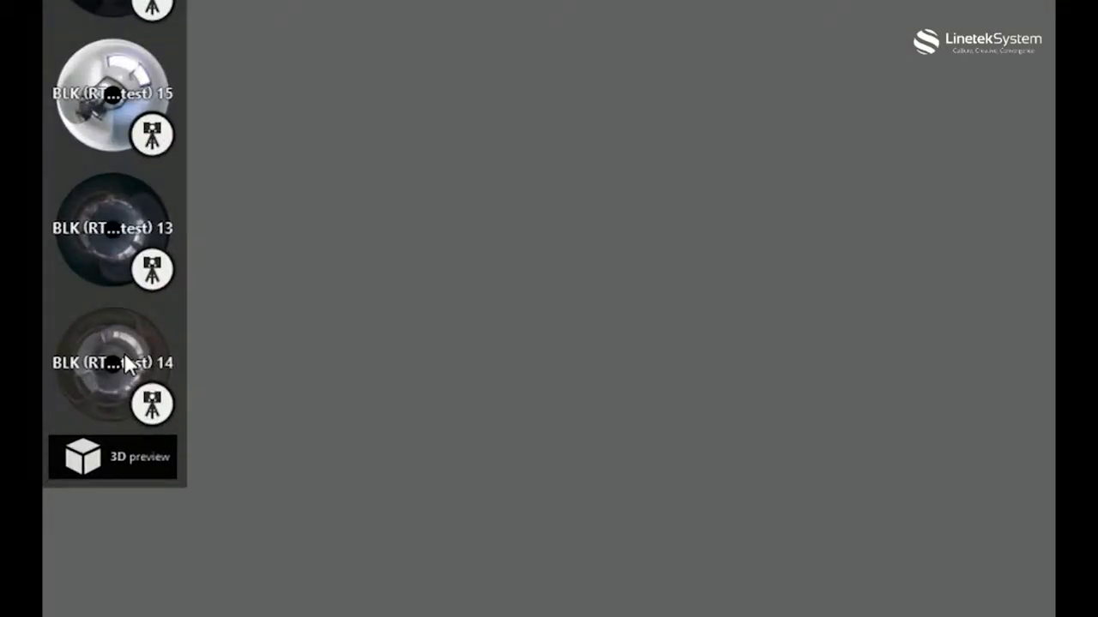
pyautogui.click(125, 354)
pyautogui.click(158, 315)
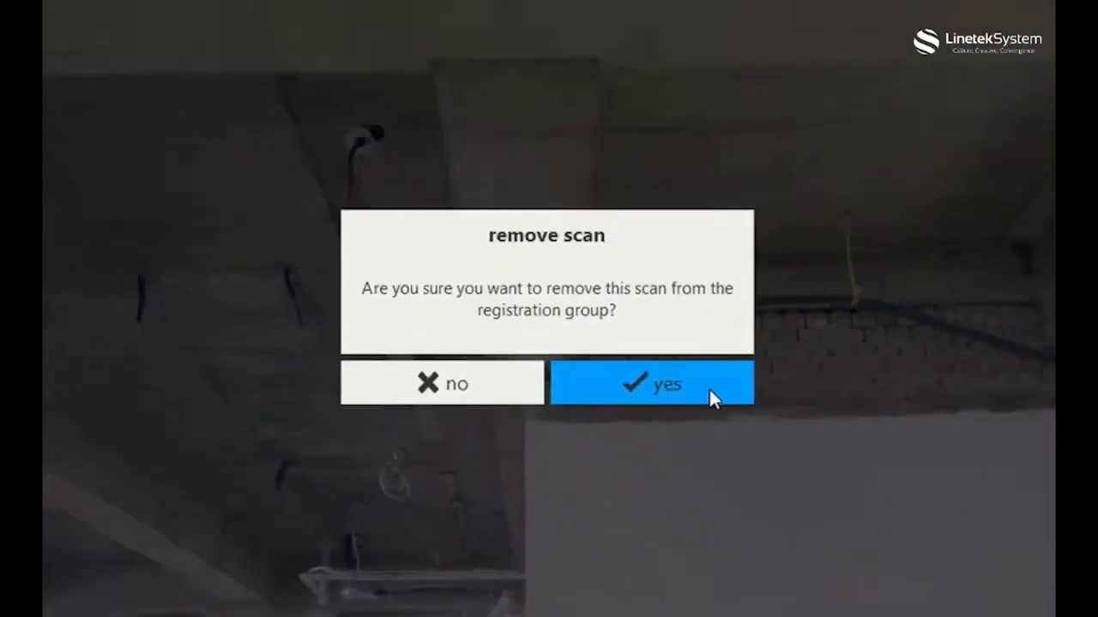
pyautogui.click(780, 446)
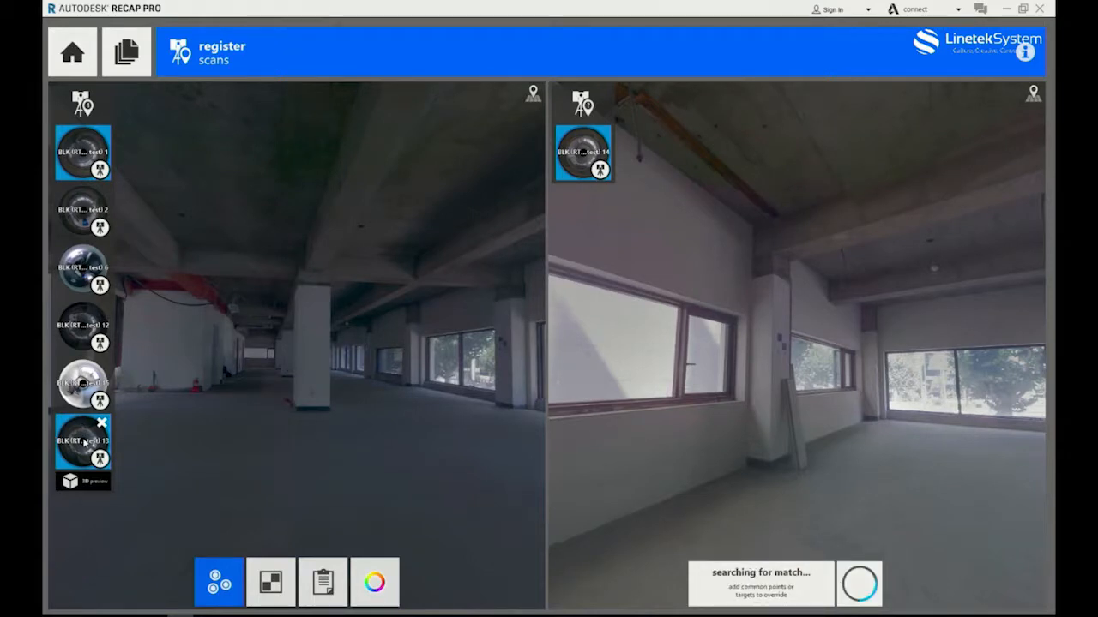
# Choose scan 13 as the reference for scan 14 and examine the wall and column overlap in the match preview.
pyautogui.click(84, 443)
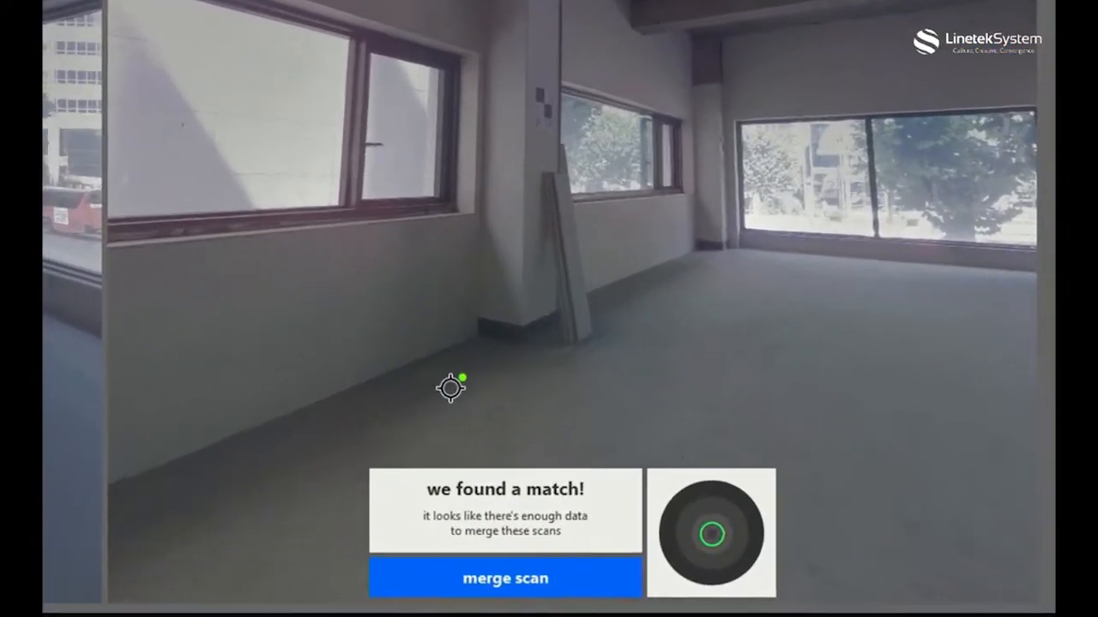
pyautogui.moveTo(755, 550)
pyautogui.scroll(5, 592, 240)
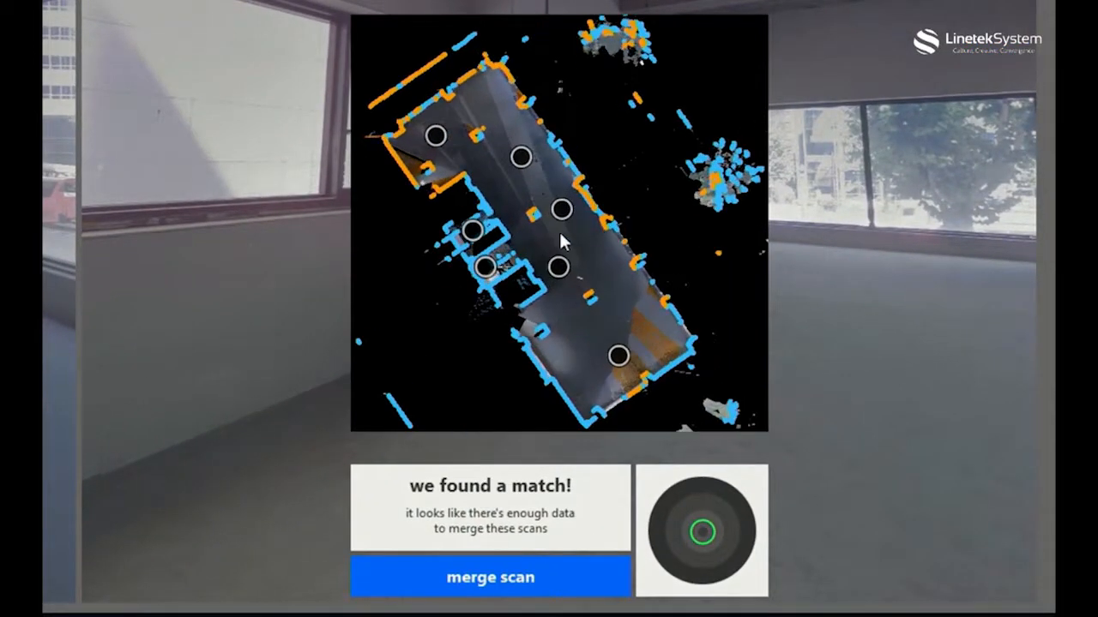
pyautogui.moveTo(511, 267); pyautogui.dragTo(551, 324)
pyautogui.scroll(3, 544, 218)
pyautogui.moveTo(543, 217); pyautogui.dragTo(547, 187)
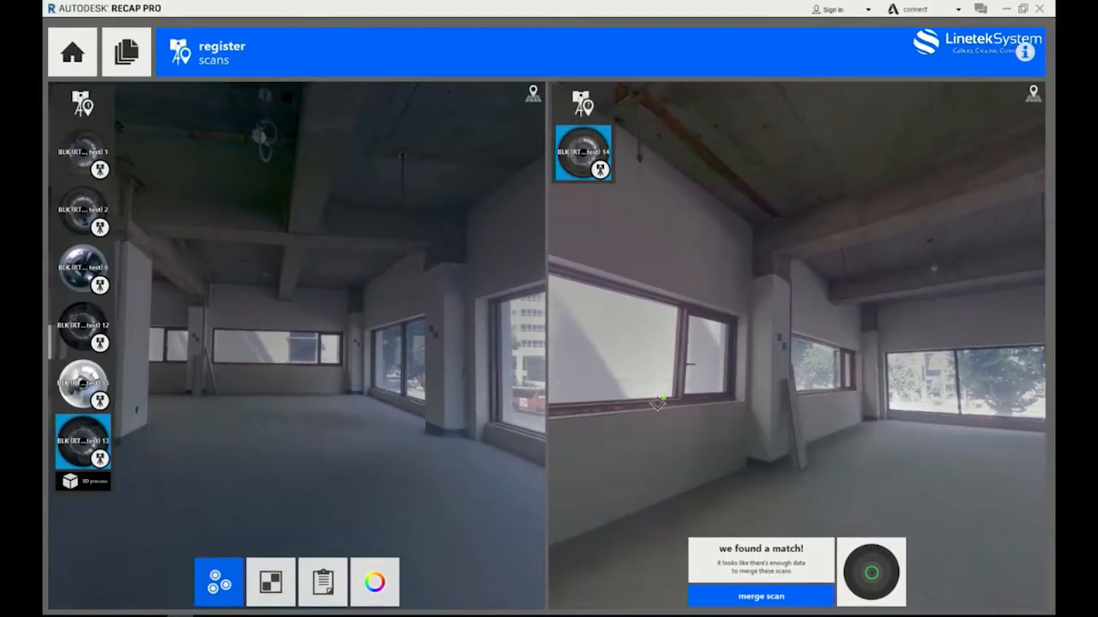
pyautogui.scroll(5, 190, 326)
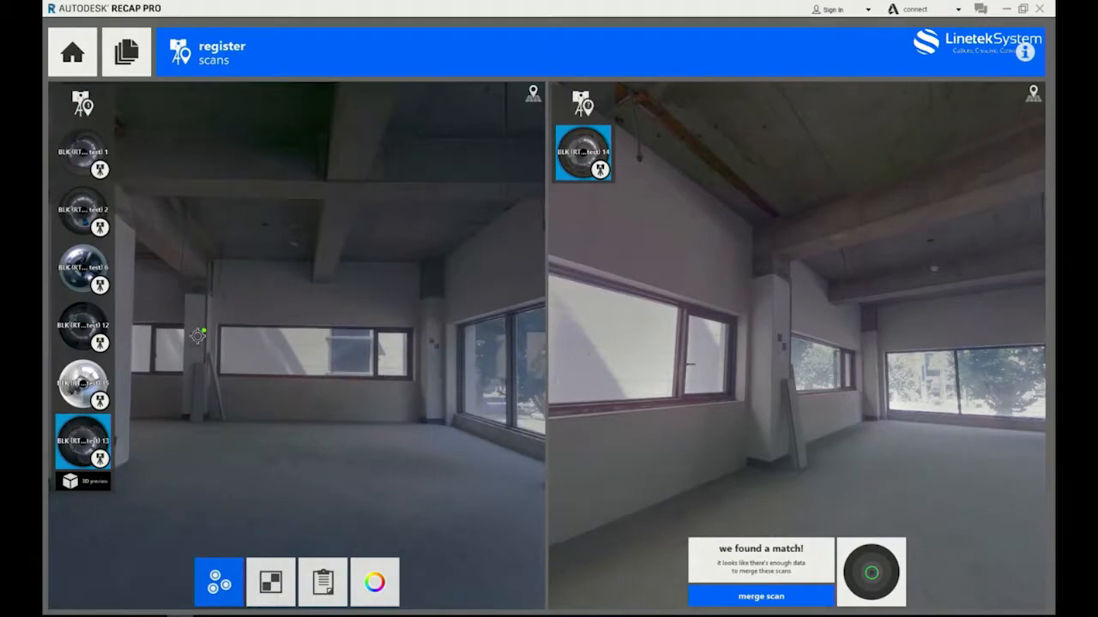
# Mark the center of the A-14 target and of the target on the next column as common points in both scans.
pyautogui.scroll(5, 782, 342)
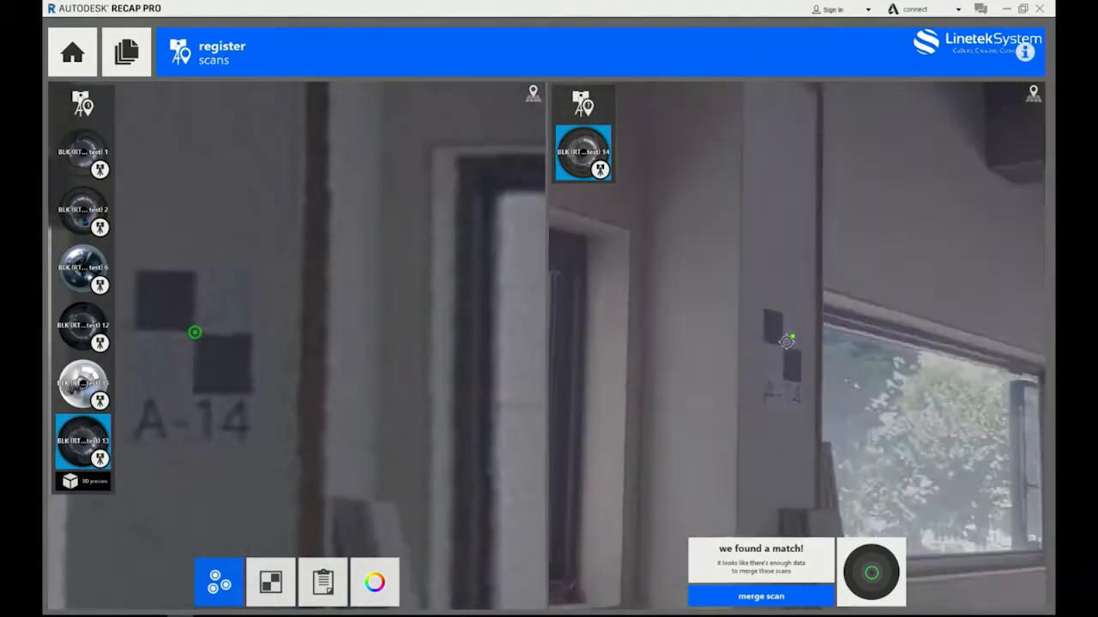
pyautogui.click(779, 349)
pyautogui.moveTo(952, 376)
pyautogui.mouseDown()
pyautogui.moveTo(568, 383)
pyautogui.moveTo(719, 364)
pyautogui.mouseUp()
pyautogui.click(721, 356)
pyautogui.scroll(-4, 395, 373)
pyautogui.moveTo(403, 374); pyautogui.dragTo(142, 377)
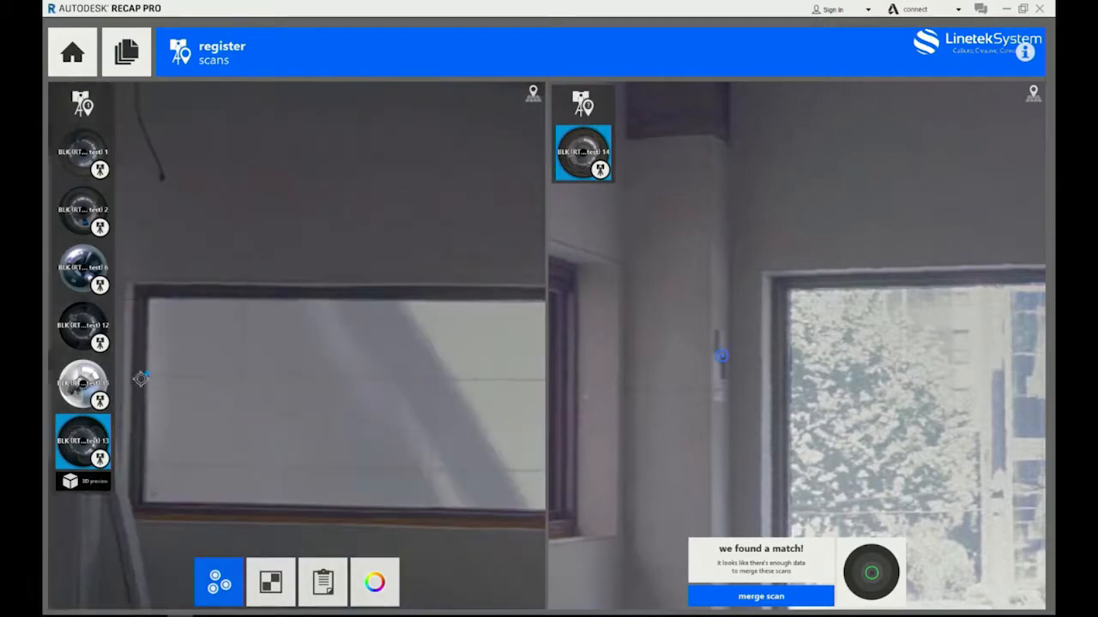
pyautogui.scroll(-2, 492, 387)
pyautogui.moveTo(493, 387); pyautogui.dragTo(274, 382)
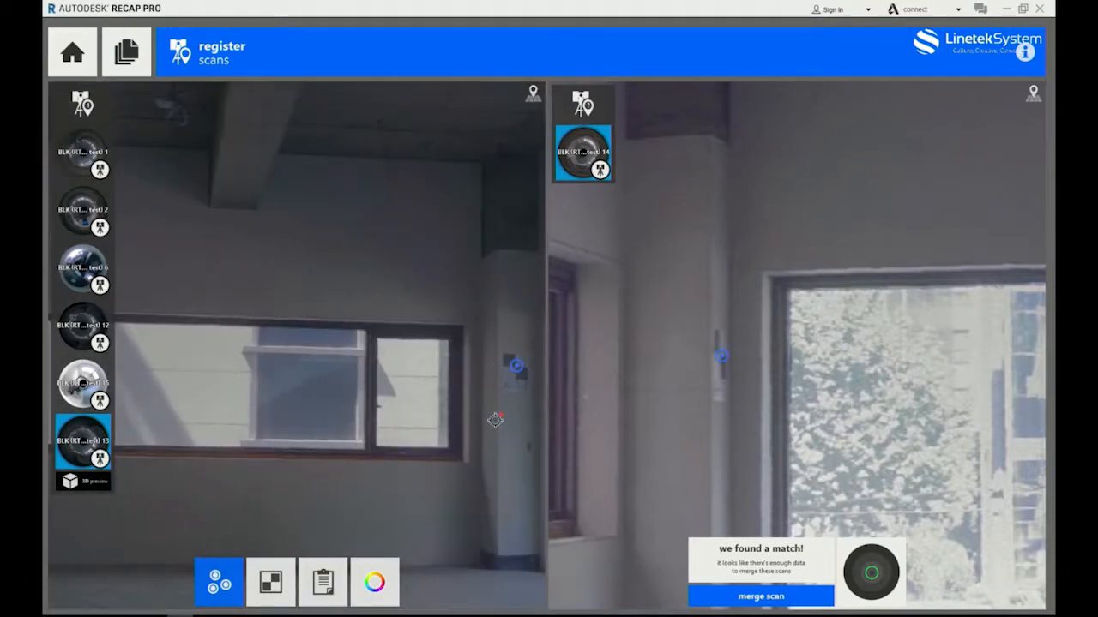
# Mark the center of the A-12 checkerboard target as the third common point in both scans.
pyautogui.scroll(-5, 494, 420)
pyautogui.moveTo(466, 410); pyautogui.dragTo(242, 411)
pyautogui.scroll(6, 351, 387)
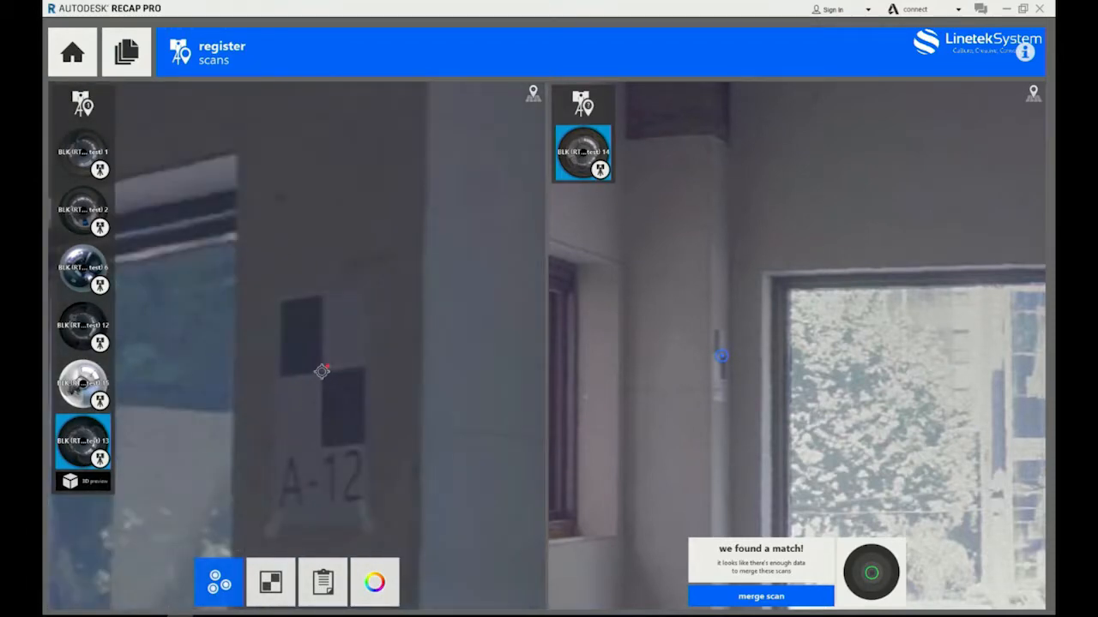
pyautogui.click(322, 372)
pyautogui.scroll(-3, 926, 411)
pyautogui.moveTo(926, 412); pyautogui.dragTo(607, 393)
pyautogui.scroll(5, 968, 362)
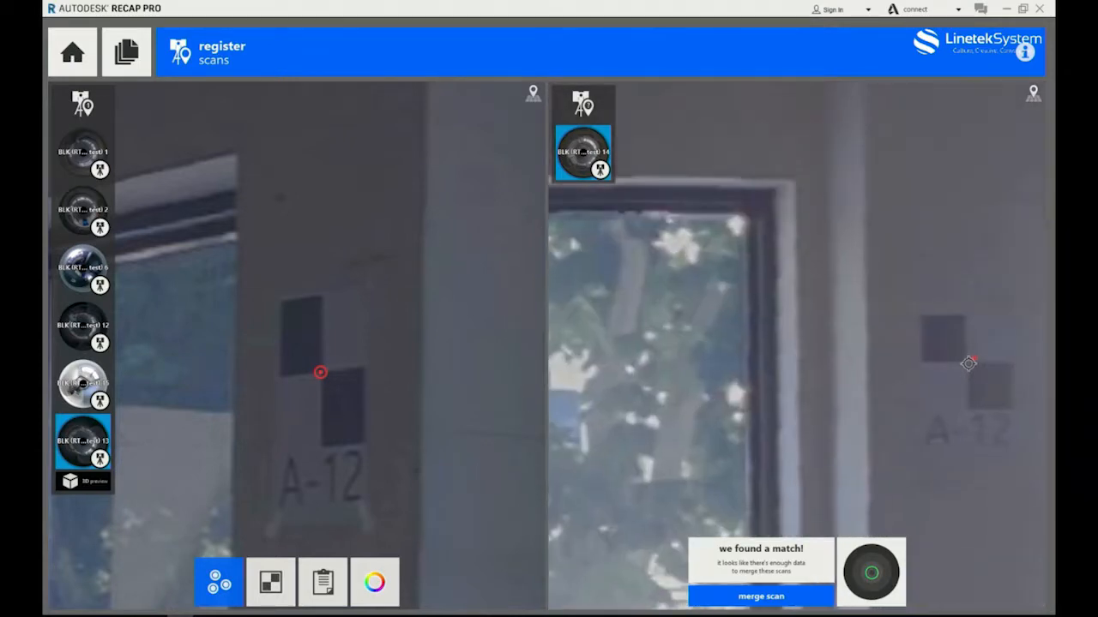
pyautogui.click(969, 363)
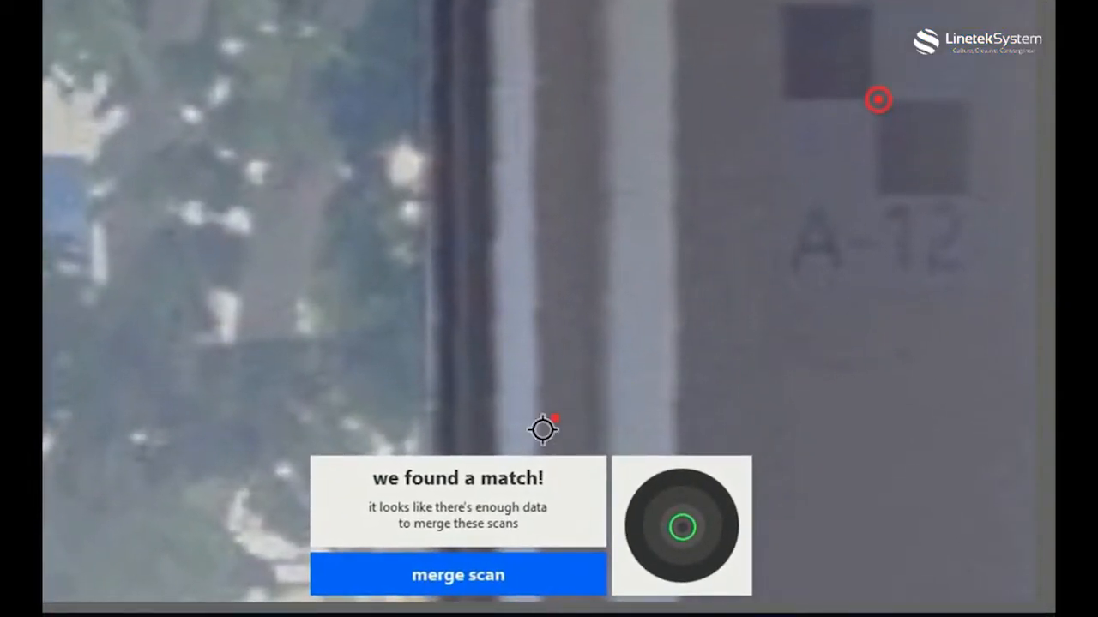
# Check the alignment around the columns in the match preview and merge scan 14 into the group.
pyautogui.moveTo(487, 489)
pyautogui.scroll(6, 508, 181)
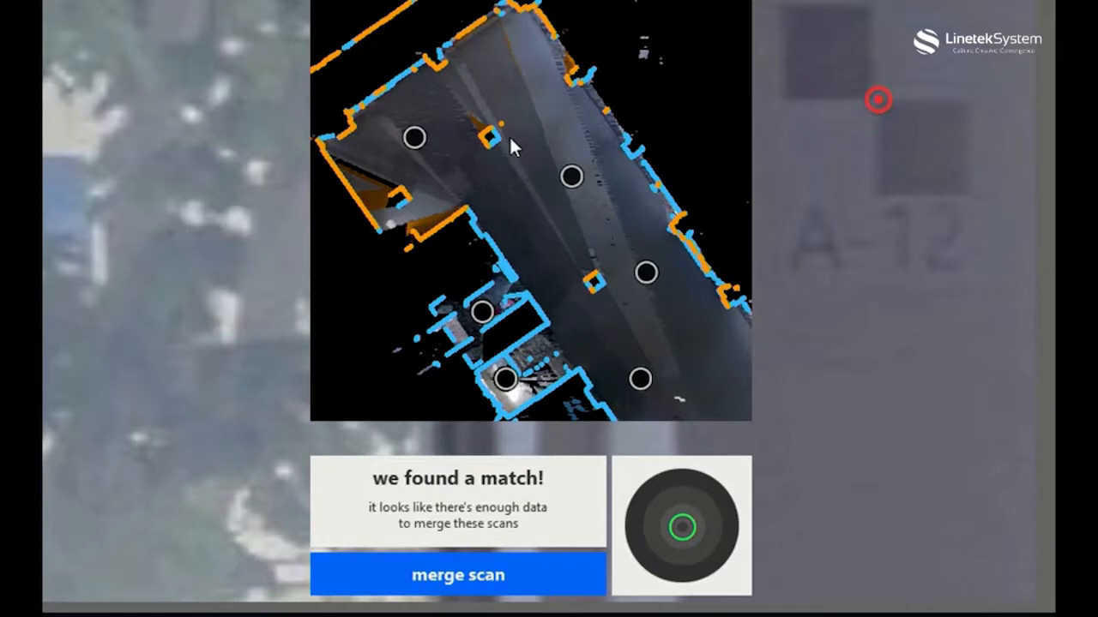
pyautogui.scroll(3, 515, 159)
pyautogui.moveTo(522, 172); pyautogui.dragTo(603, 248)
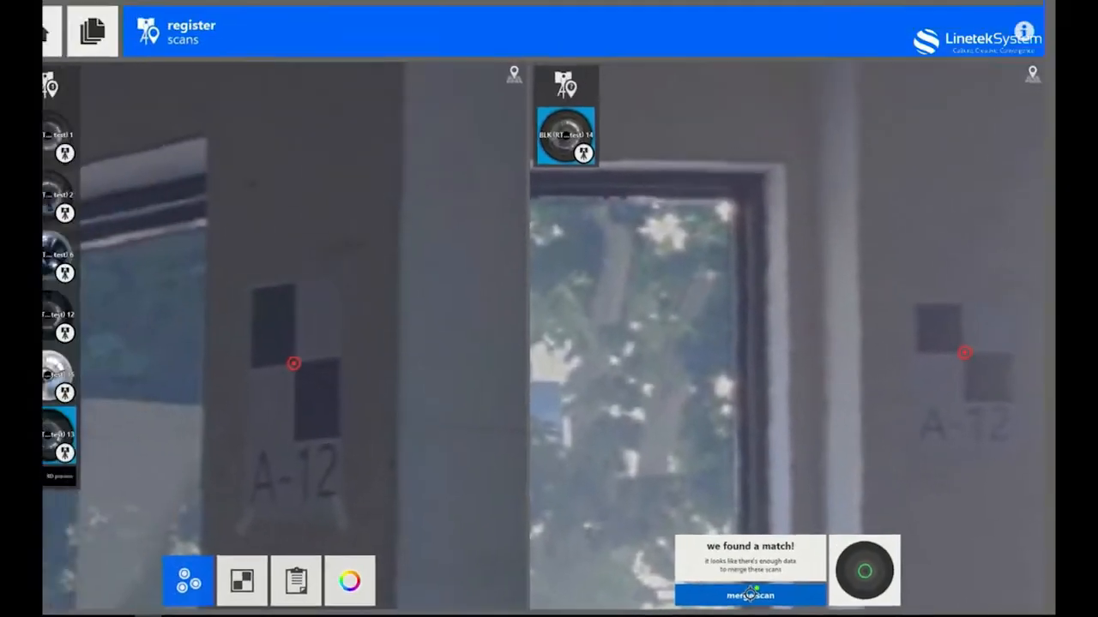
pyautogui.click(750, 594)
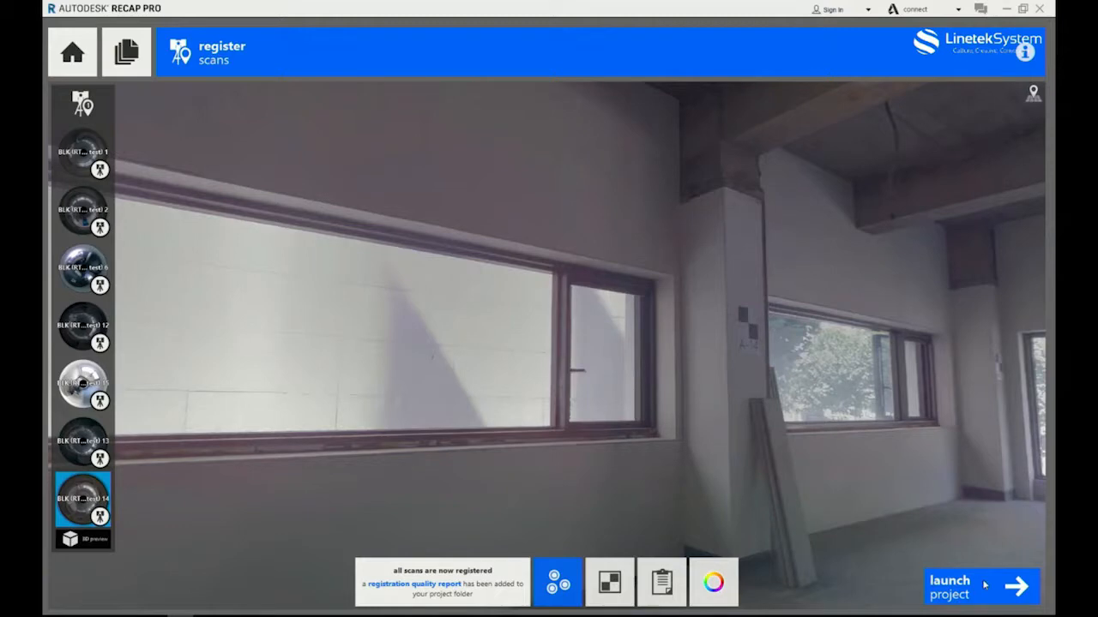
# Launch the re-registered project and show its scan locations in the project navigator.
pyautogui.click(985, 586)
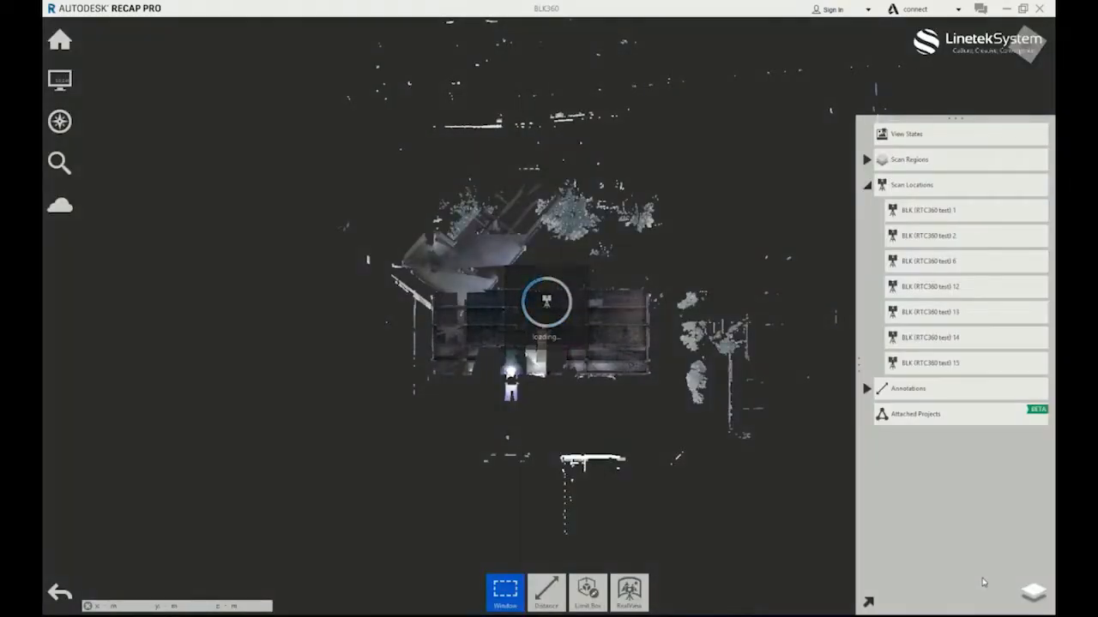
pyautogui.scroll(3, 583, 336)
pyautogui.scroll(-2, 596, 331)
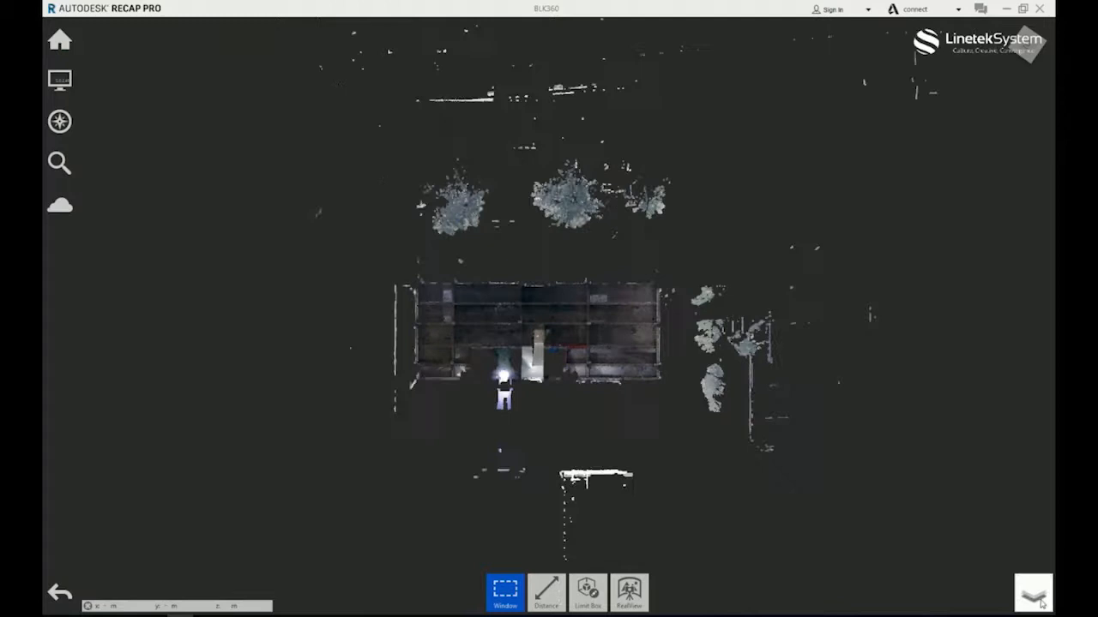
pyautogui.moveTo(1035, 596)
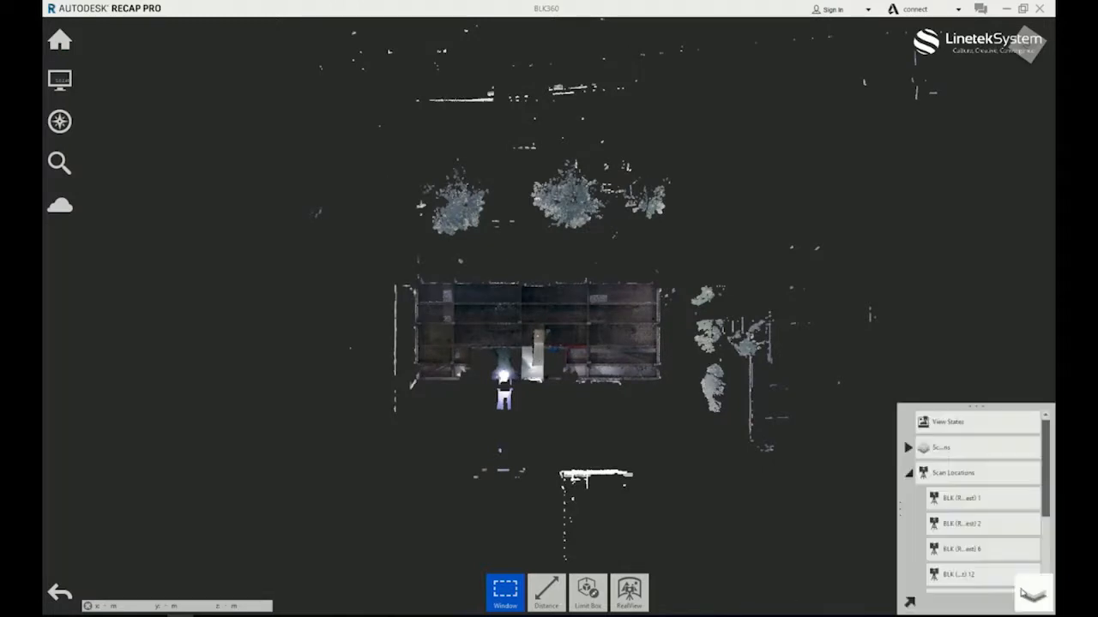
pyautogui.click(1031, 594)
# Hide and show scans 13 and 14 in turn to verify their alignment in the plan view.
pyautogui.moveTo(1026, 342)
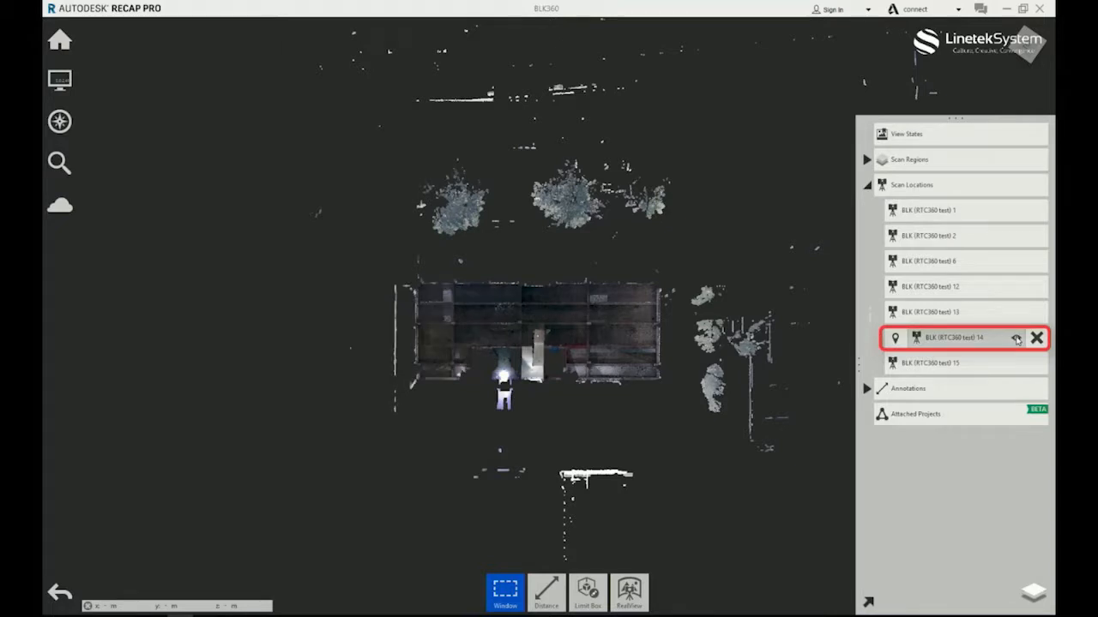
pyautogui.click(1016, 313)
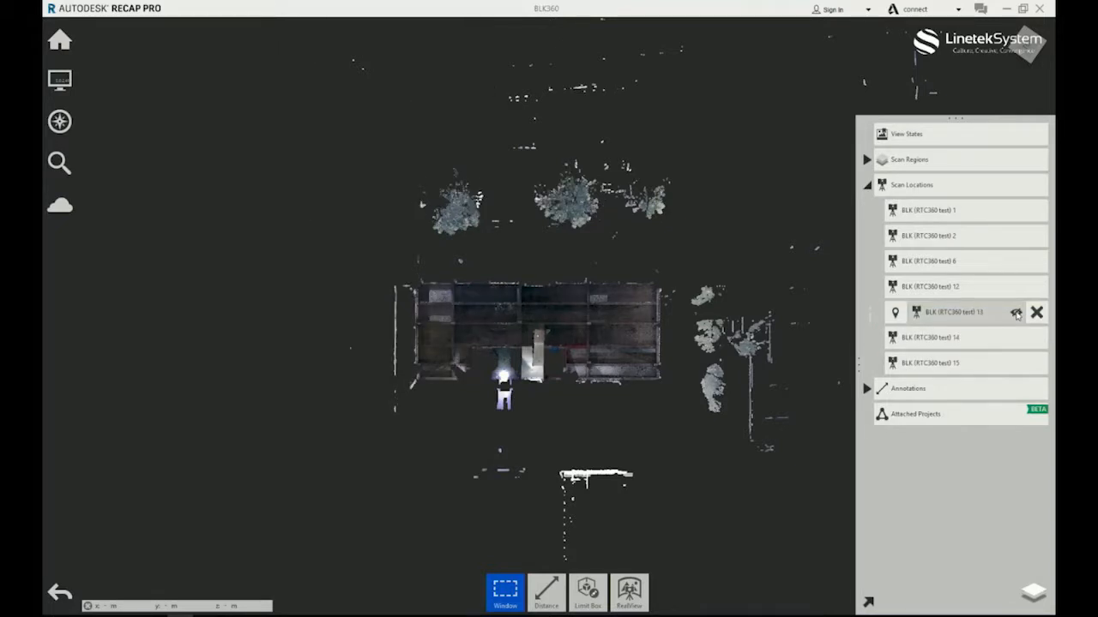
pyautogui.click(1016, 314)
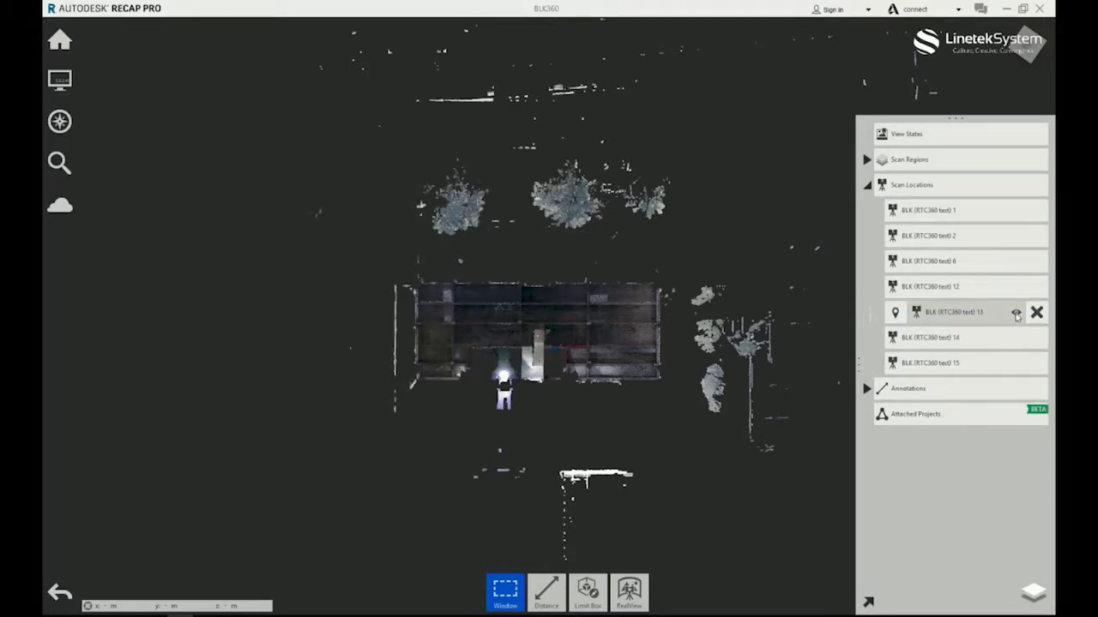
pyautogui.click(1016, 338)
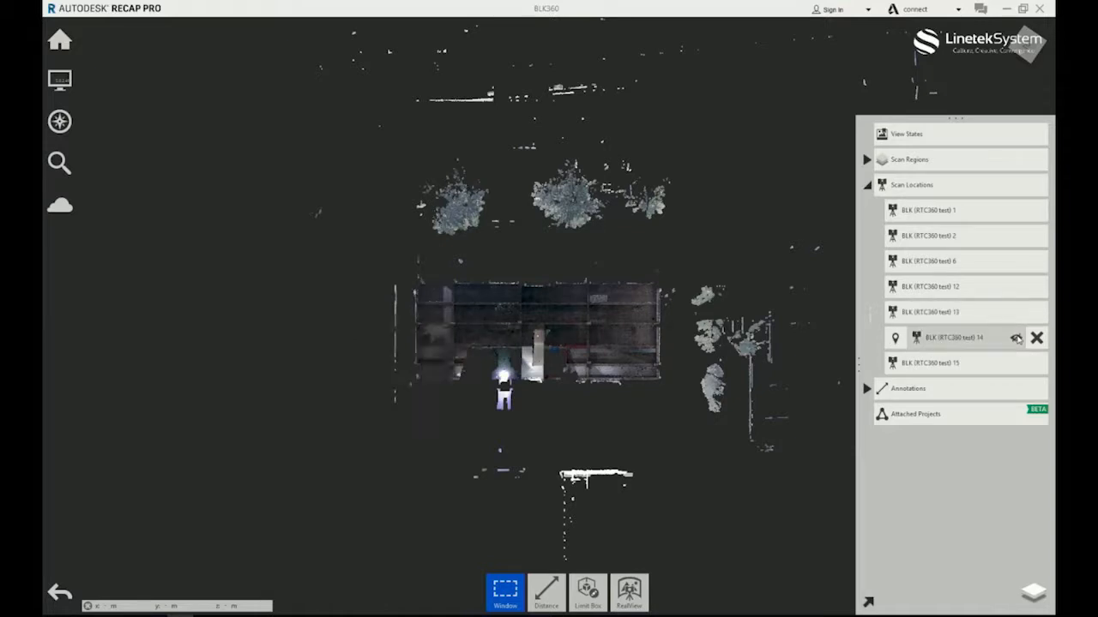
pyautogui.click(1016, 339)
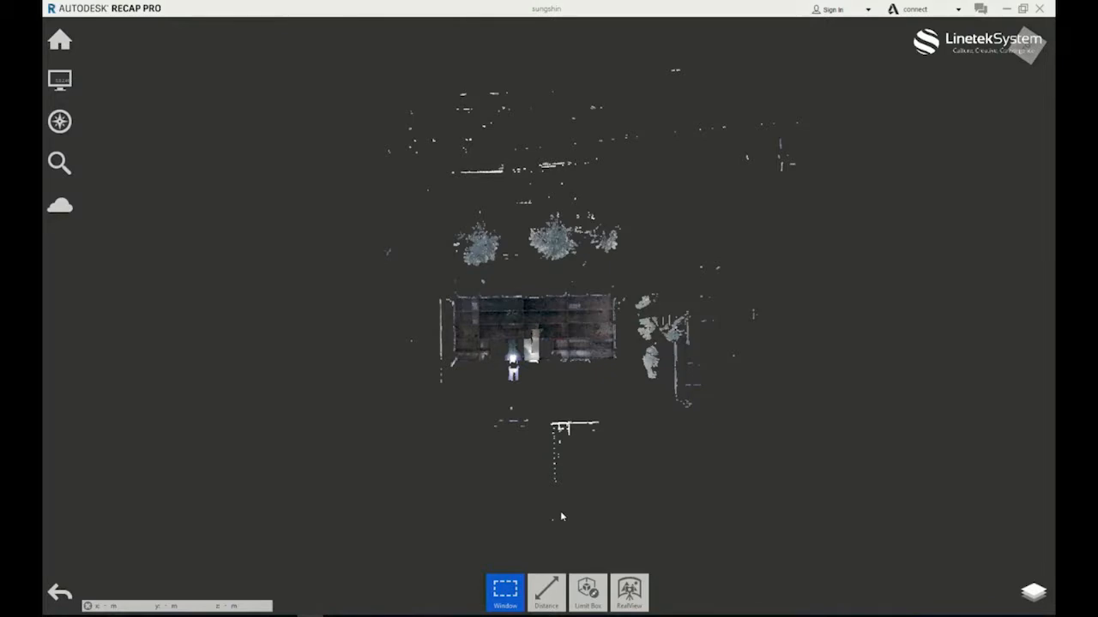
# Select the building footprint in the plan view and clip away all points outside it.
pyautogui.scroll(1, 557, 328)
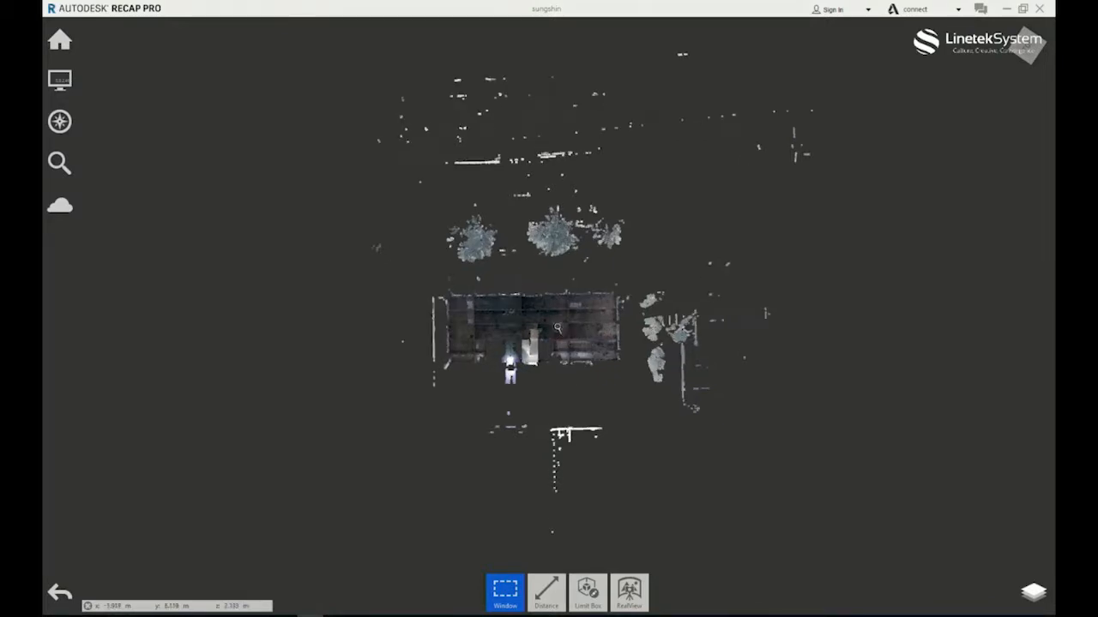
pyautogui.scroll(2, 557, 330)
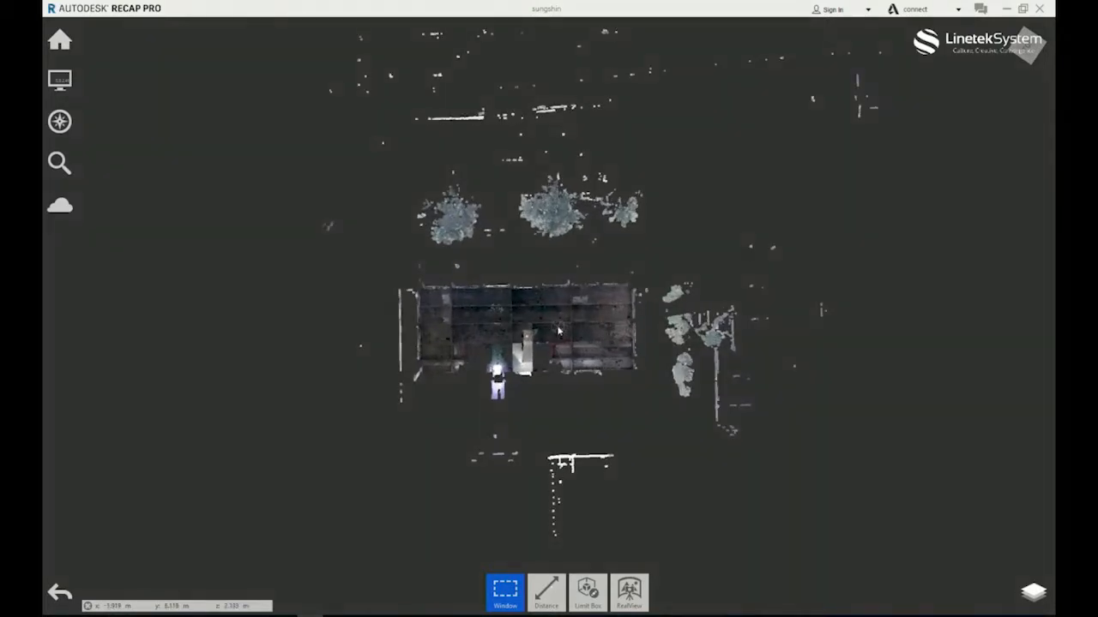
pyautogui.scroll(2, 557, 328)
pyautogui.scroll(2, 557, 327)
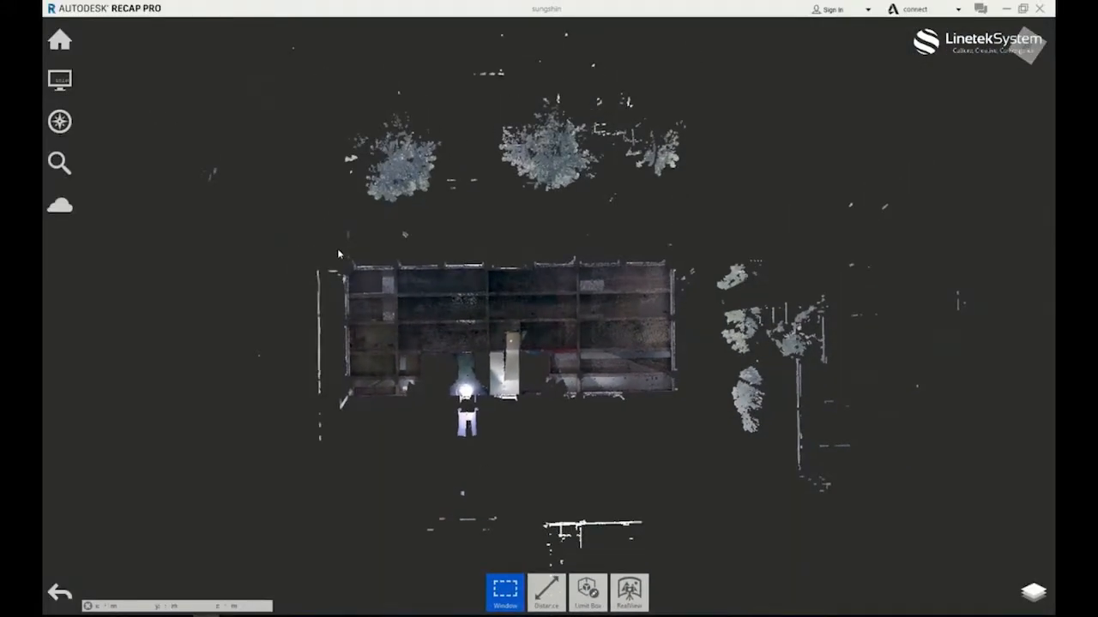
pyautogui.moveTo(334, 249); pyautogui.dragTo(682, 411)
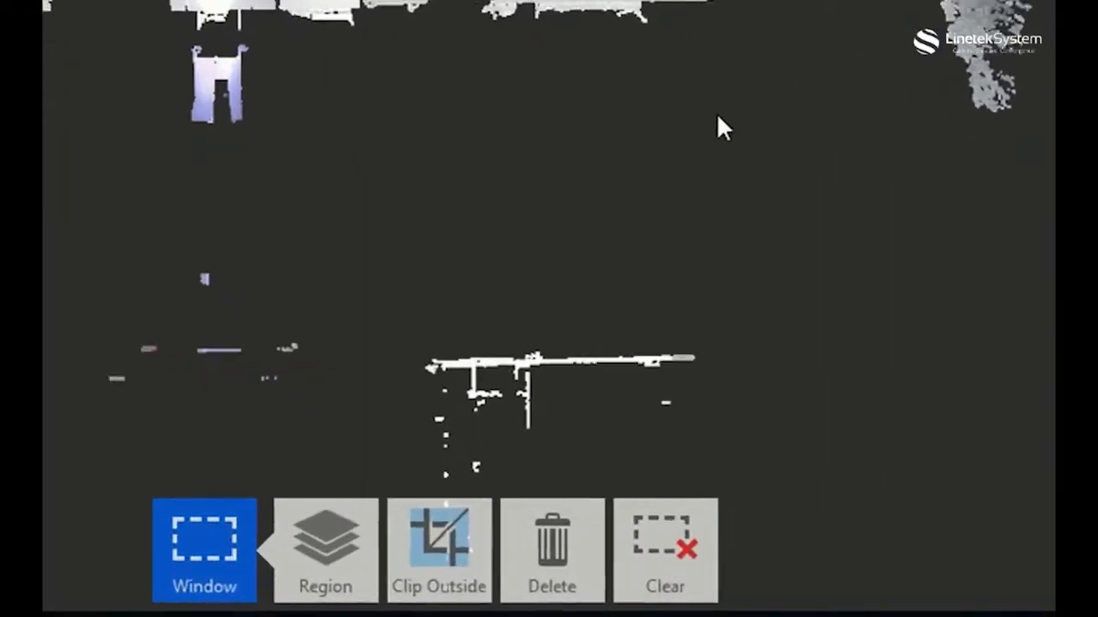
pyautogui.click(433, 516)
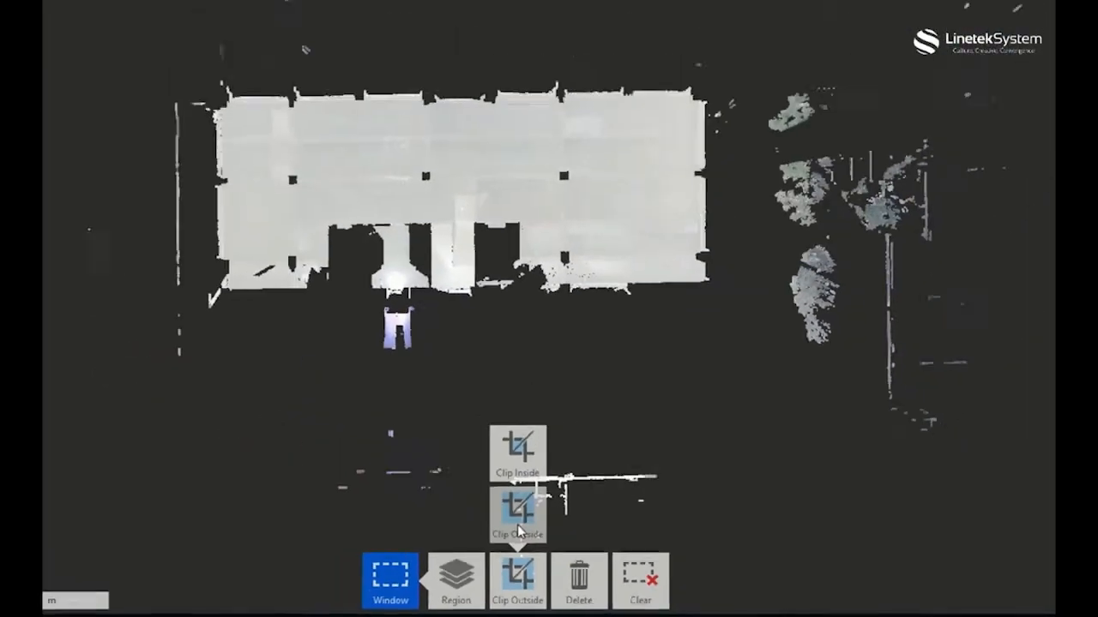
pyautogui.click(517, 525)
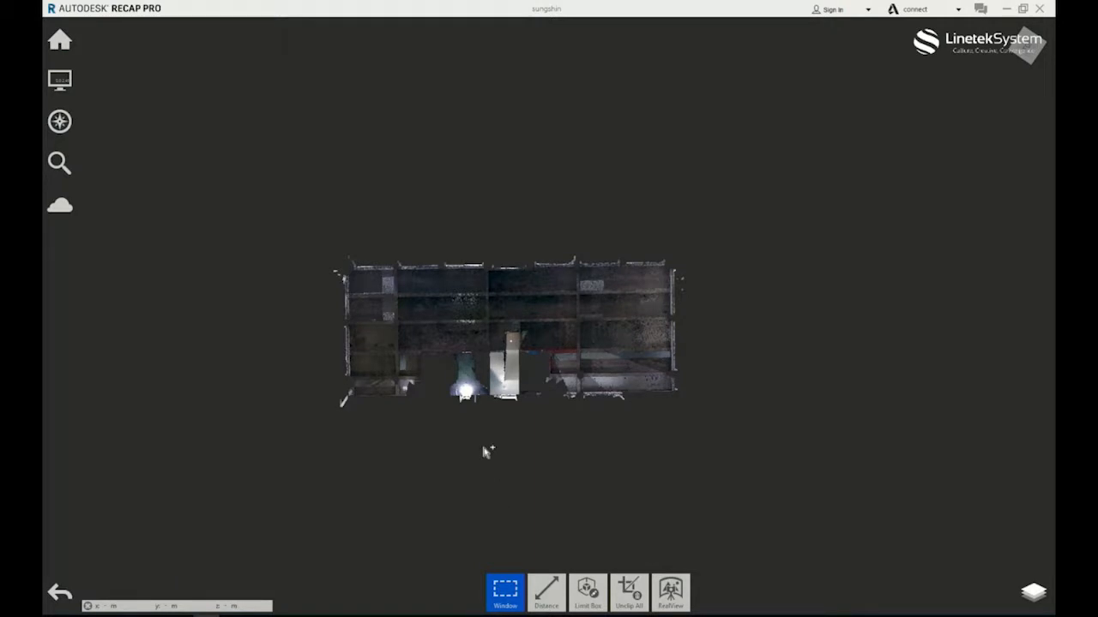
pyautogui.moveTo(486, 448); pyautogui.dragTo(511, 372, button='right')
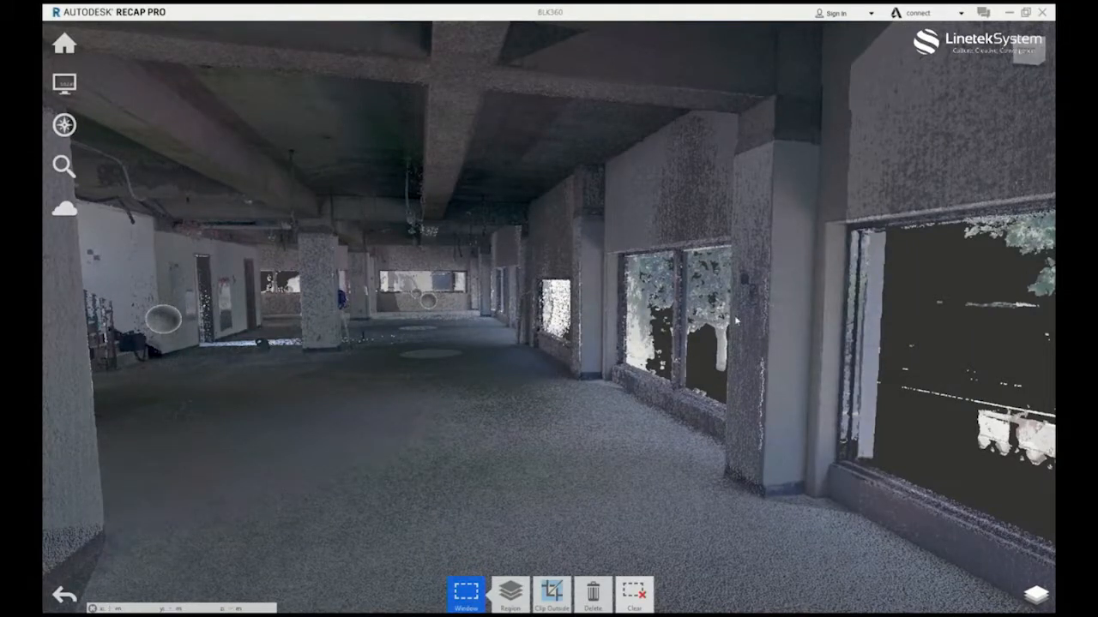
# Switch to the desktop, open the Linetek project folder in File Explorer and select the BLK360.rcp file.
pyautogui.click(1008, 13)
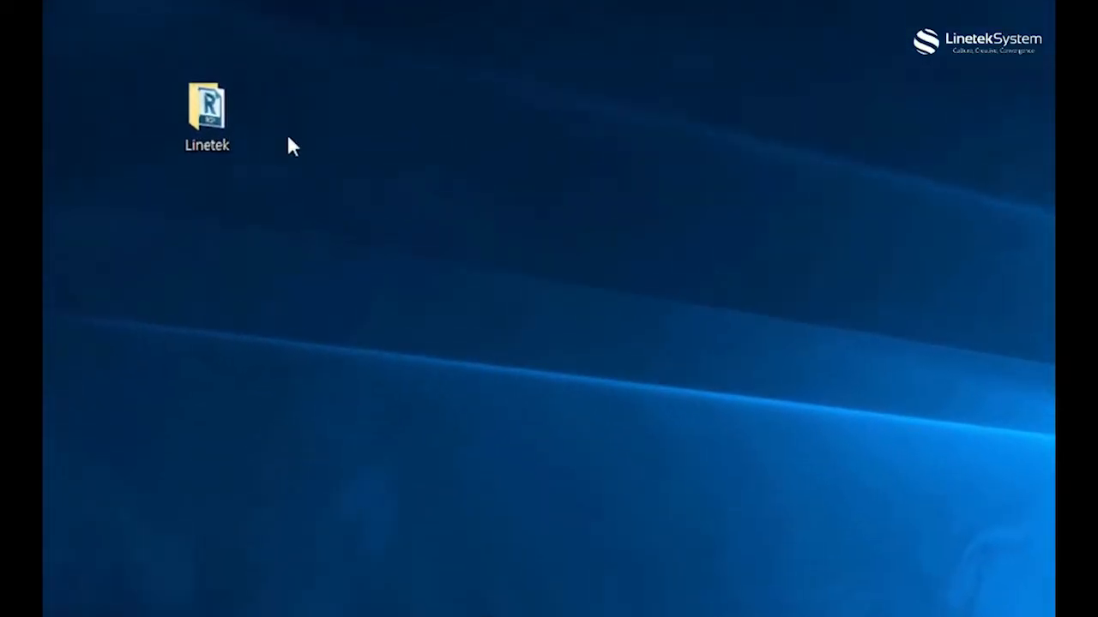
pyautogui.click(210, 163)
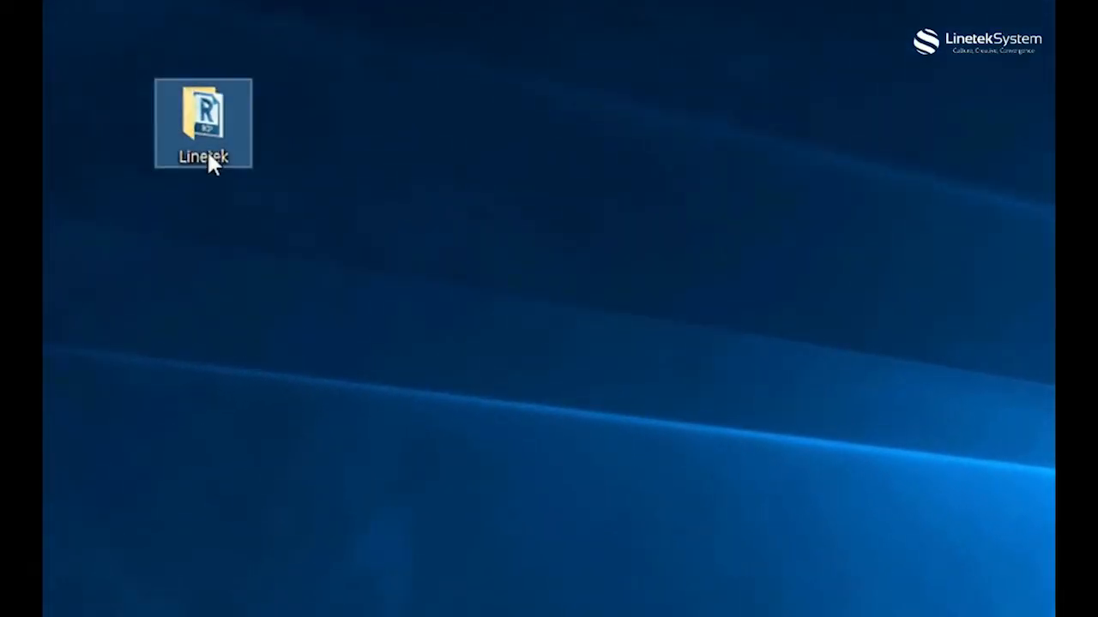
pyautogui.doubleClick(208, 156)
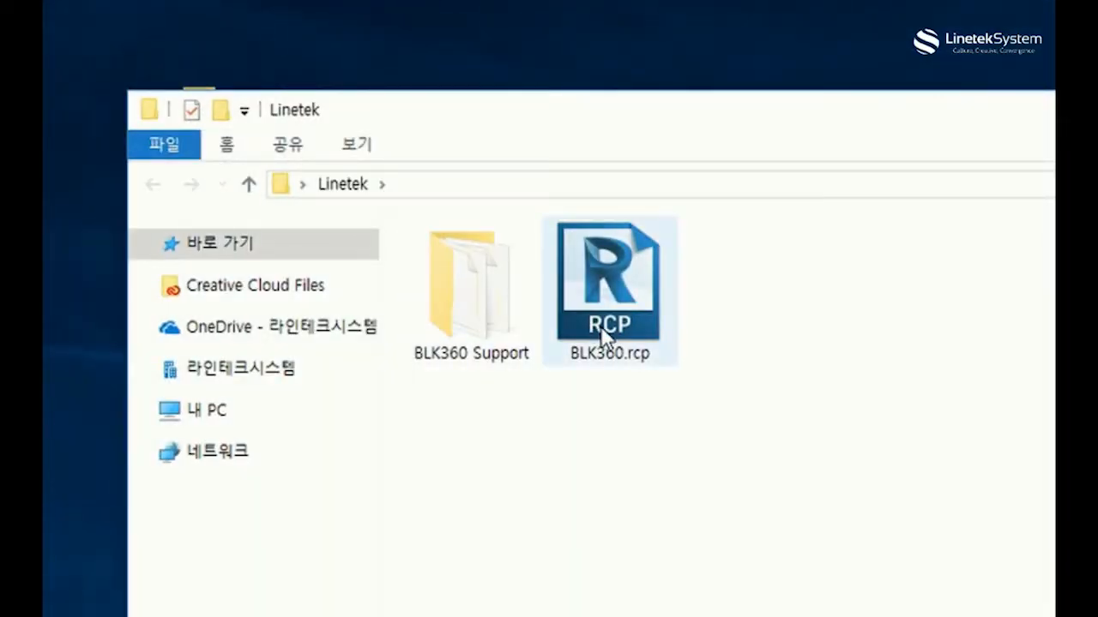
pyautogui.click(603, 332)
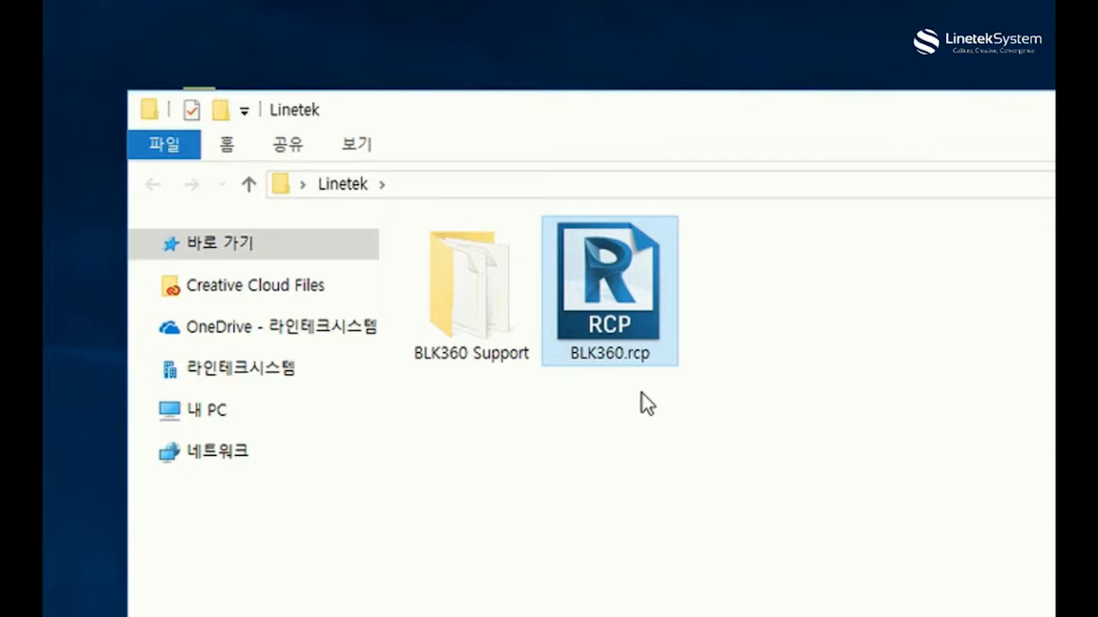
# Open the BLK360 Support folder and select the RCS files of scans 1, 2, 6, 12, 13, 14 and 15.
pyautogui.click(462, 319)
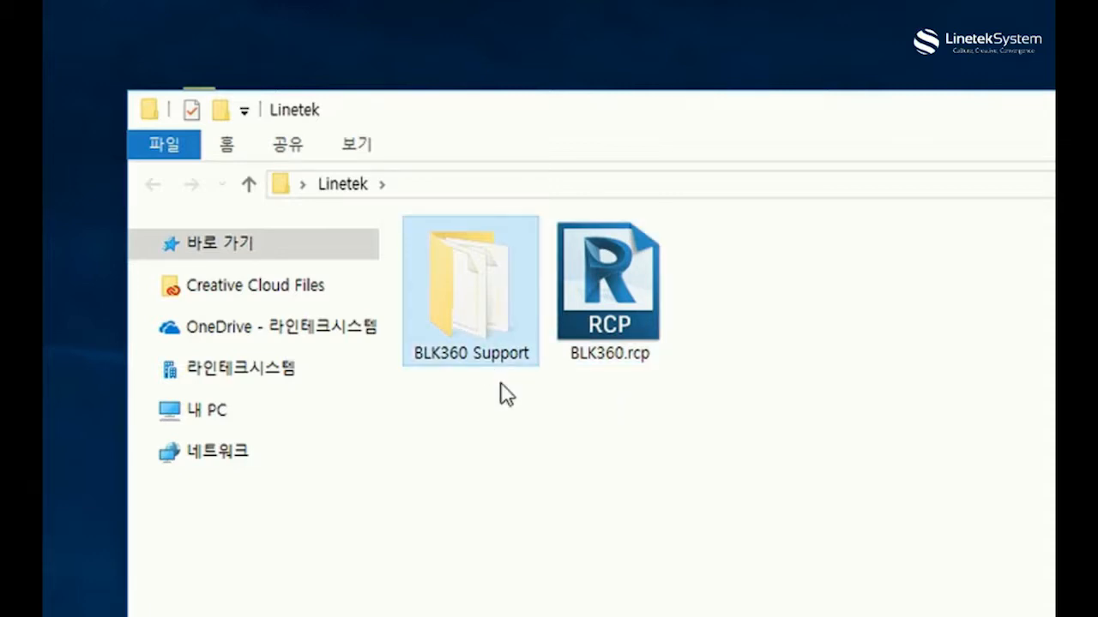
pyautogui.doubleClick(449, 302)
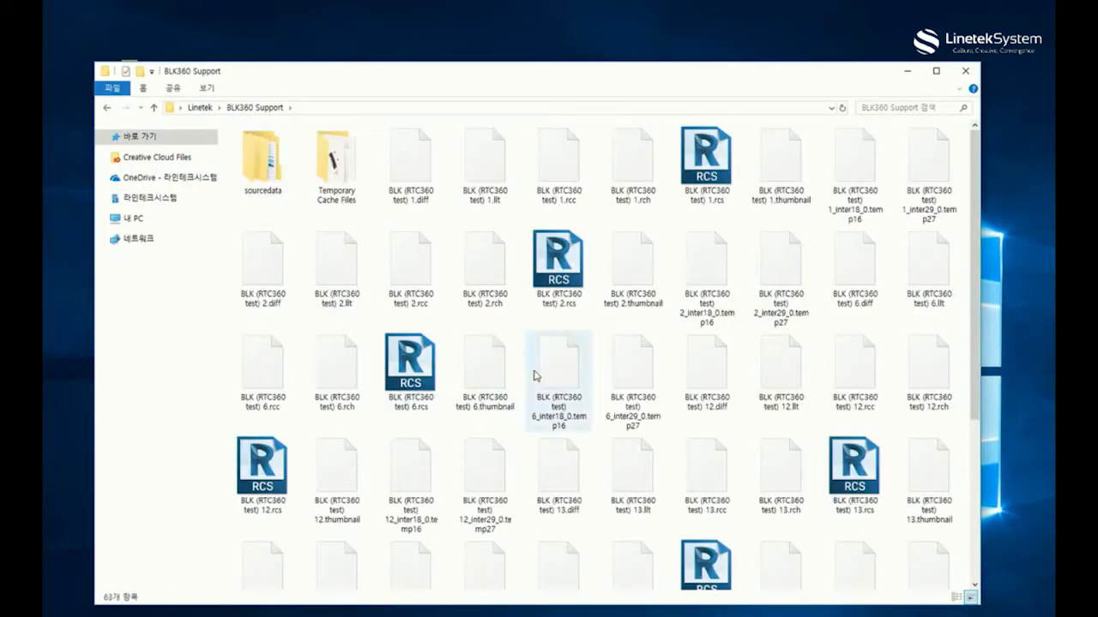
pyautogui.click(679, 178)
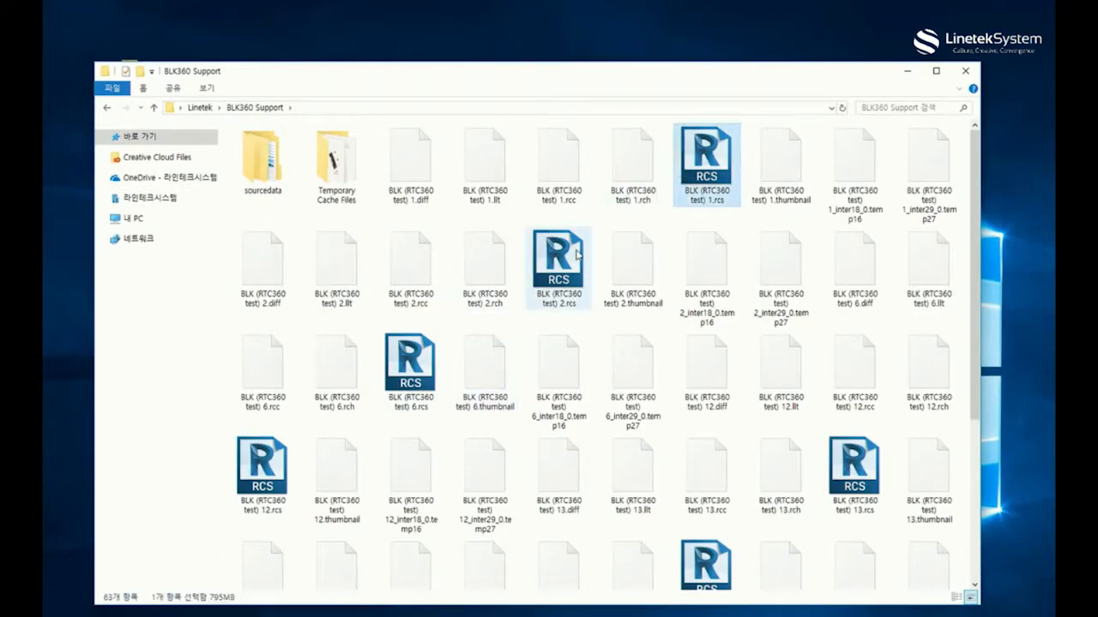
pyautogui.keyDown('ctrl'); pyautogui.click(568, 261); pyautogui.keyUp('ctrl')
pyautogui.keyDown('ctrl'); pyautogui.click(426, 368); pyautogui.keyUp('ctrl')
pyautogui.keyDown('ctrl'); pyautogui.click(258, 463); pyautogui.keyUp('ctrl')
pyautogui.keyDown('ctrl'); pyautogui.click(836, 470); pyautogui.keyUp('ctrl')
pyautogui.keyDown('ctrl'); pyautogui.click(712, 566); pyautogui.keyUp('ctrl')
pyautogui.scroll(-3, 754, 514)
pyautogui.keyDown('ctrl'); pyautogui.click(559, 441); pyautogui.keyUp('ctrl')
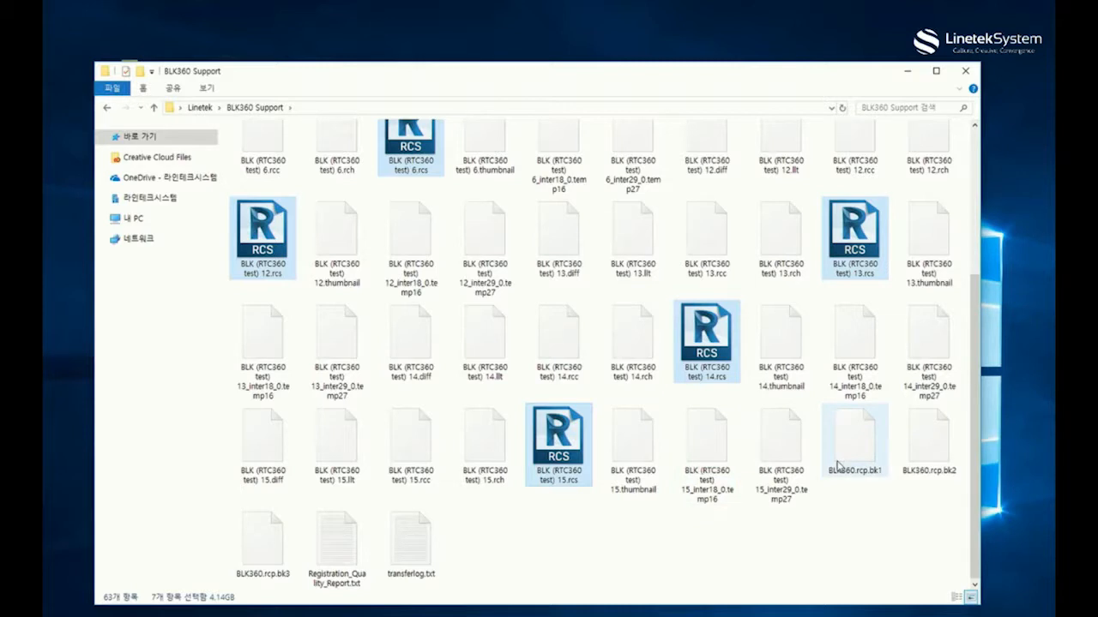
# Return to the Linetek folder and select both the BLK360 Support folder and BLK360.rcp.
pyautogui.scroll(3, 837, 465)
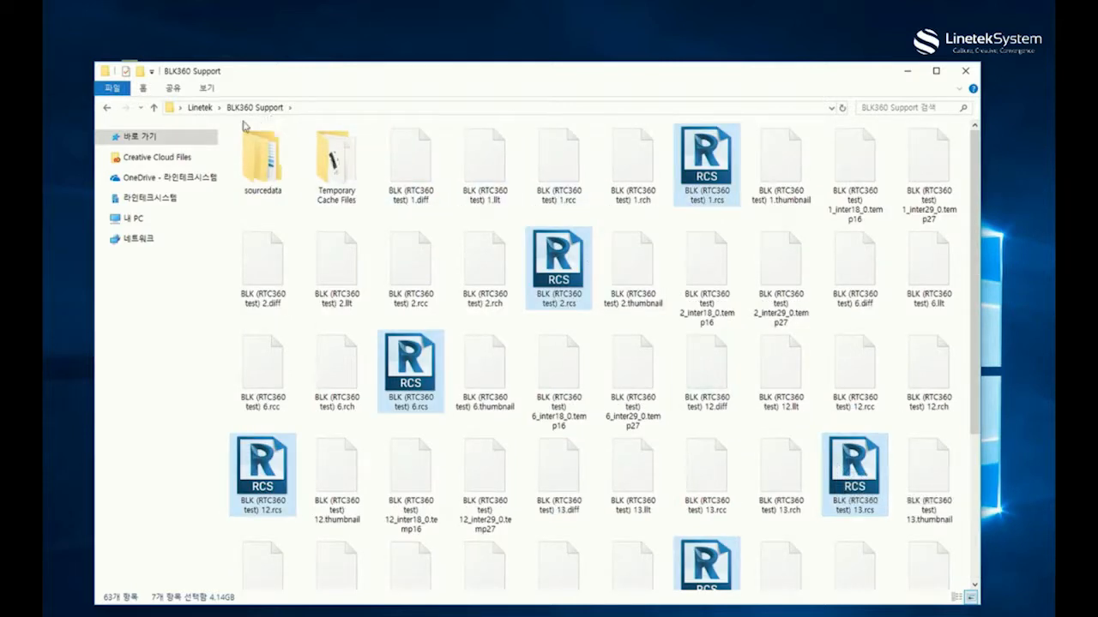
pyautogui.click(260, 161)
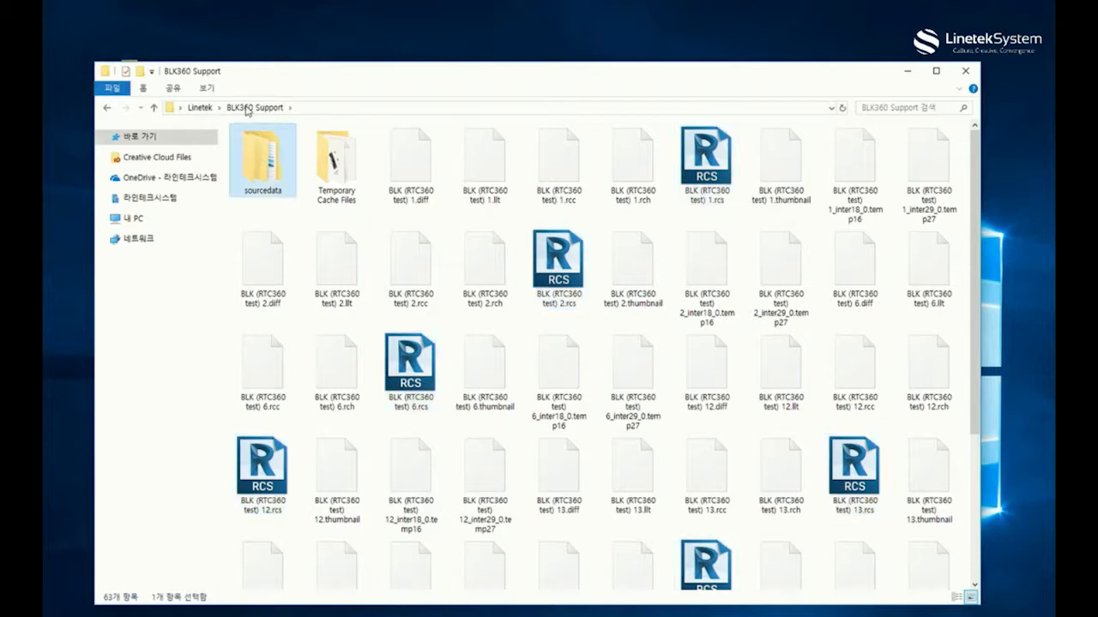
pyautogui.click(199, 109)
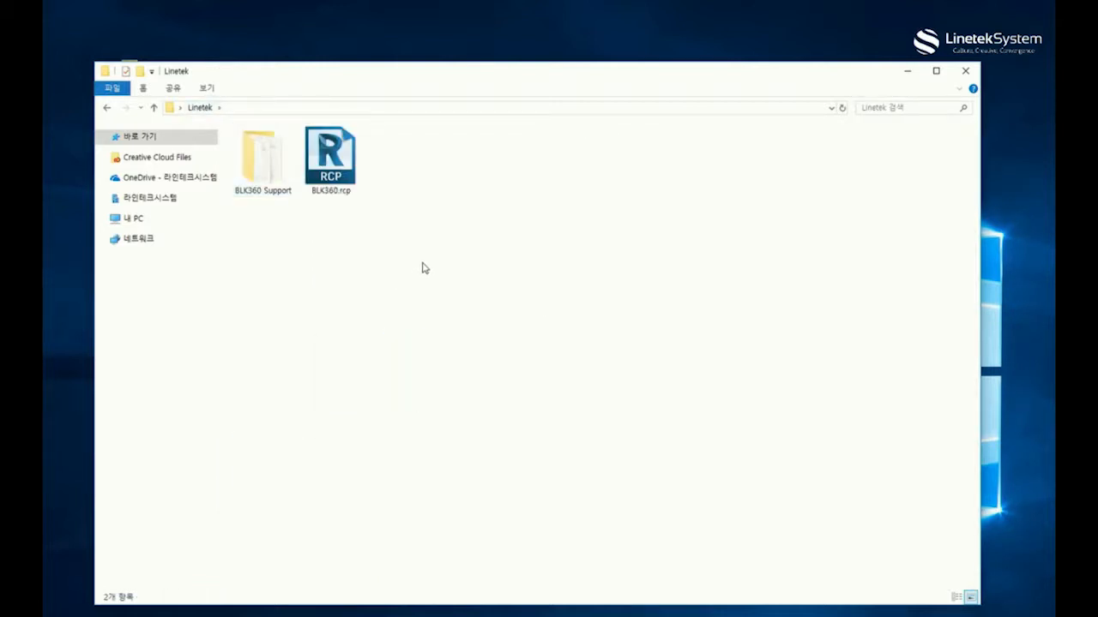
pyautogui.moveTo(460, 270); pyautogui.dragTo(194, 135)
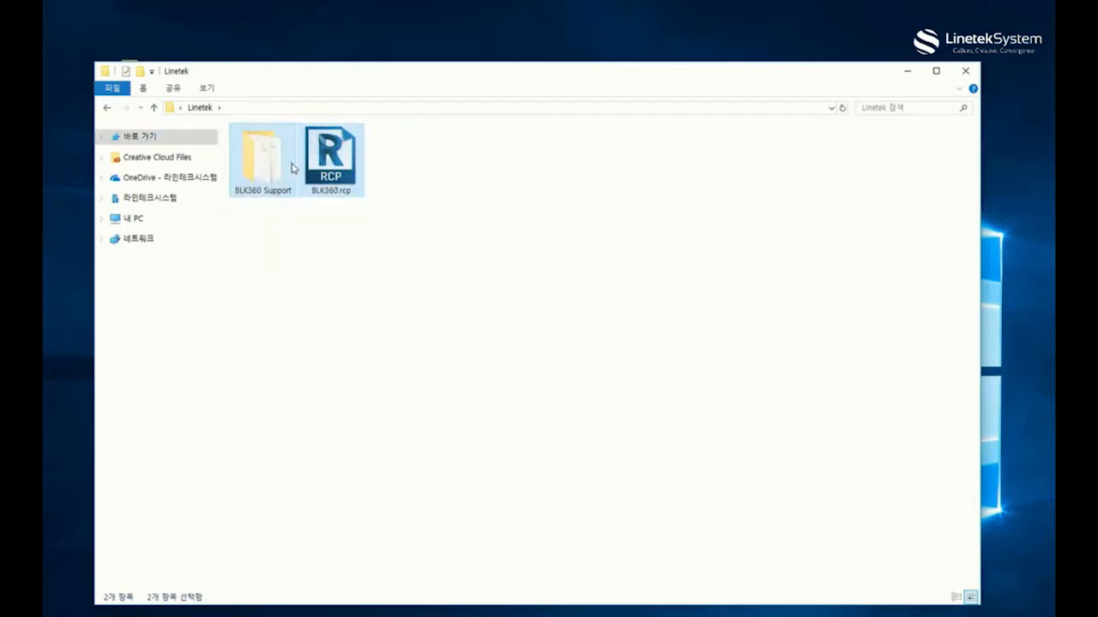
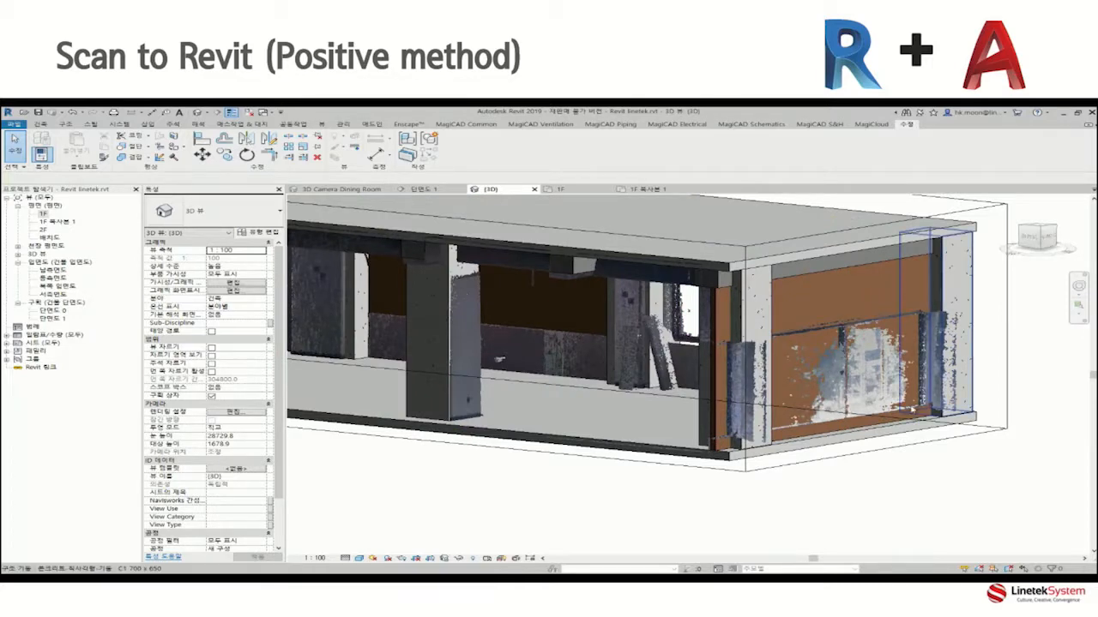
# Switch to Revit and open the section view 단면도 1 from its section line in the 1F floor plan.
pyautogui.scroll(-2, 984, 493)
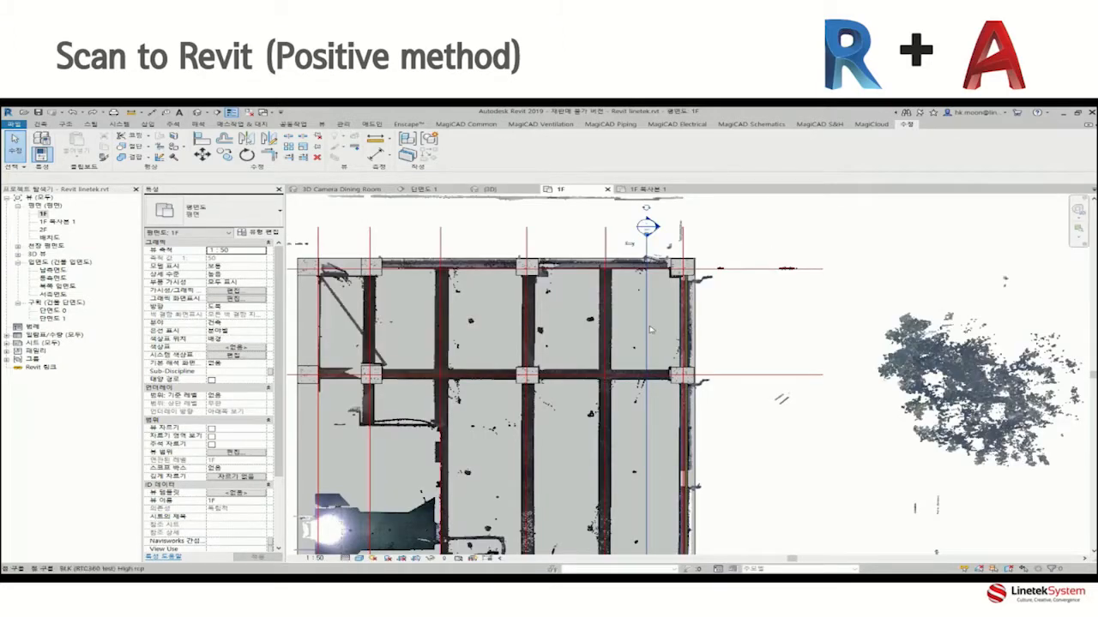
pyautogui.click(647, 330)
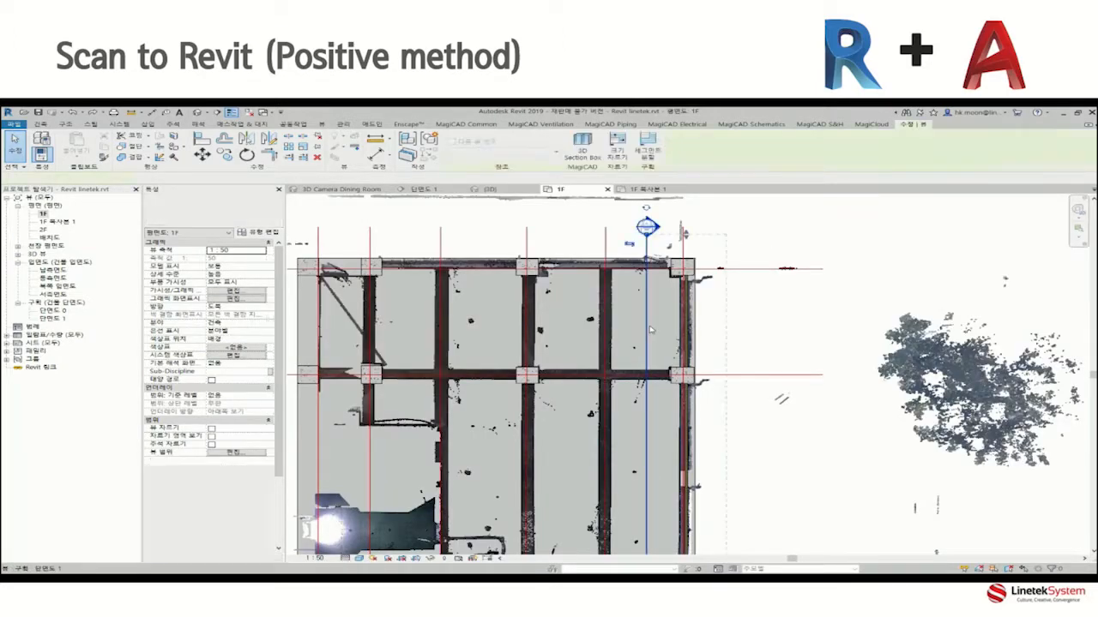
pyautogui.rightClick(647, 327)
pyautogui.click(701, 377)
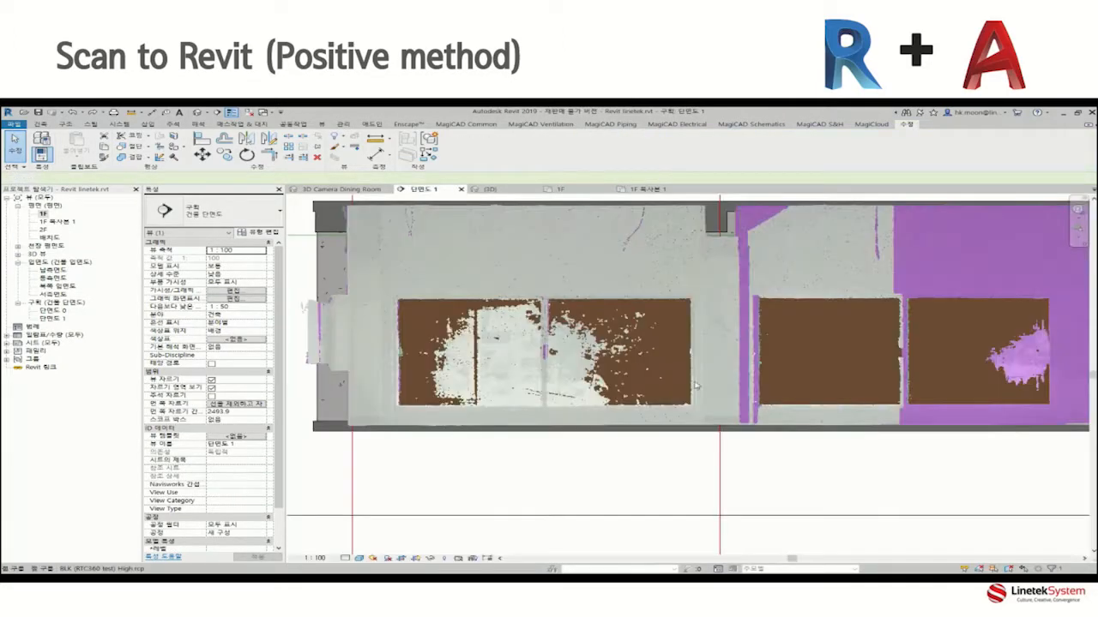
pyautogui.moveTo(558, 491); pyautogui.dragTo(537, 468, button='middle')
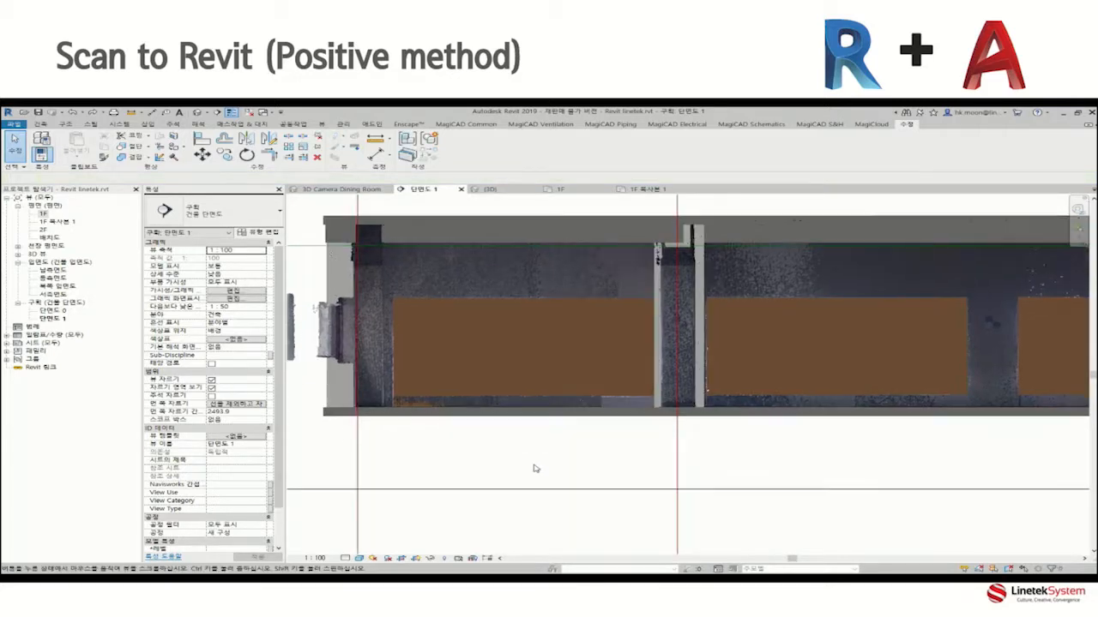
# Place an AW11 window in the brown wall opening of the first bay, between the first two grid lines.
pyautogui.click(41, 124)
pyautogui.click(62, 144)
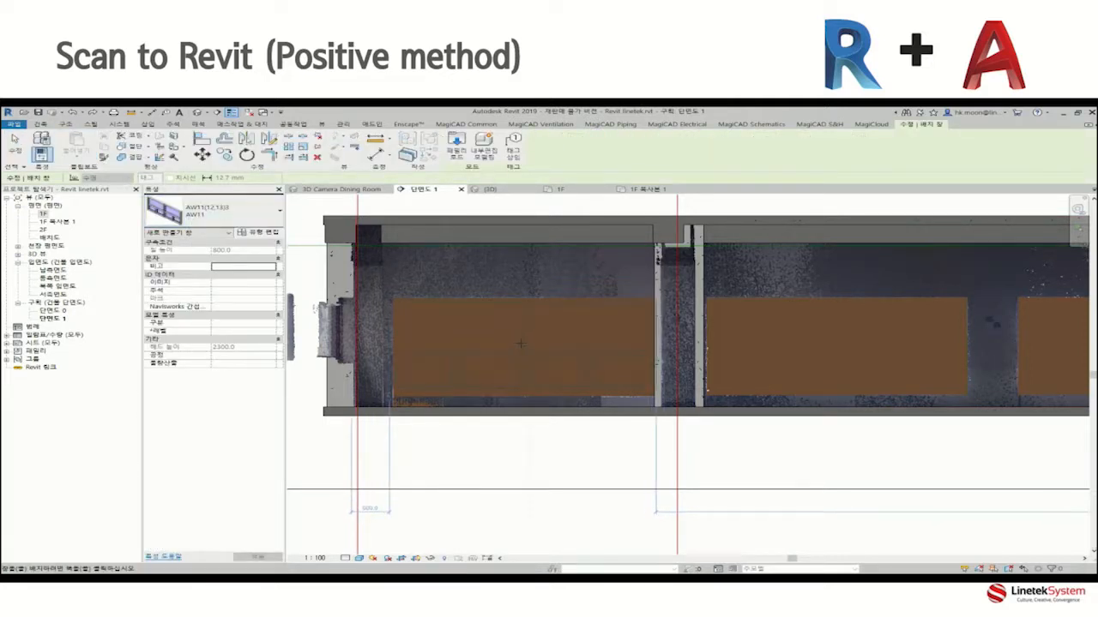
pyautogui.click(519, 361)
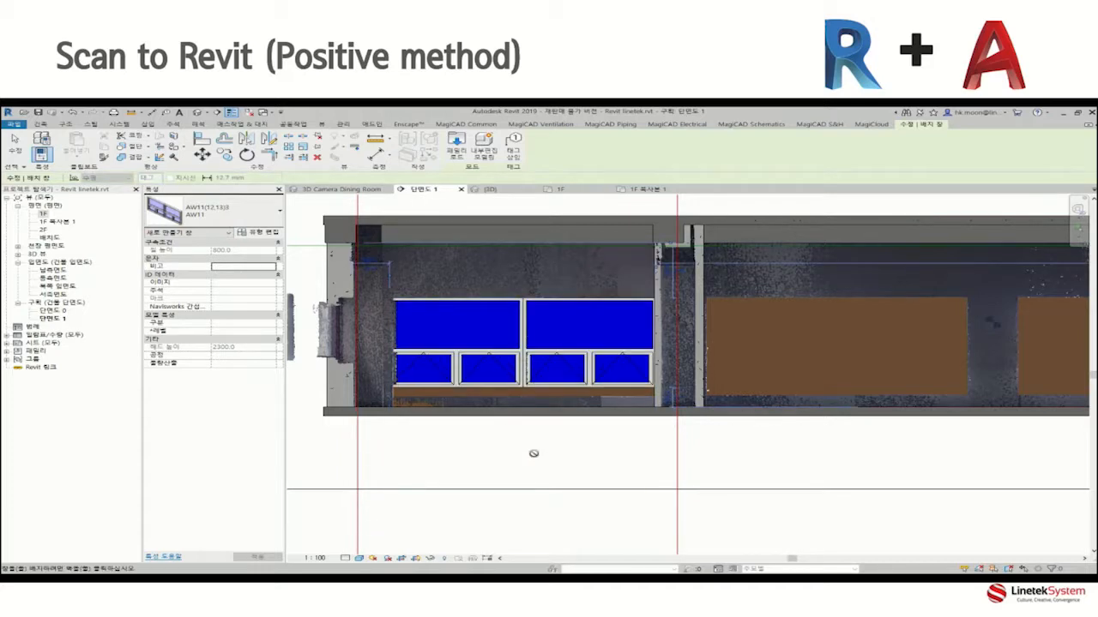
pyautogui.scroll(3, 647, 395)
pyautogui.press('Escape')
pyautogui.press('Escape')
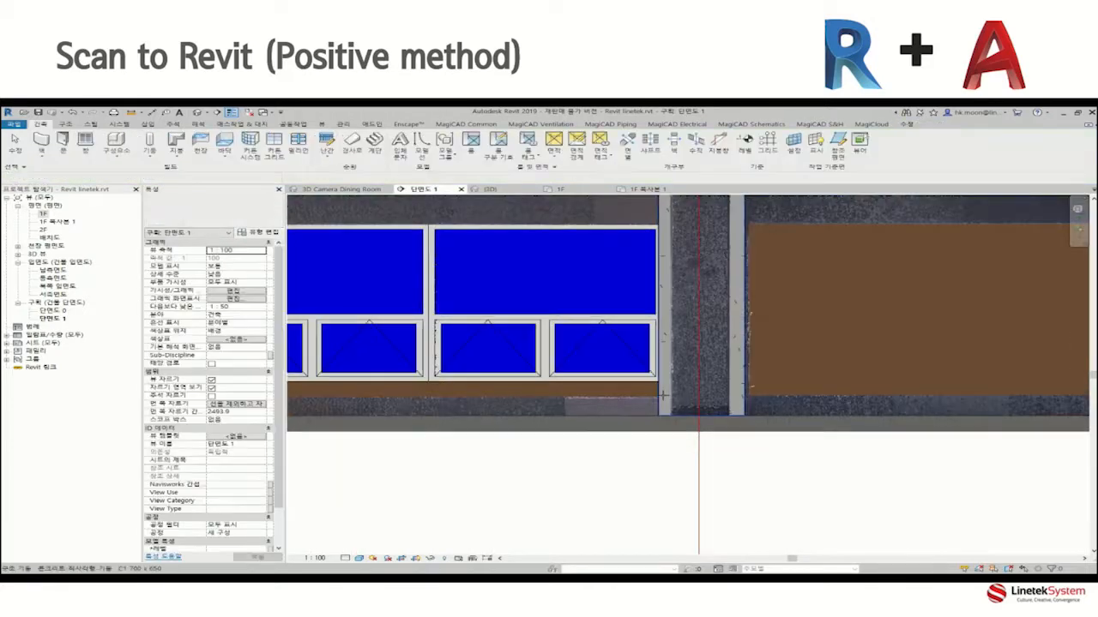
# Measure the height and width of the first bay's window opening against the point cloud.
pyautogui.click(907, 124)
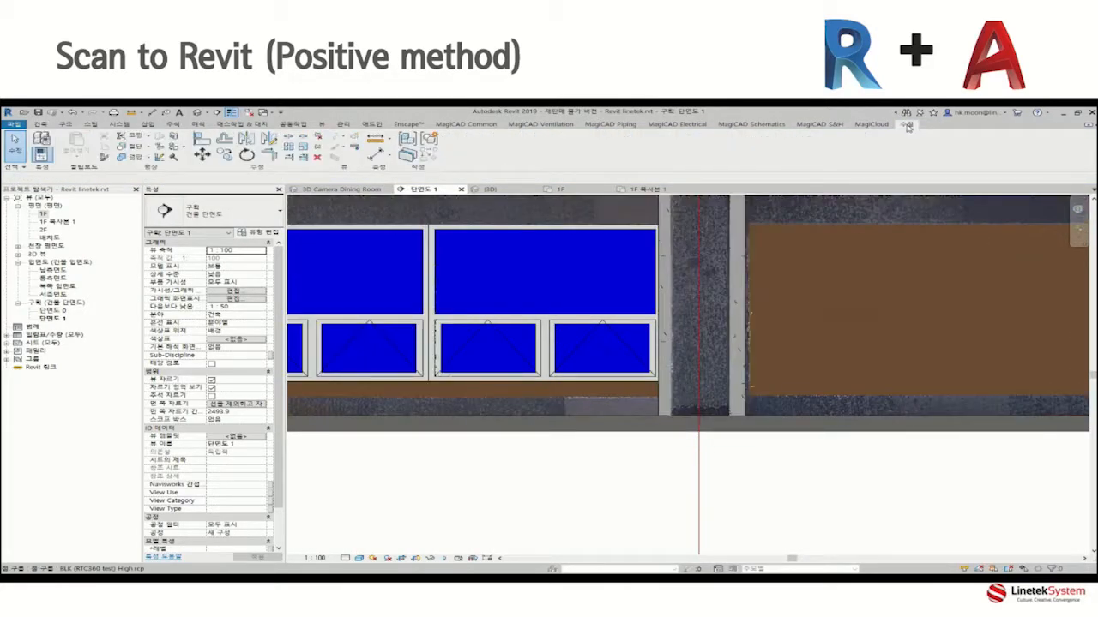
pyautogui.click(377, 139)
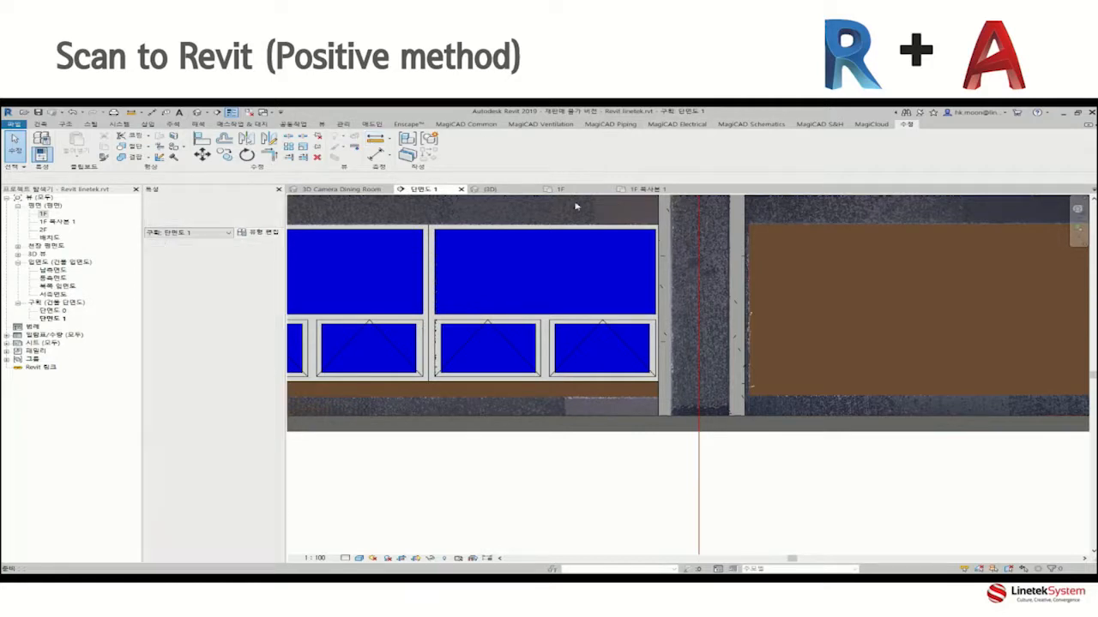
pyautogui.click(660, 225)
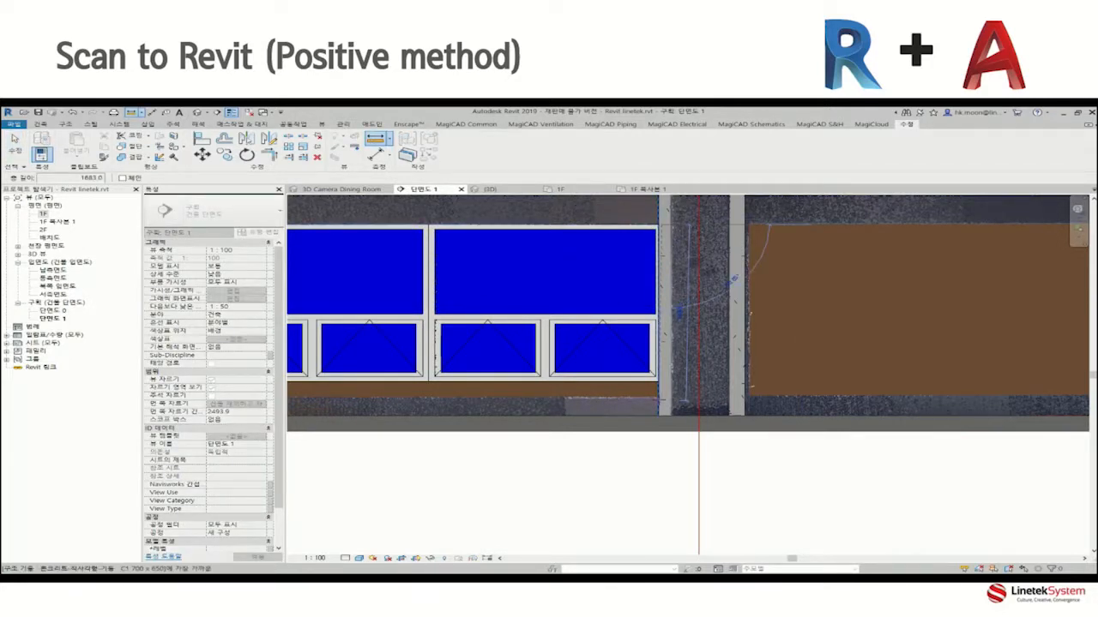
pyautogui.click(660, 400)
pyautogui.scroll(-3, 659, 400)
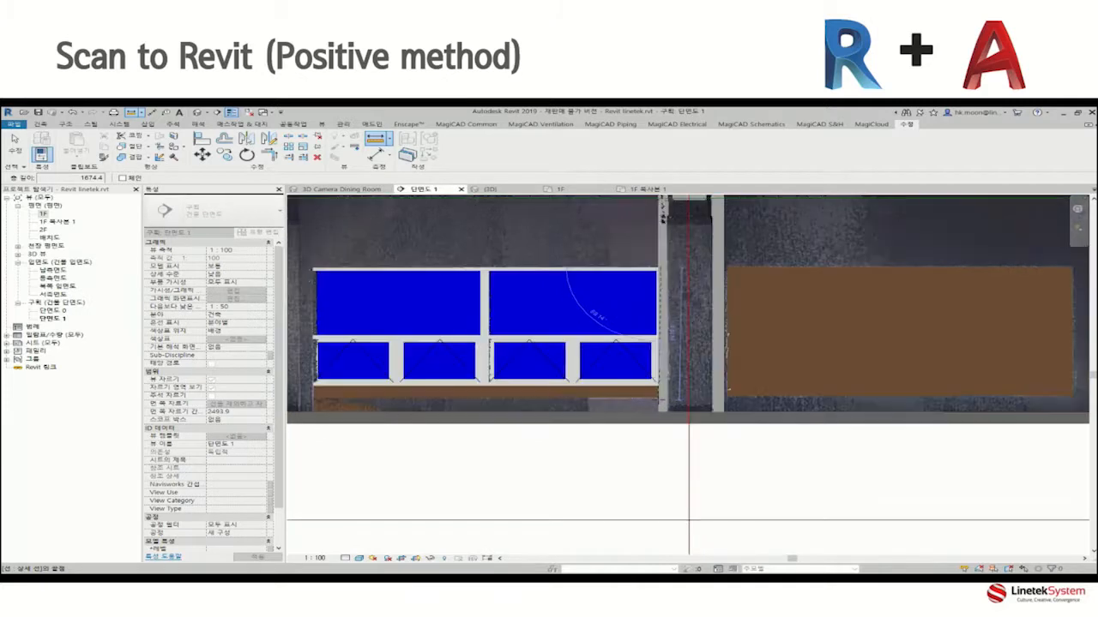
pyautogui.click(379, 140)
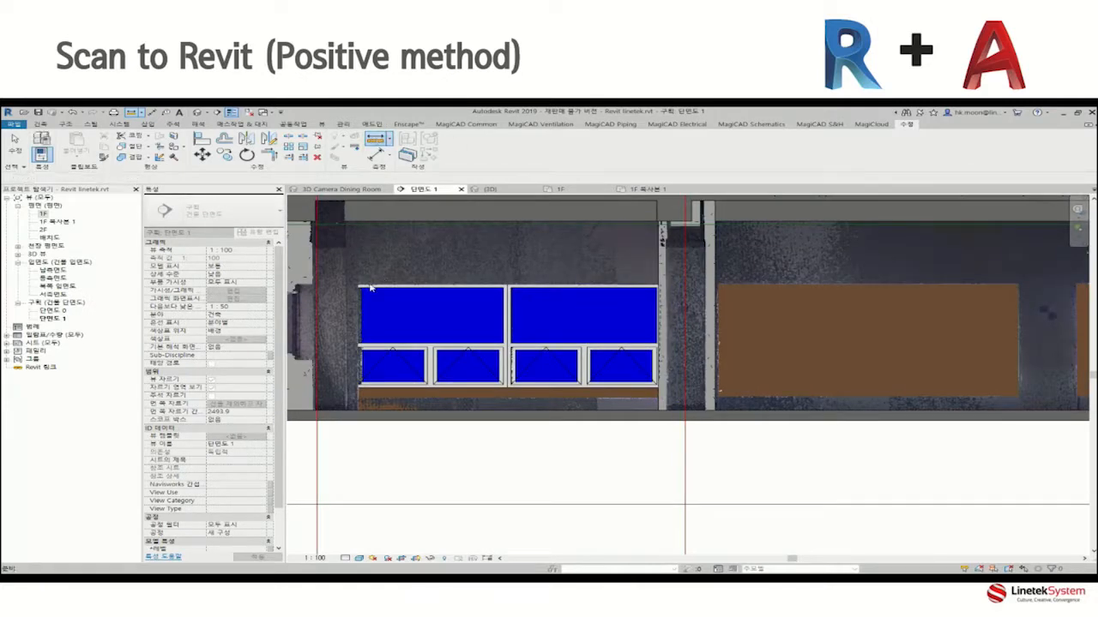
pyautogui.click(658, 285)
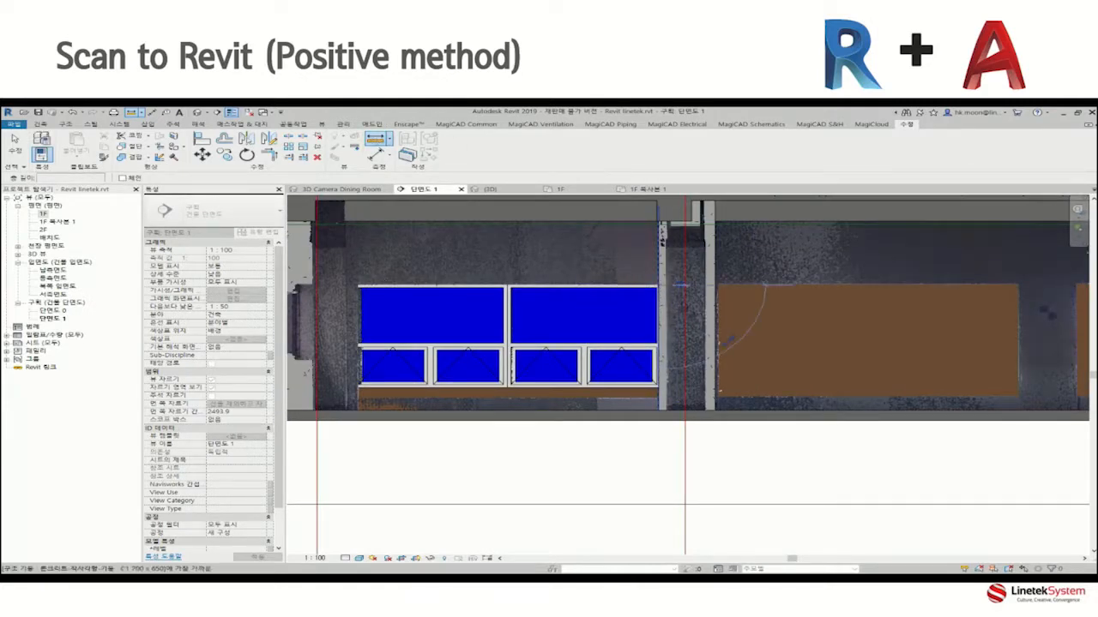
pyautogui.click(353, 284)
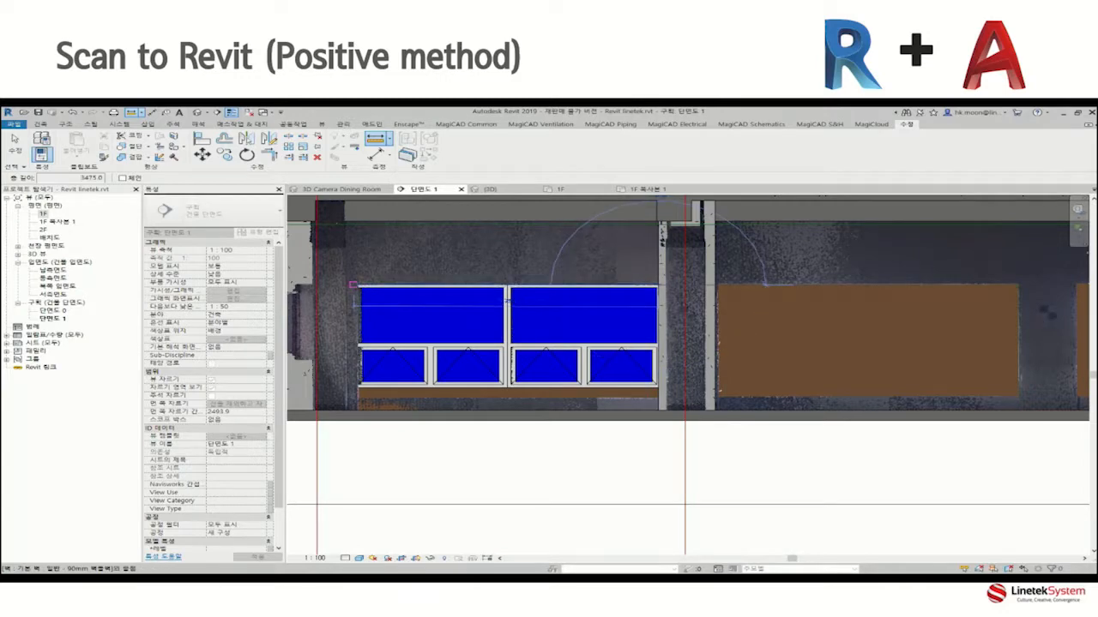
pyautogui.click(352, 284)
pyautogui.press('Escape')
pyautogui.press('Escape')
# Edit the AW11 window type, setting its width and height to match the measured opening.
pyautogui.click(355, 286)
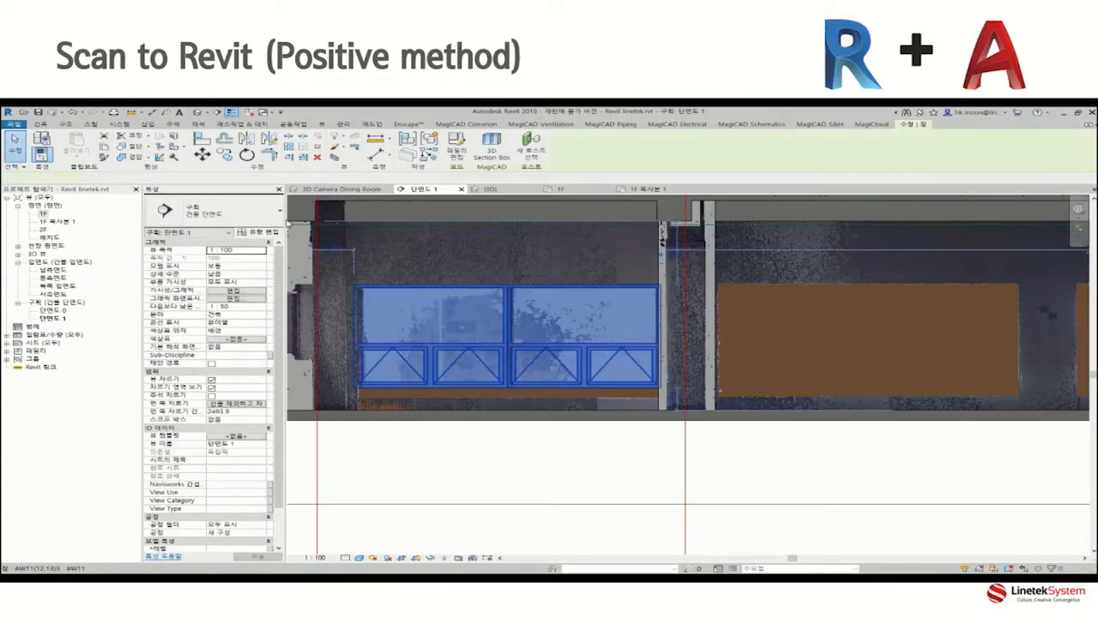
pyautogui.click(261, 233)
pyautogui.click(570, 385)
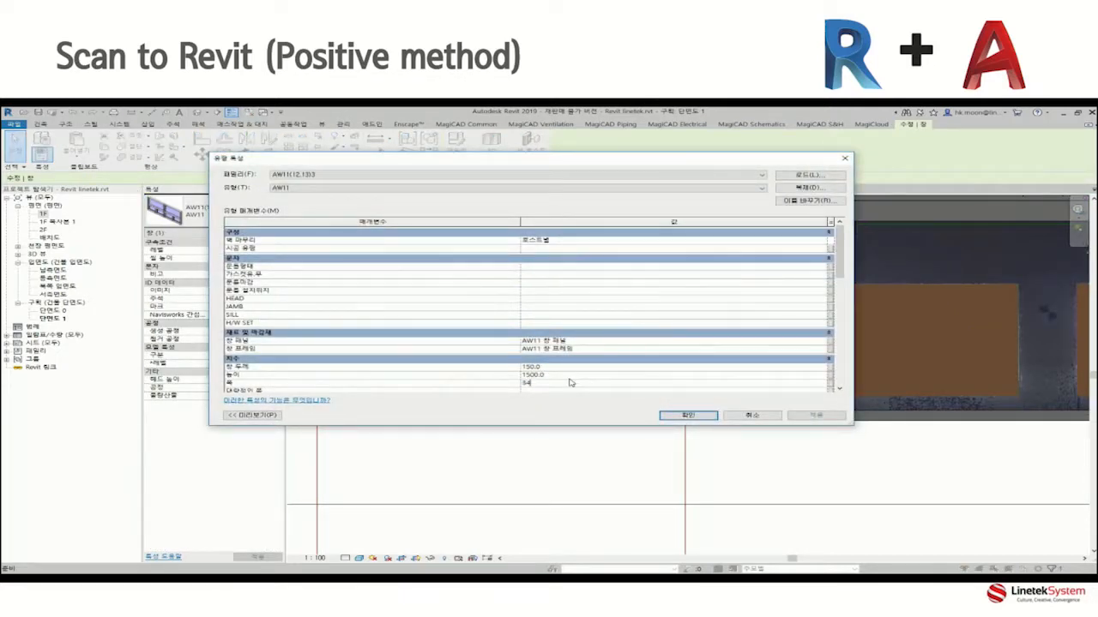
pyautogui.click(565, 376)
pyautogui.click(816, 416)
pyautogui.click(688, 416)
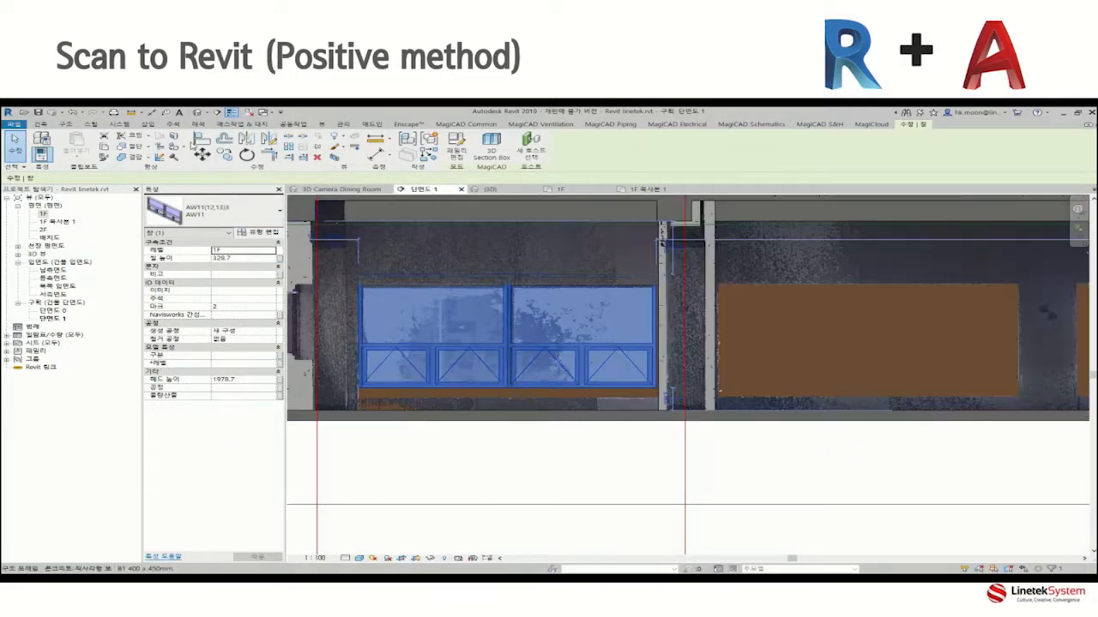
# Move the window down to a sill height of about 189 mm so it fits the scanned opening.
pyautogui.moveTo(653, 394); pyautogui.dragTo(656, 434)
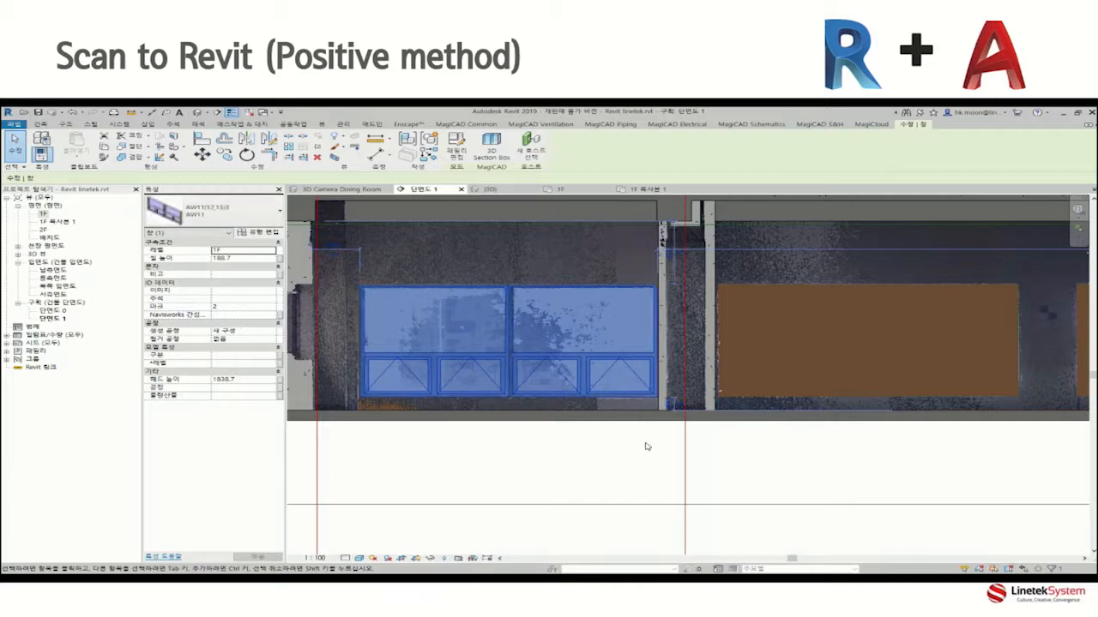
pyautogui.click(610, 458)
pyautogui.scroll(-5, 610, 458)
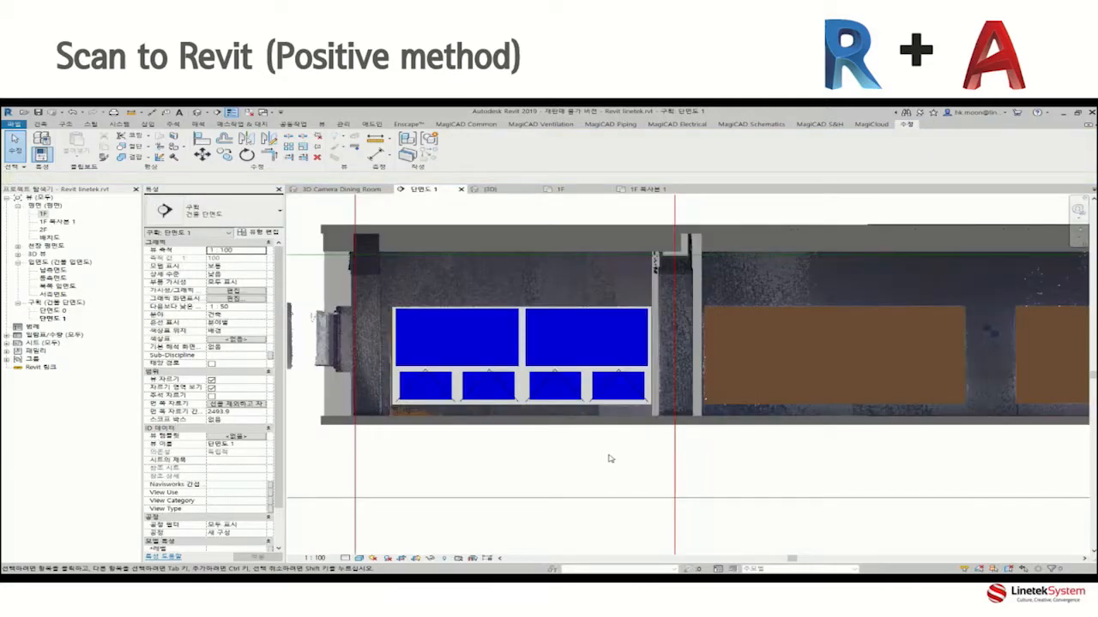
# Select the window and its surrounding columns and walls, and isolate them in a 3D selection box to check the fit.
pyautogui.moveTo(413, 301); pyautogui.dragTo(724, 533)
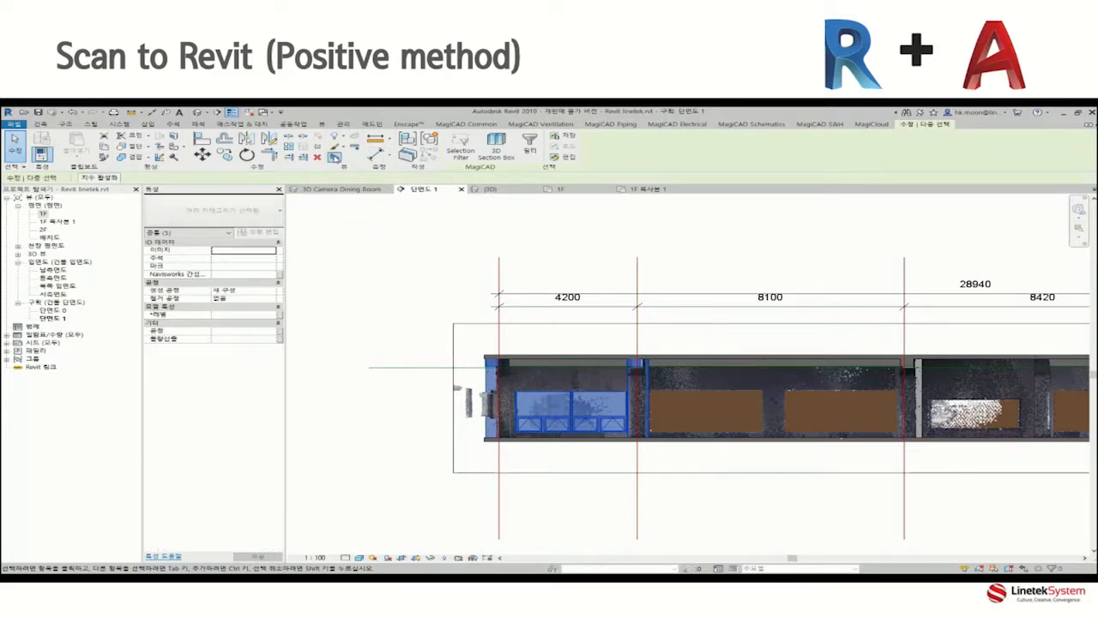
pyautogui.click(335, 157)
pyautogui.keyDown('shift'); pyautogui.moveTo(767, 492); pyautogui.dragTo(877, 518, button='middle'); pyautogui.keyUp('shift')
pyautogui.scroll(6, 728, 388)
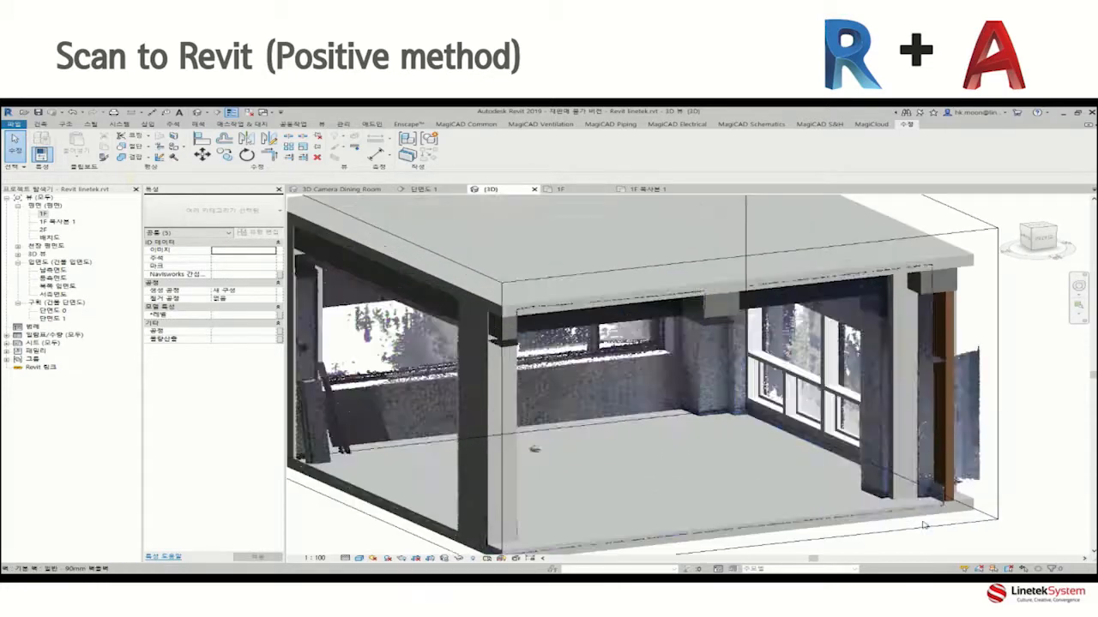
pyautogui.scroll(3, 807, 523)
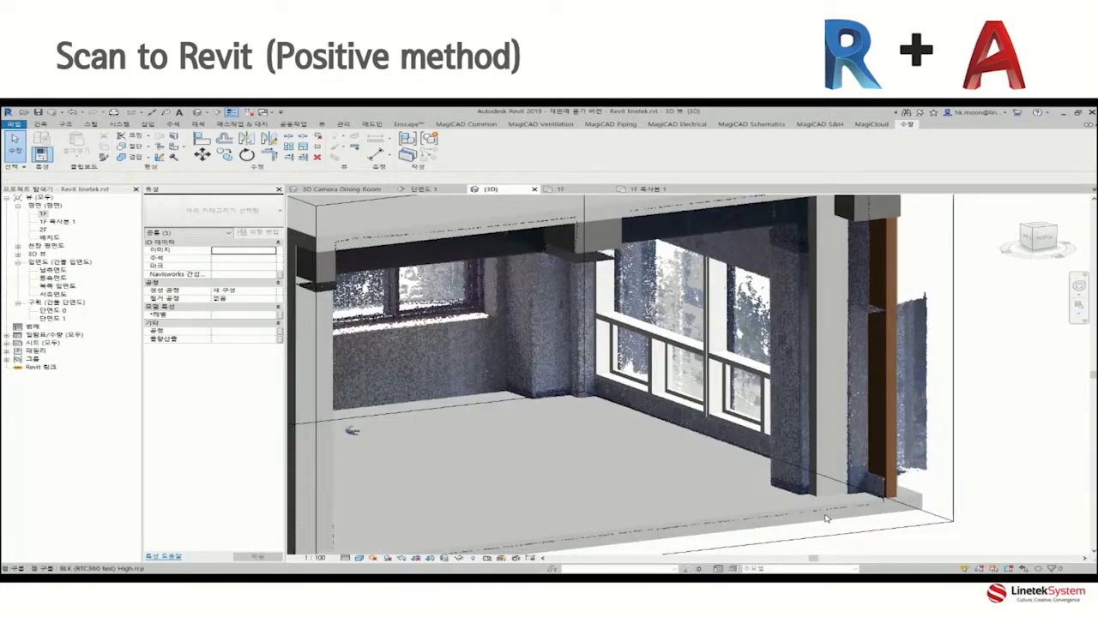
pyautogui.scroll(-4, 826, 518)
pyautogui.click(993, 532)
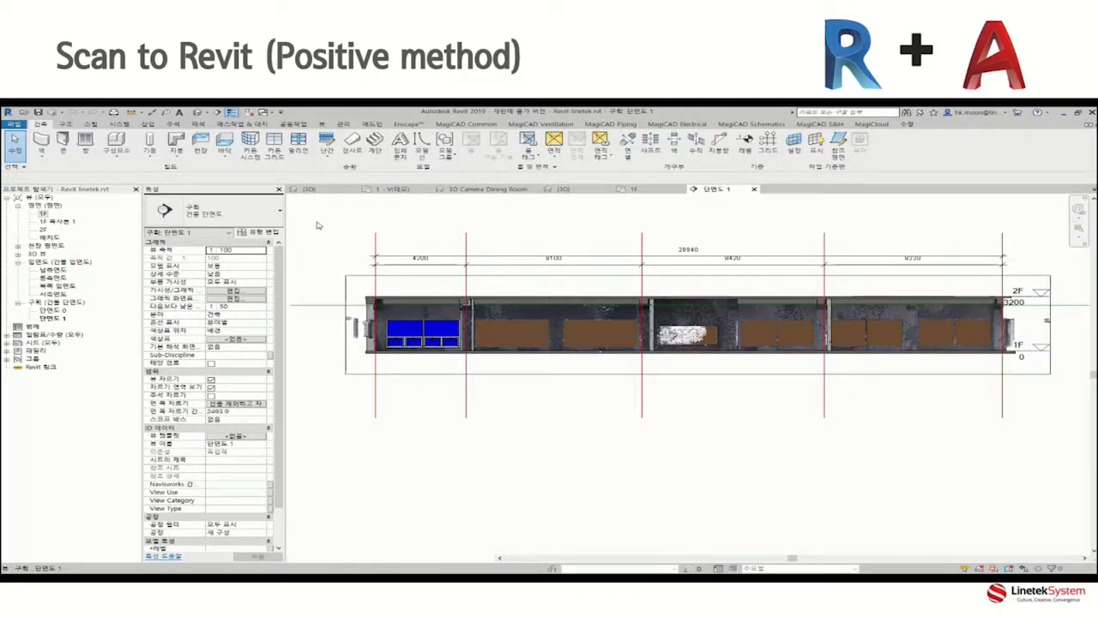
# Export the current section view 단면도 1 as the AutoCAD 2018 DWG file "Revit linetek - 구획 - 단면도 1".
pyautogui.click(11, 125)
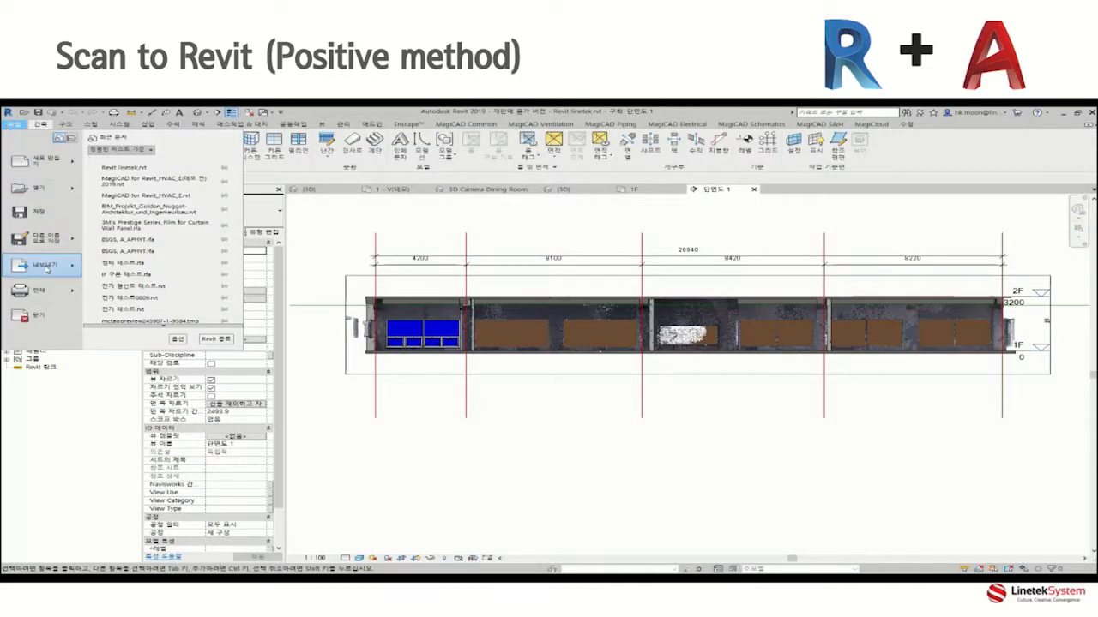
pyautogui.moveTo(39, 264)
pyautogui.moveTo(145, 166)
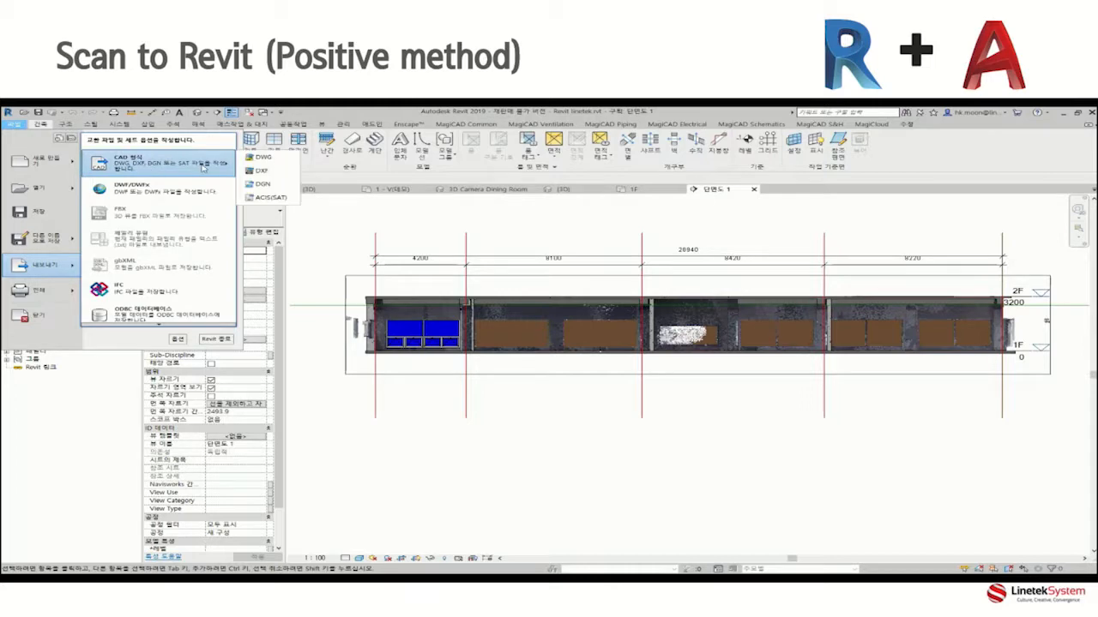
pyautogui.click(260, 157)
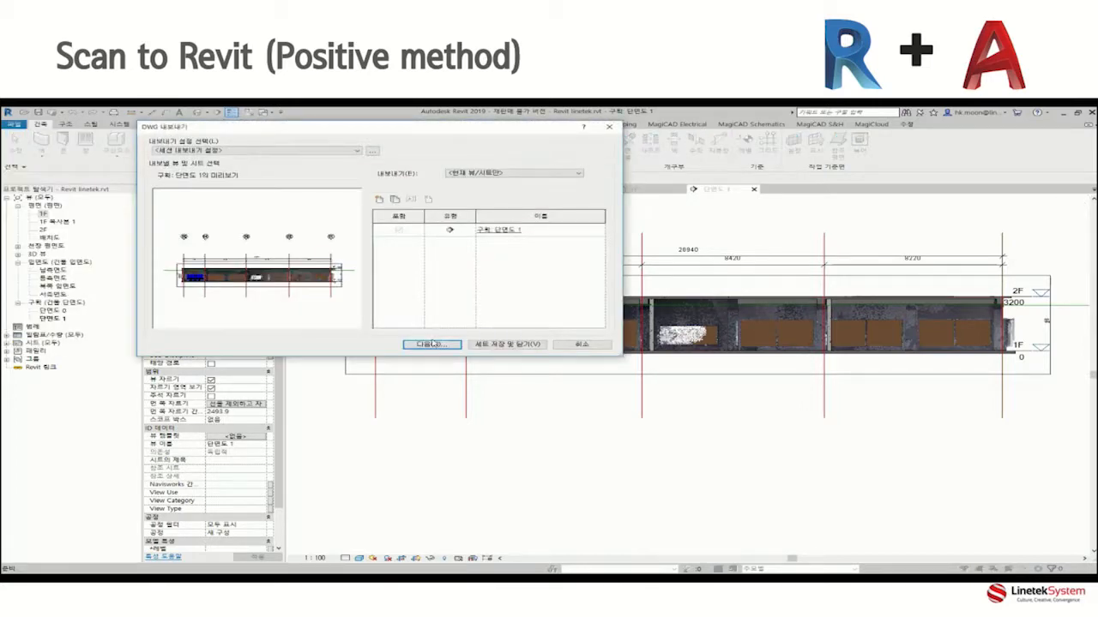
pyautogui.click(429, 345)
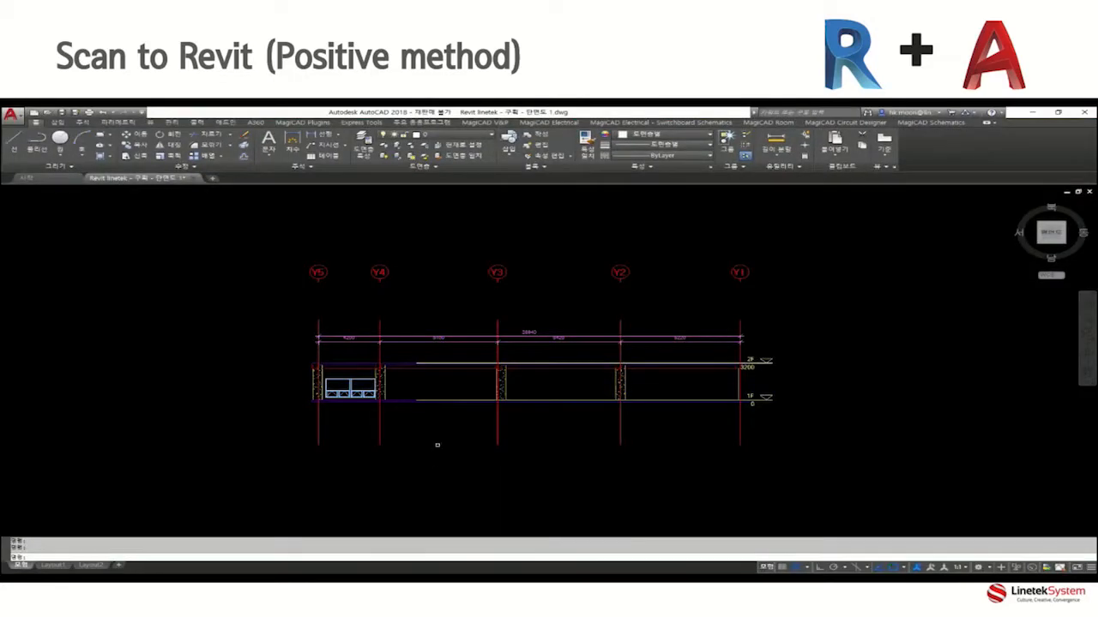
# Switch to AutoCAD and examine the window, grids and dimensions in the exported section drawing.
pyautogui.scroll(3, 401, 397)
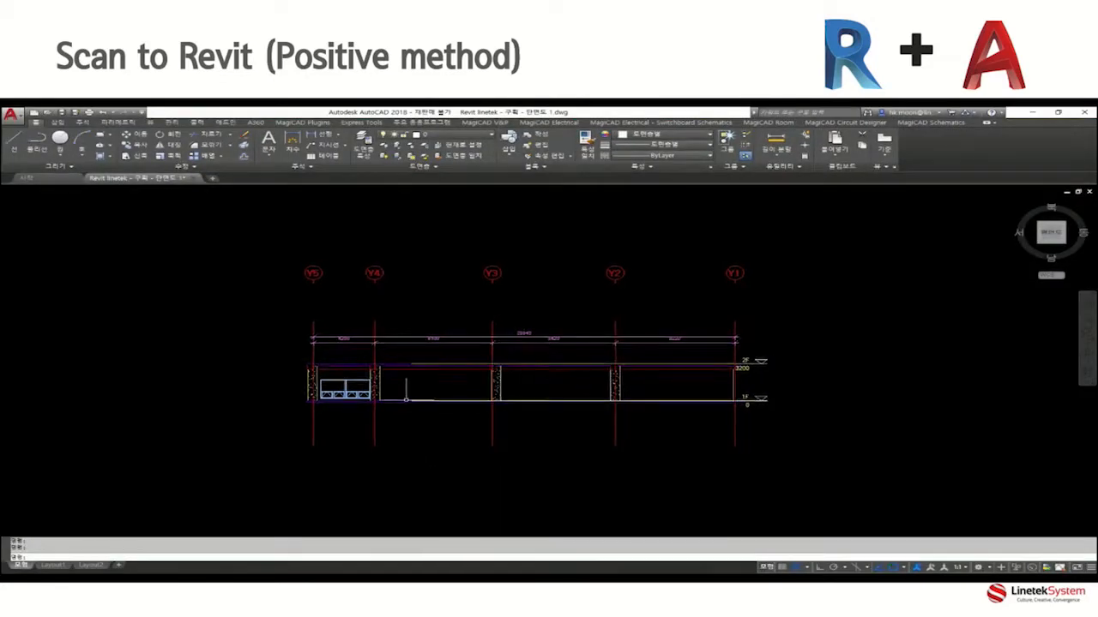
pyautogui.moveTo(401, 397); pyautogui.dragTo(389, 413, button='middle')
pyautogui.scroll(4, 275, 379)
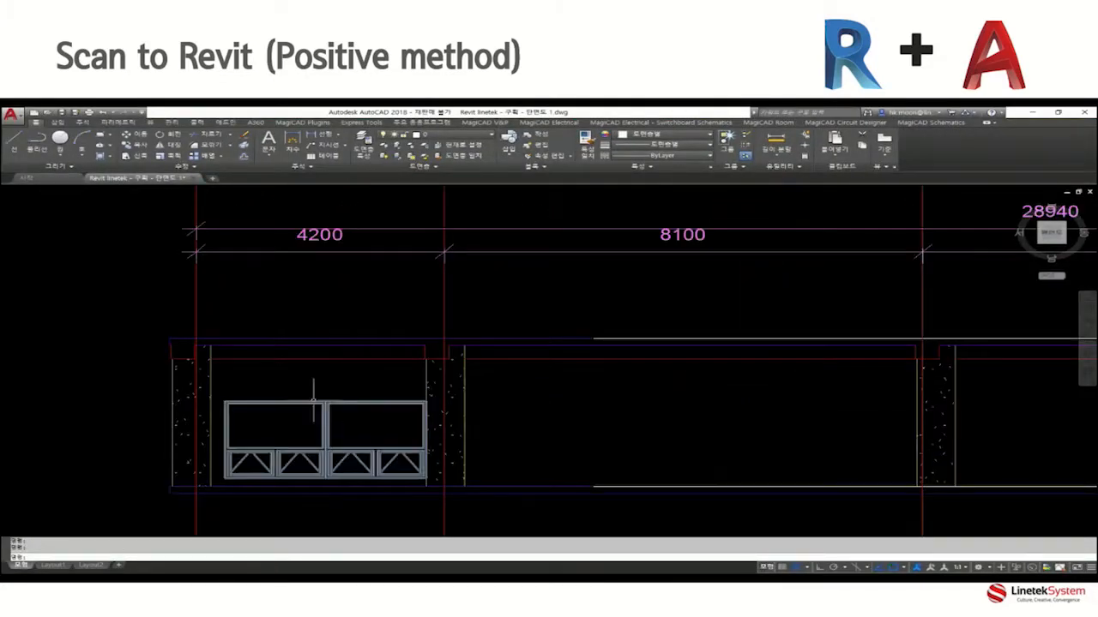
pyautogui.scroll(-4, 463, 412)
pyautogui.moveTo(478, 412); pyautogui.dragTo(451, 409, button='middle')
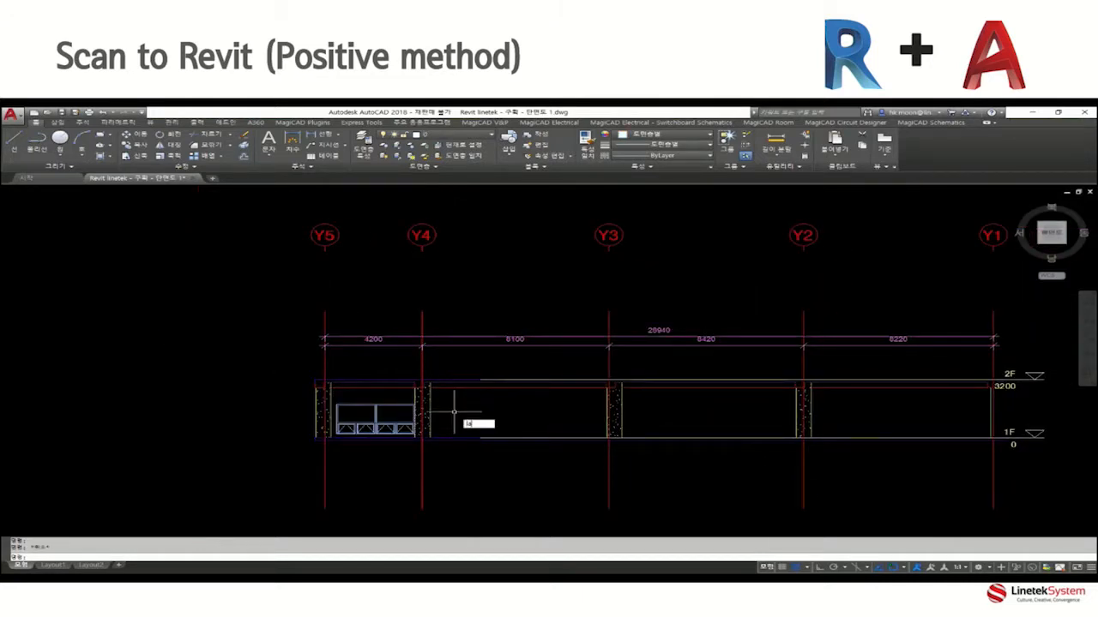
# Review the exported drawing's layers in the layer manager, widening the name column to read them in full.
pyautogui.press('Return')
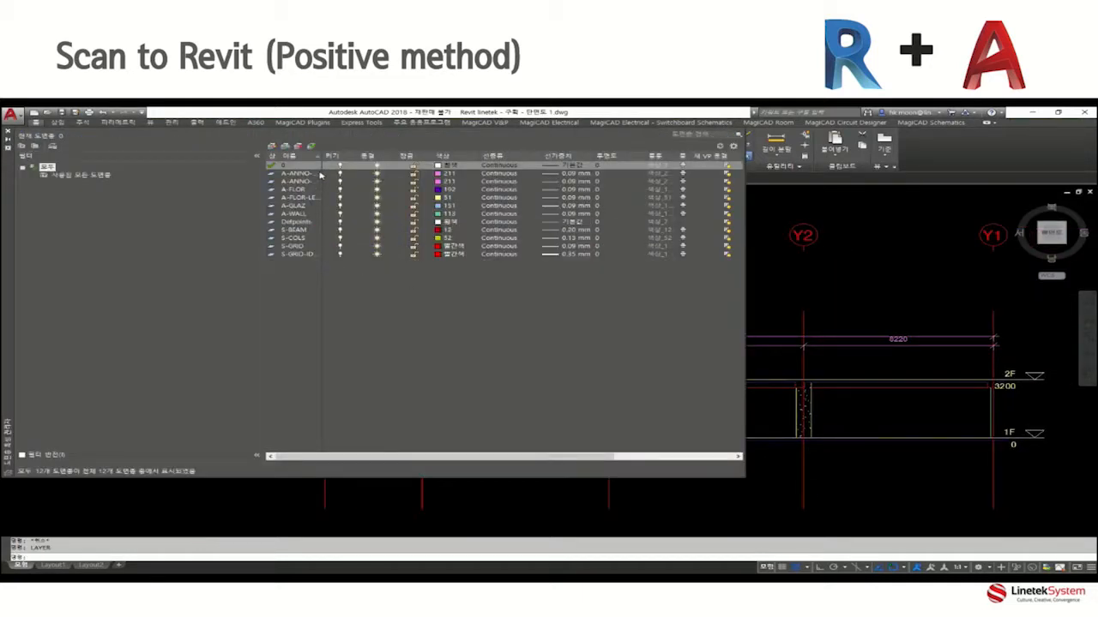
pyautogui.moveTo(324, 158); pyautogui.dragTo(379, 167)
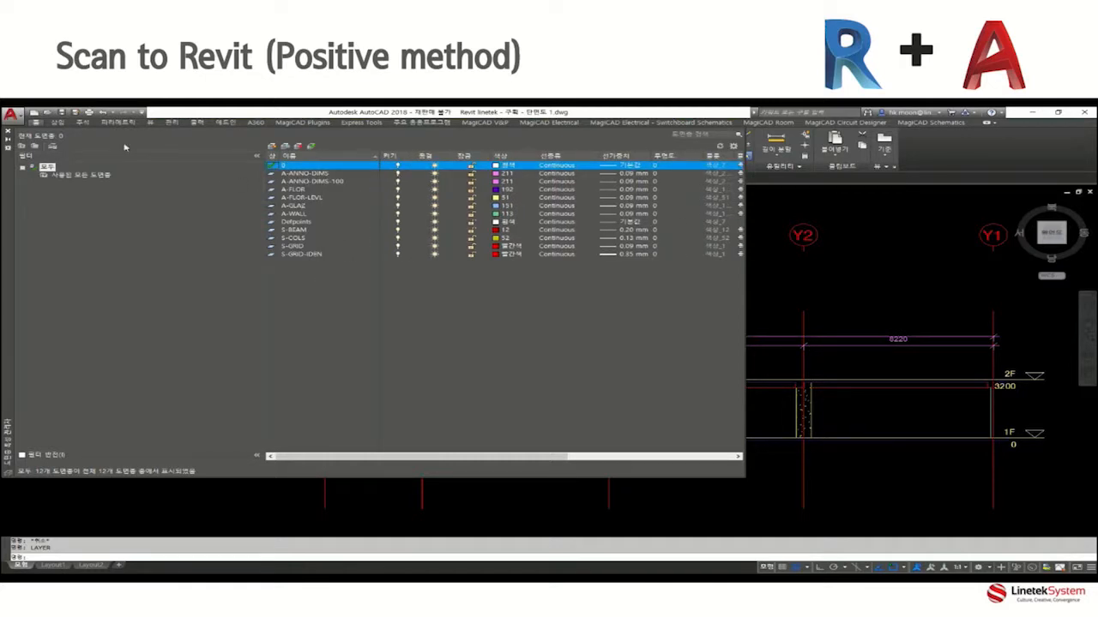
pyautogui.click(9, 132)
pyautogui.moveTo(576, 418)
pyautogui.mouseDown(button='middle')
pyautogui.moveTo(531, 407)
pyautogui.moveTo(531, 396)
pyautogui.mouseUp(button='middle')
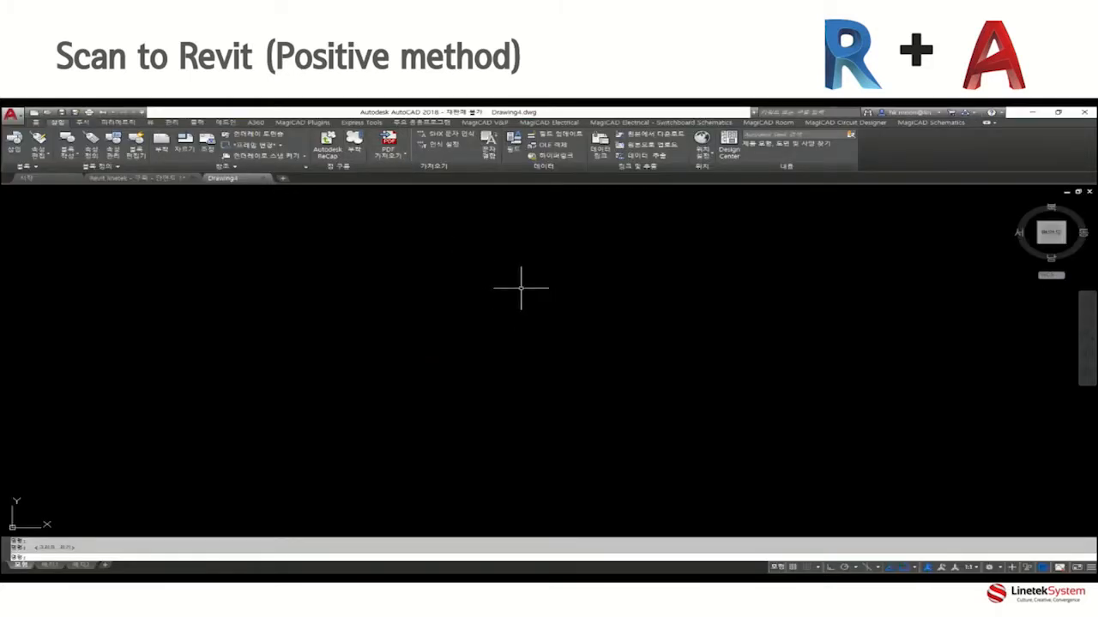
# Attach the point cloud project BLK (RTC360 test) High.rcp to the blank drawing at scale 1 and rotation 0, zoomed to the cloud.
pyautogui.click(356, 153)
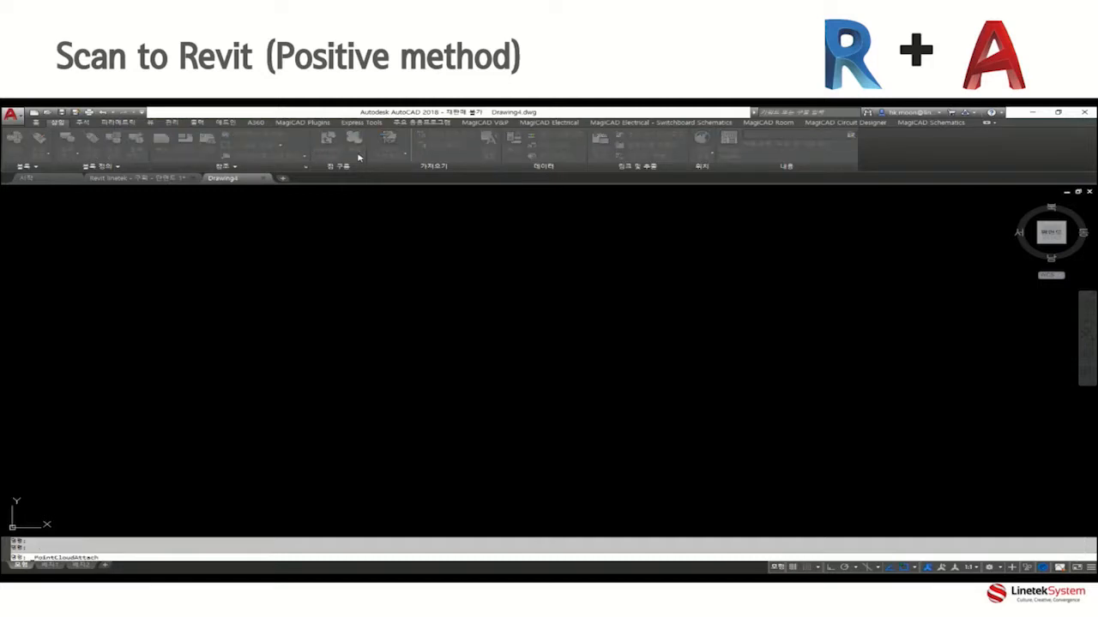
pyautogui.click(386, 251)
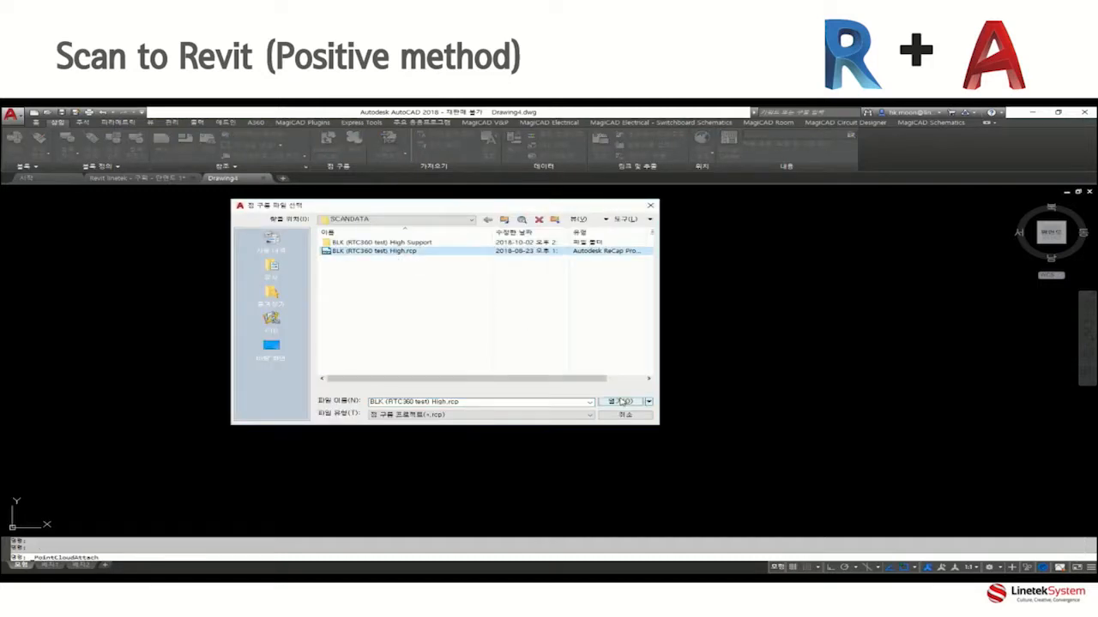
pyautogui.click(621, 402)
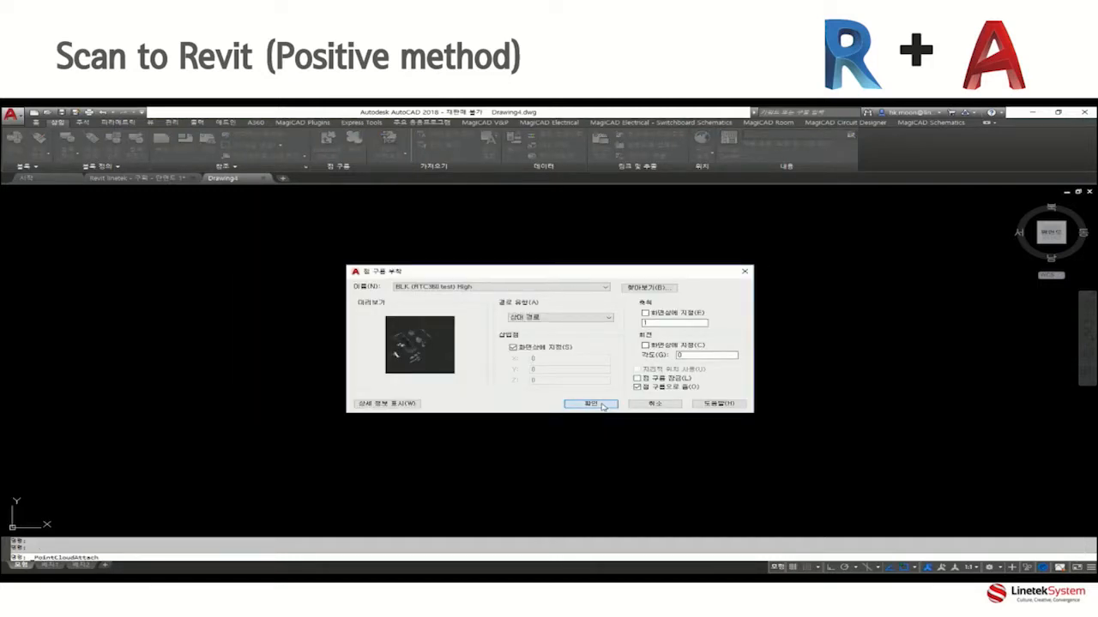
pyautogui.click(602, 404)
pyautogui.click(626, 406)
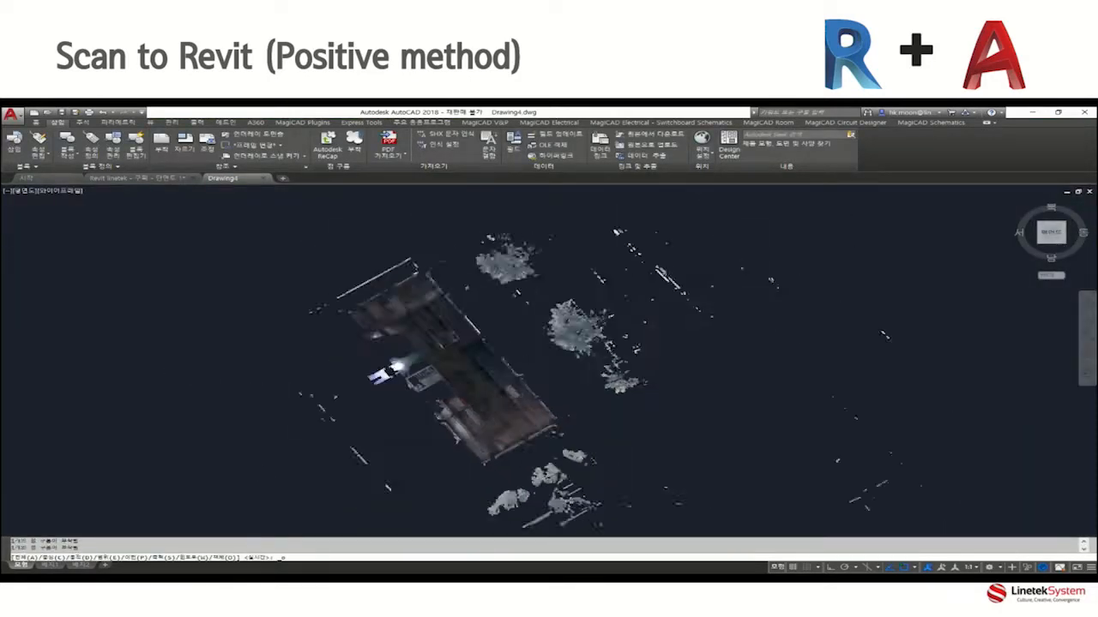
# Create a section plane with top orientation through the attached point cloud.
pyautogui.keyDown('shift'); pyautogui.moveTo(517, 450); pyautogui.dragTo(539, 382, button='middle'); pyautogui.keyUp('shift')
pyautogui.scroll(10, 539, 382)
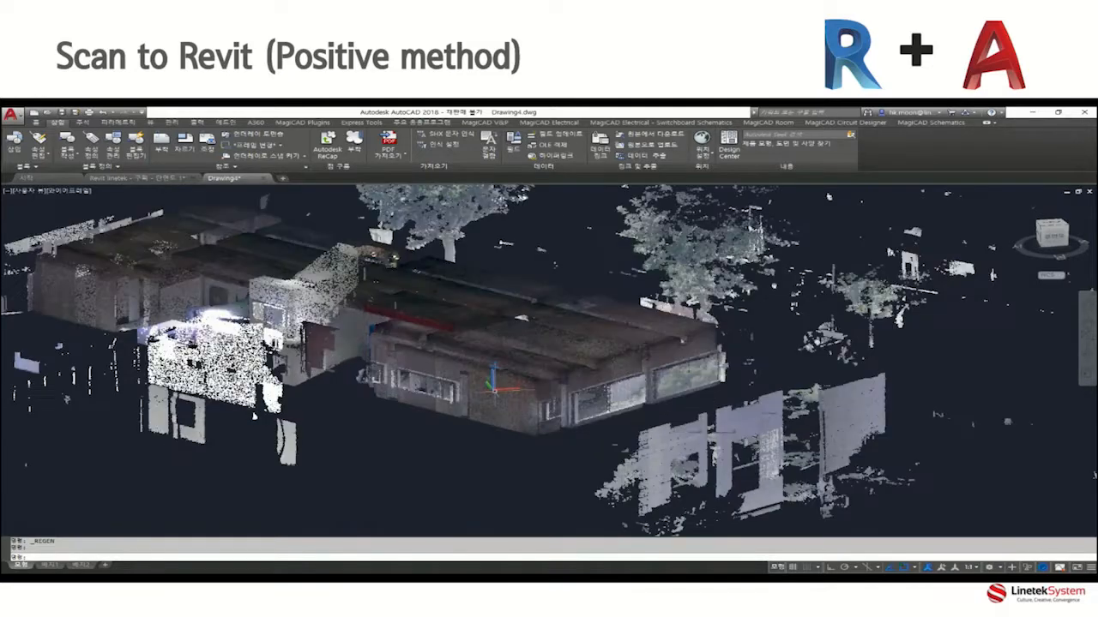
pyautogui.scroll(-7, 394, 396)
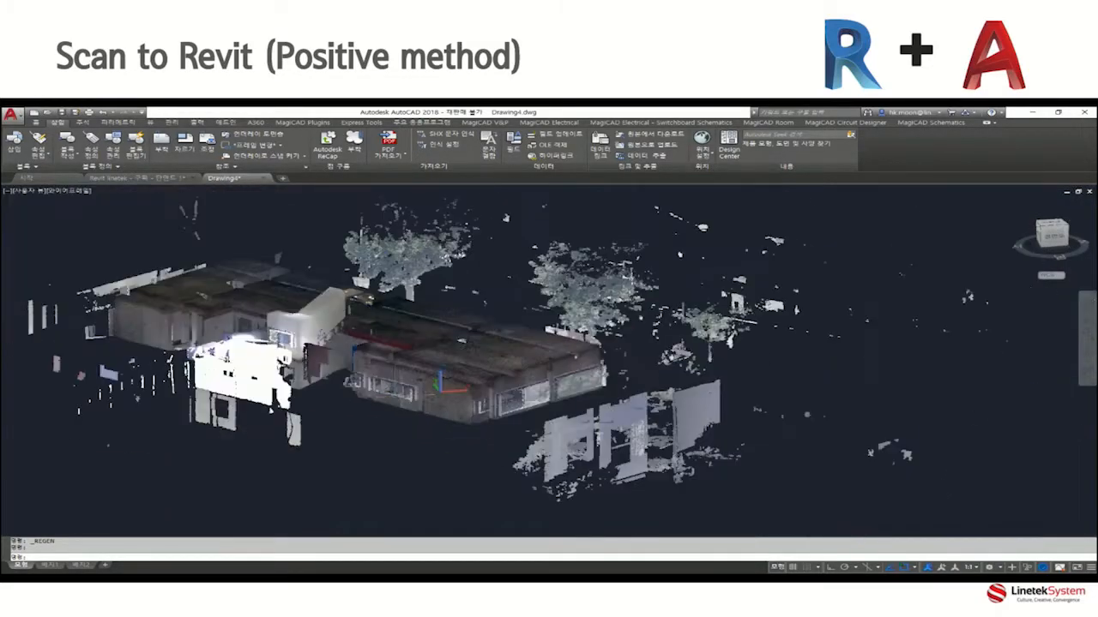
pyautogui.moveTo(365, 410); pyautogui.dragTo(487, 412, button='middle')
pyautogui.scroll(-2, 471, 412)
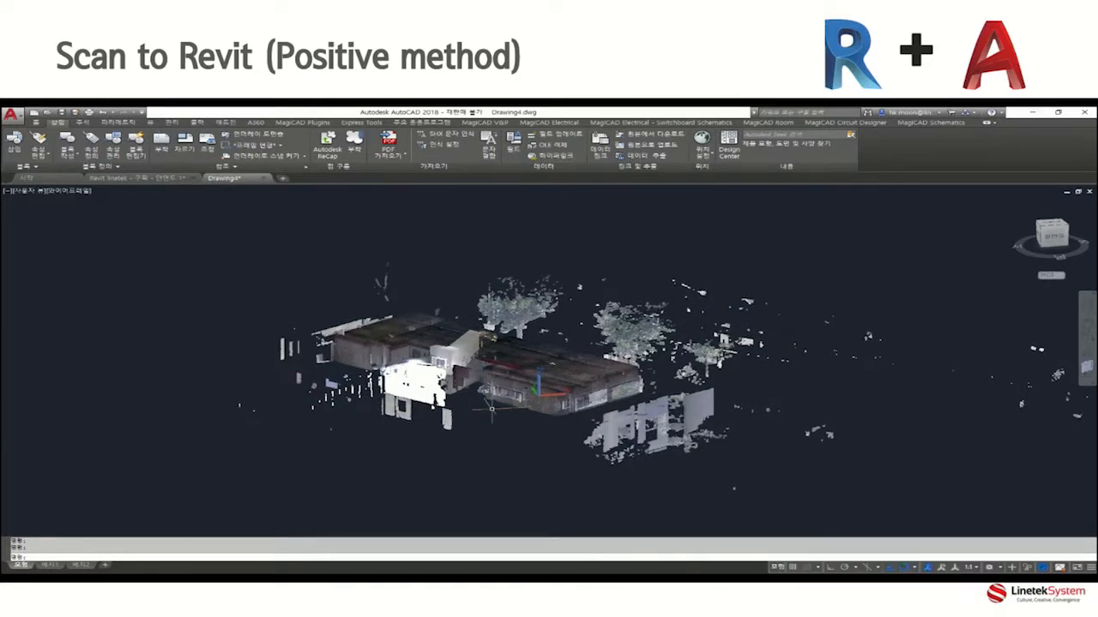
pyautogui.click(497, 400)
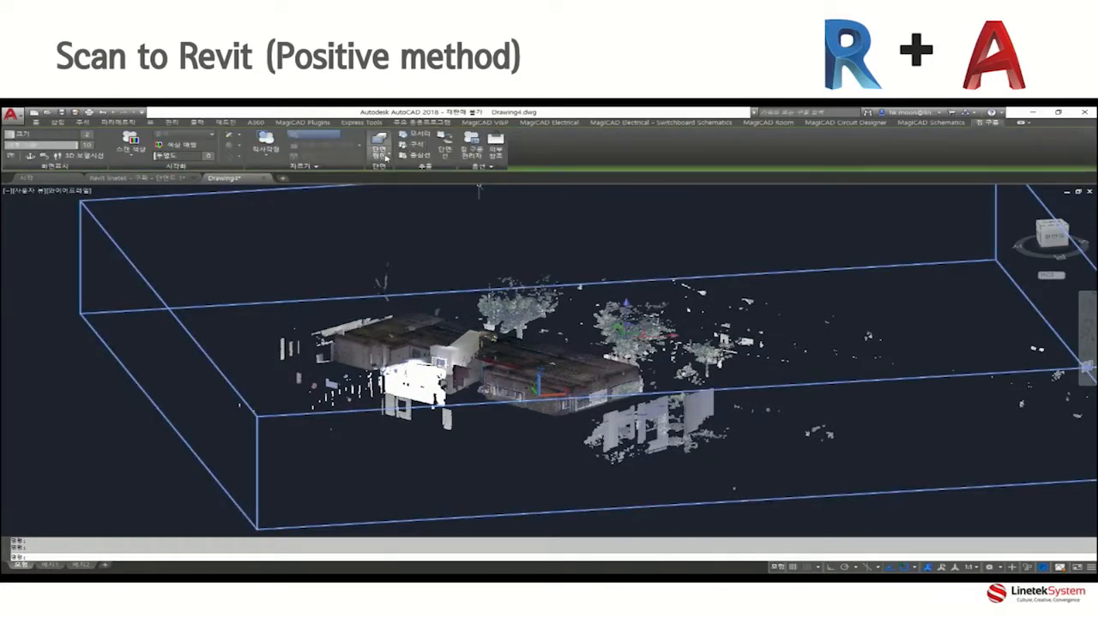
pyautogui.click(378, 152)
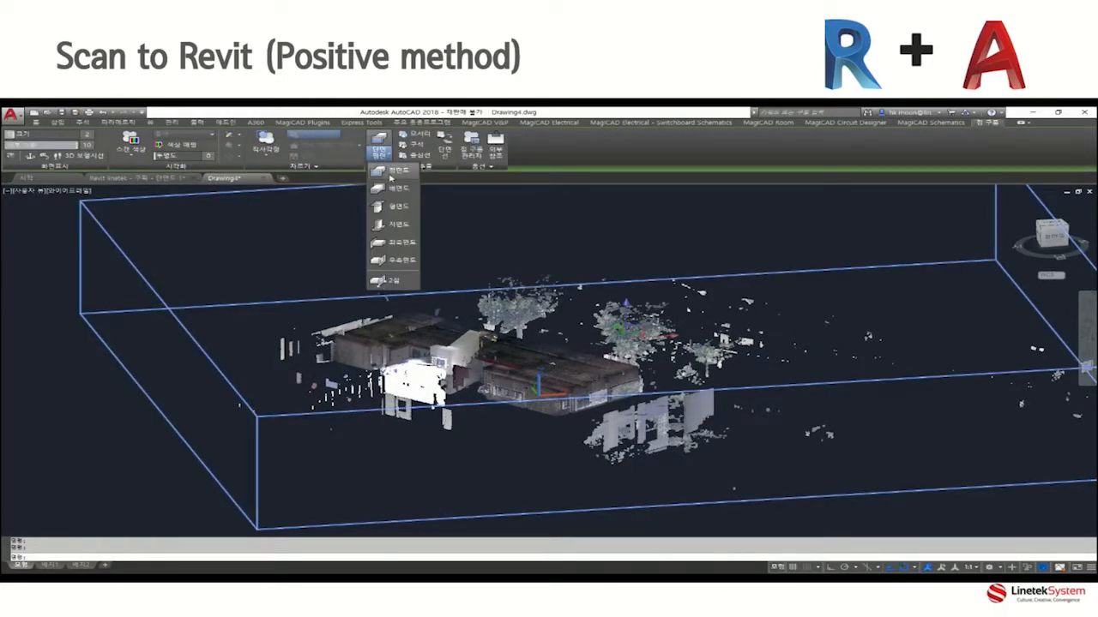
pyautogui.click(397, 214)
pyautogui.scroll(-4, 621, 386)
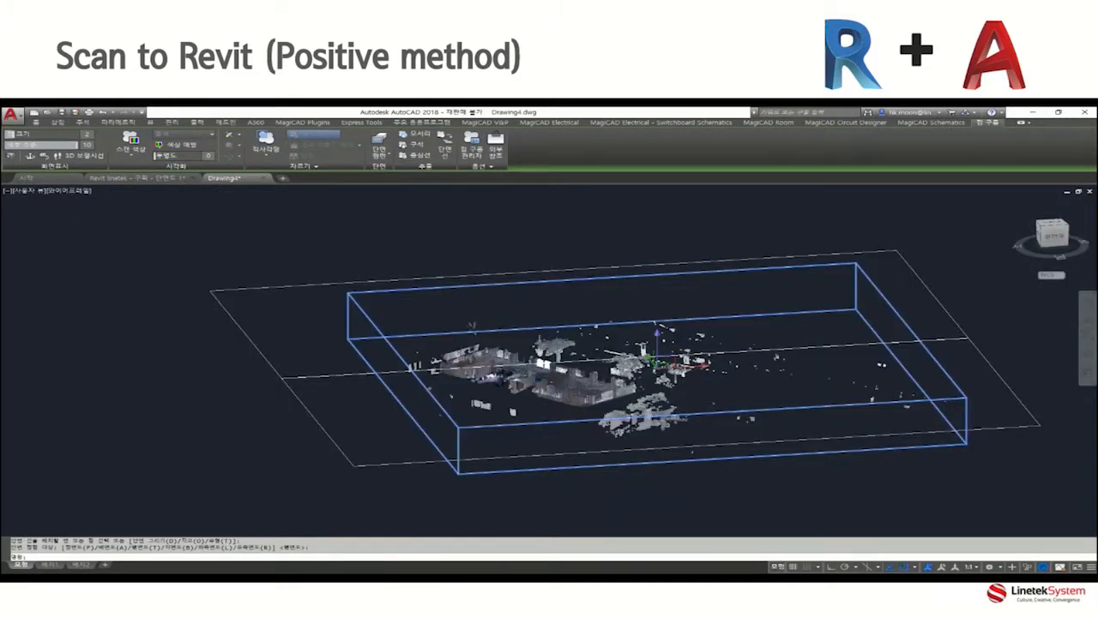
# In the front view, move the section plane down to cut the building's walls below the ceiling.
pyautogui.click(1059, 244)
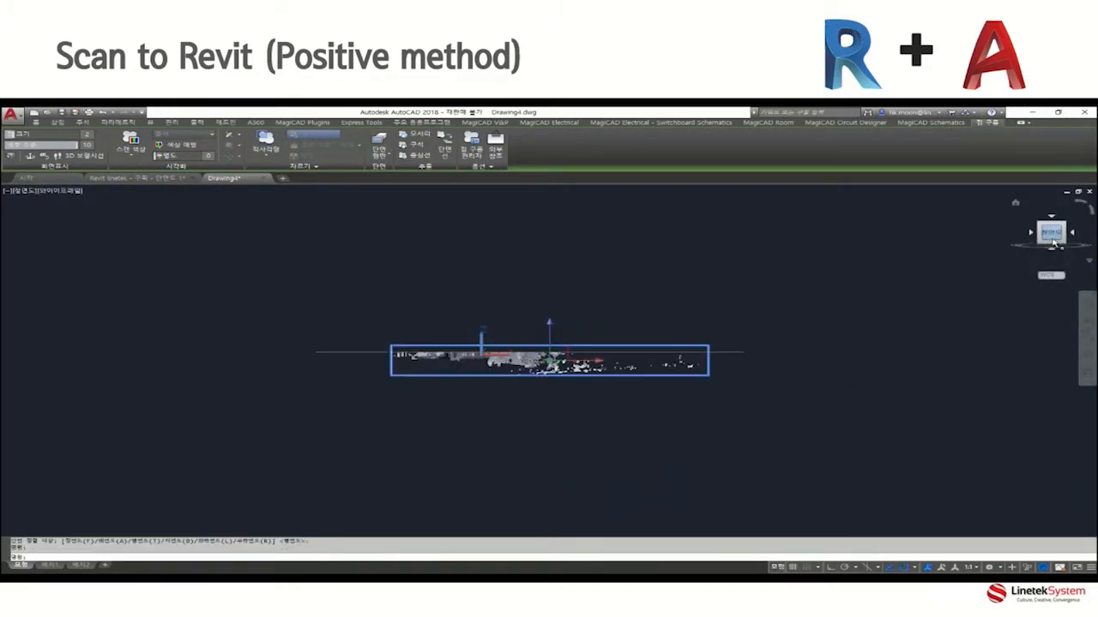
pyautogui.click(717, 353)
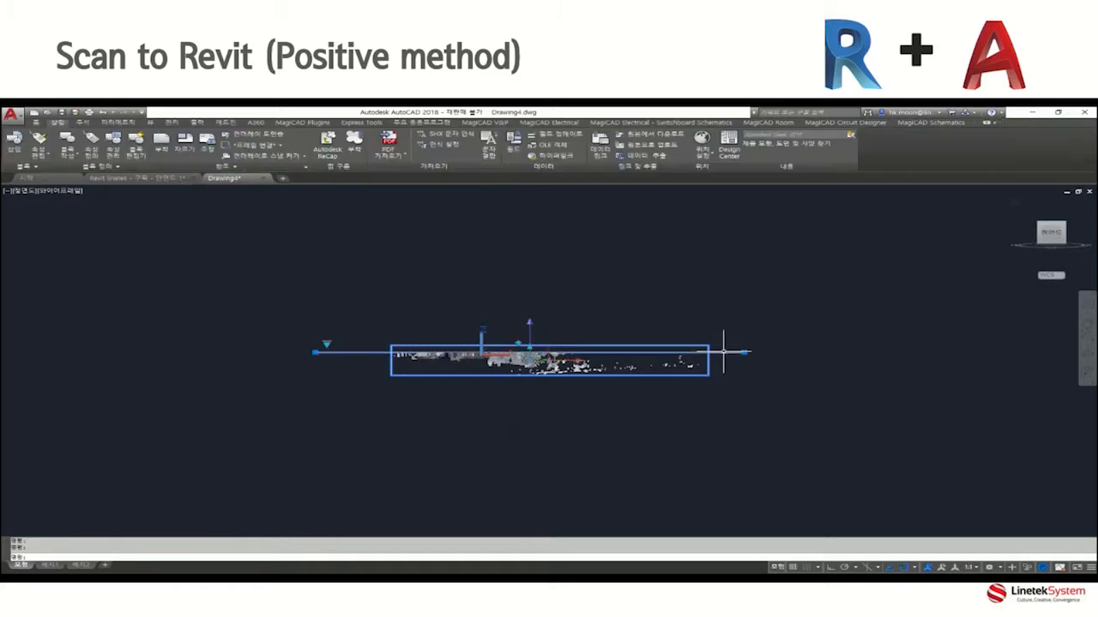
pyautogui.scroll(3, 530, 328)
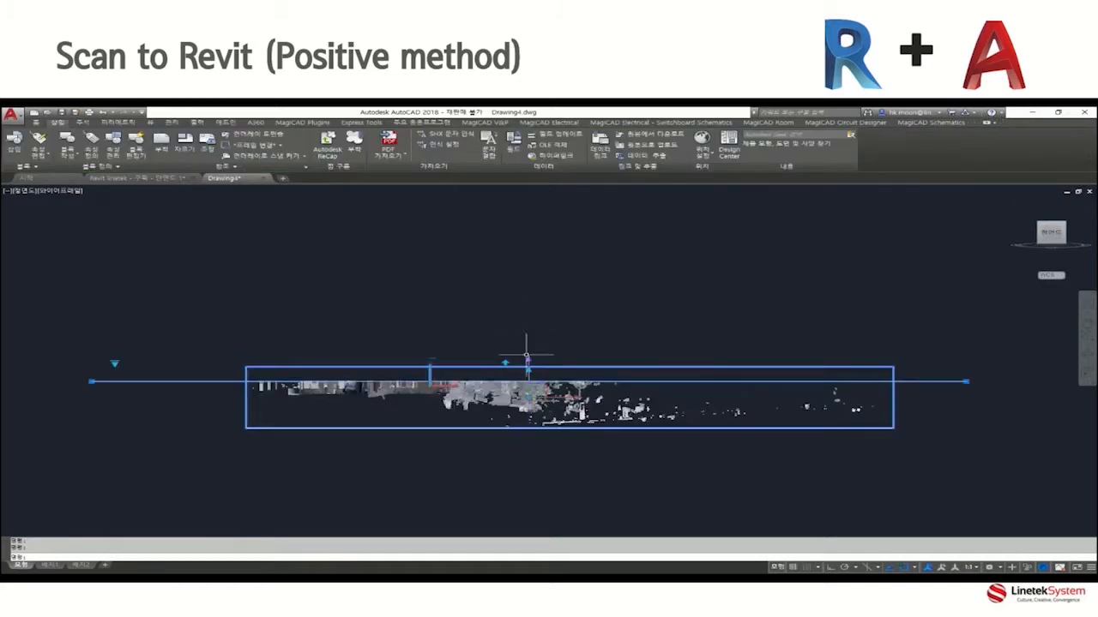
pyautogui.click(531, 363)
pyautogui.press('Escape')
pyautogui.press('Escape')
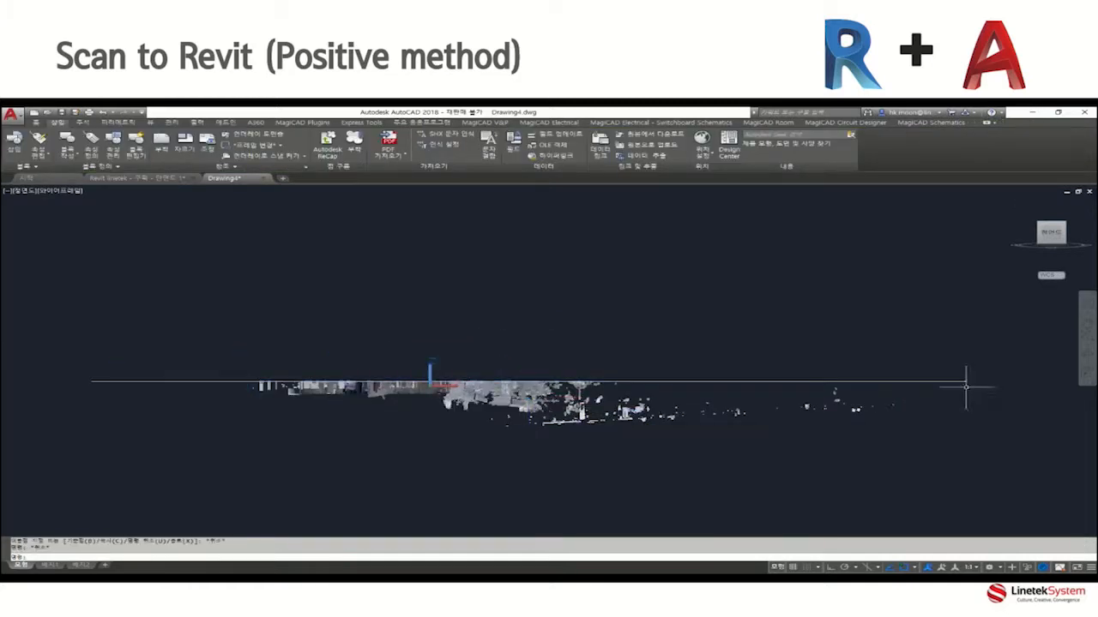
pyautogui.click(946, 382)
pyautogui.click(529, 347)
pyautogui.press('Escape')
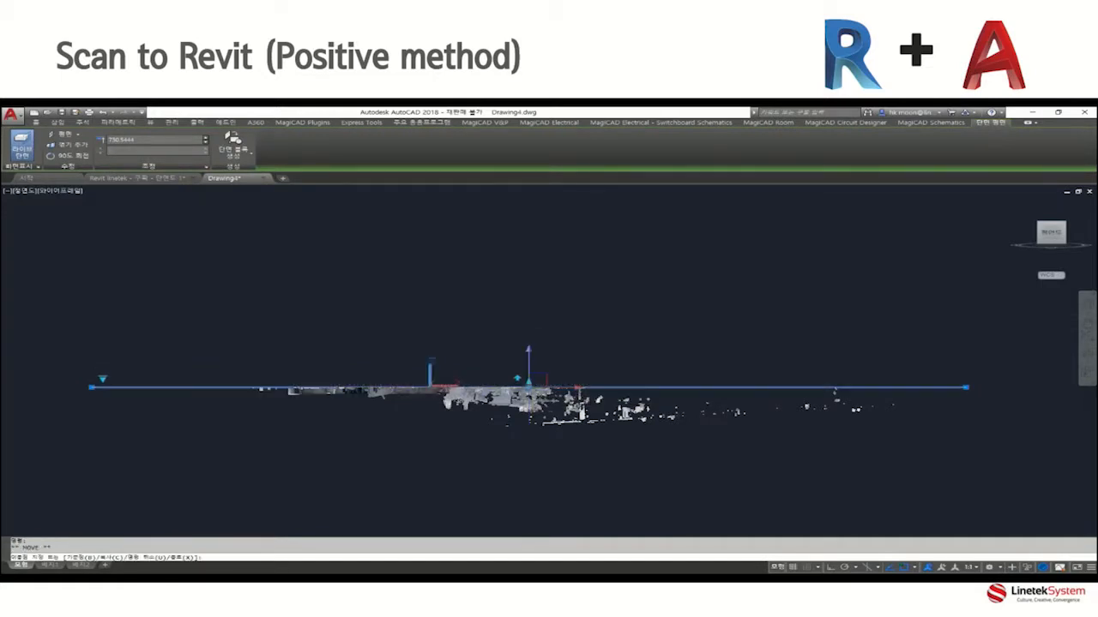
# Examine the cut building's interior in 3D, including the floor, columns and windows along the outer wall.
pyautogui.keyDown('shift'); pyautogui.moveTo(678, 355); pyautogui.dragTo(617, 435, button='middle'); pyautogui.keyUp('shift')
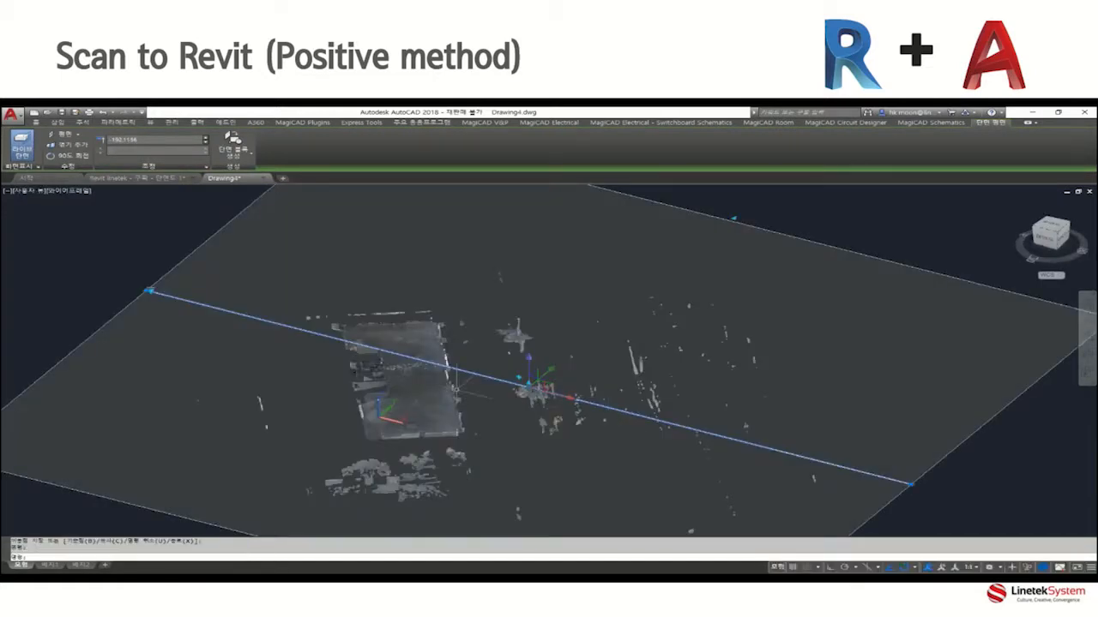
pyautogui.scroll(10, 446, 390)
pyautogui.press('Escape')
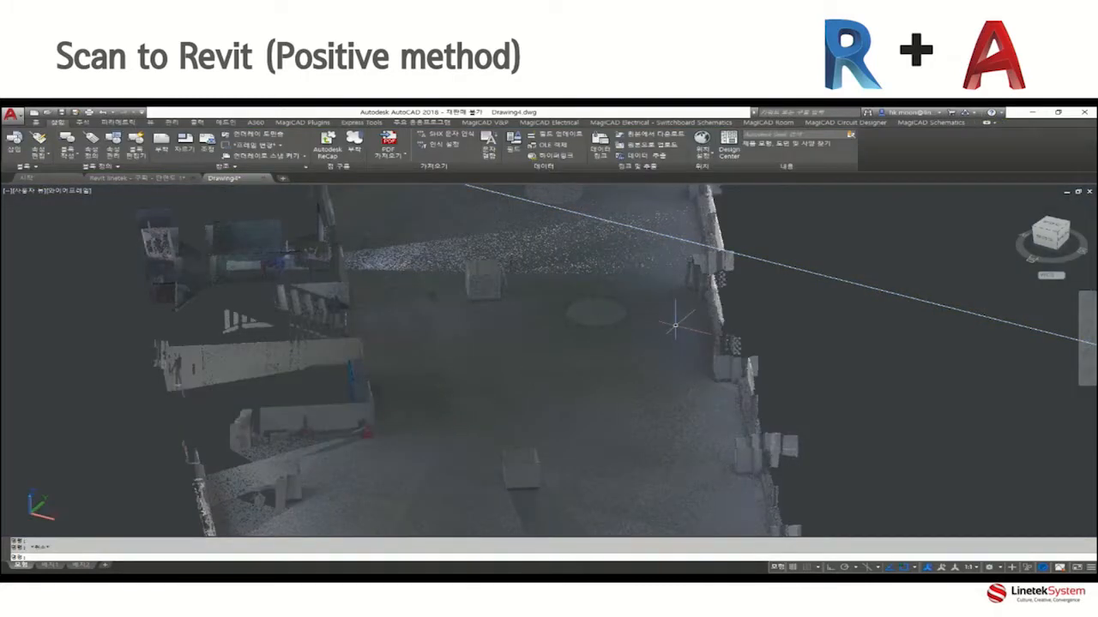
pyautogui.scroll(8, 695, 319)
pyautogui.scroll(-5, 703, 320)
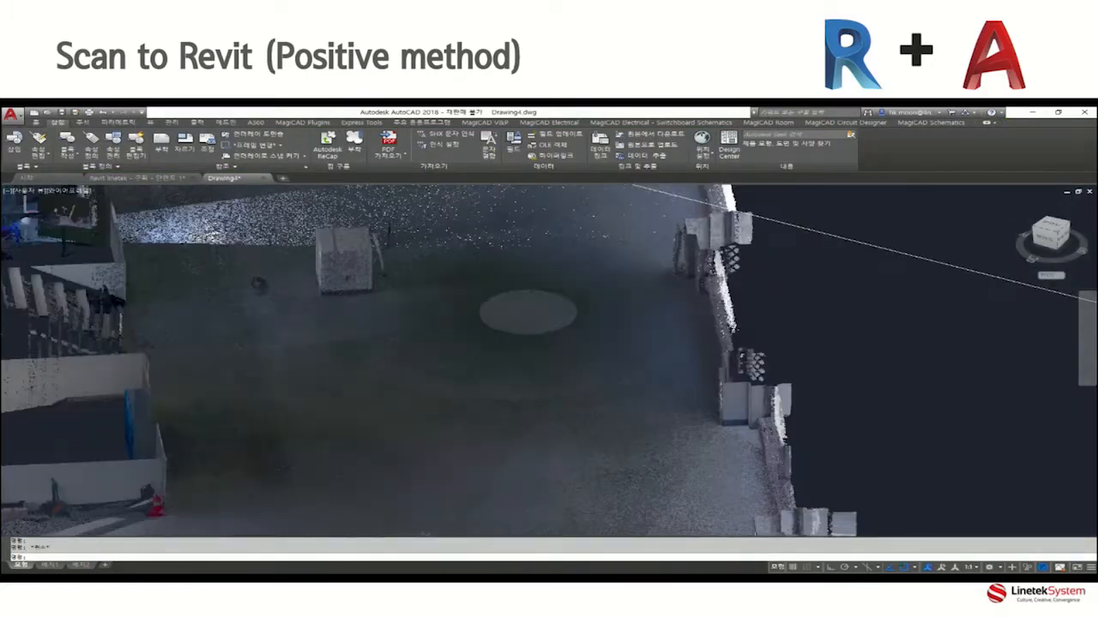
pyautogui.keyDown('shift'); pyautogui.moveTo(671, 406); pyautogui.dragTo(708, 371, button='middle'); pyautogui.keyUp('shift')
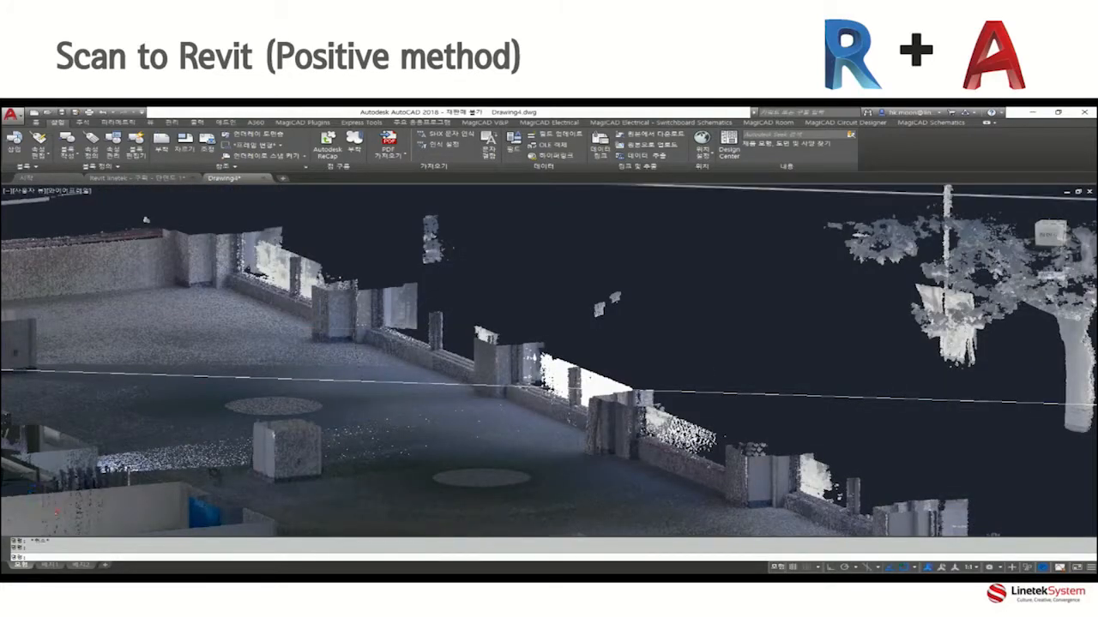
pyautogui.scroll(3, 265, 322)
pyautogui.keyDown('shift'); pyautogui.moveTo(265, 323); pyautogui.dragTo(518, 361, button='middle'); pyautogui.keyUp('shift')
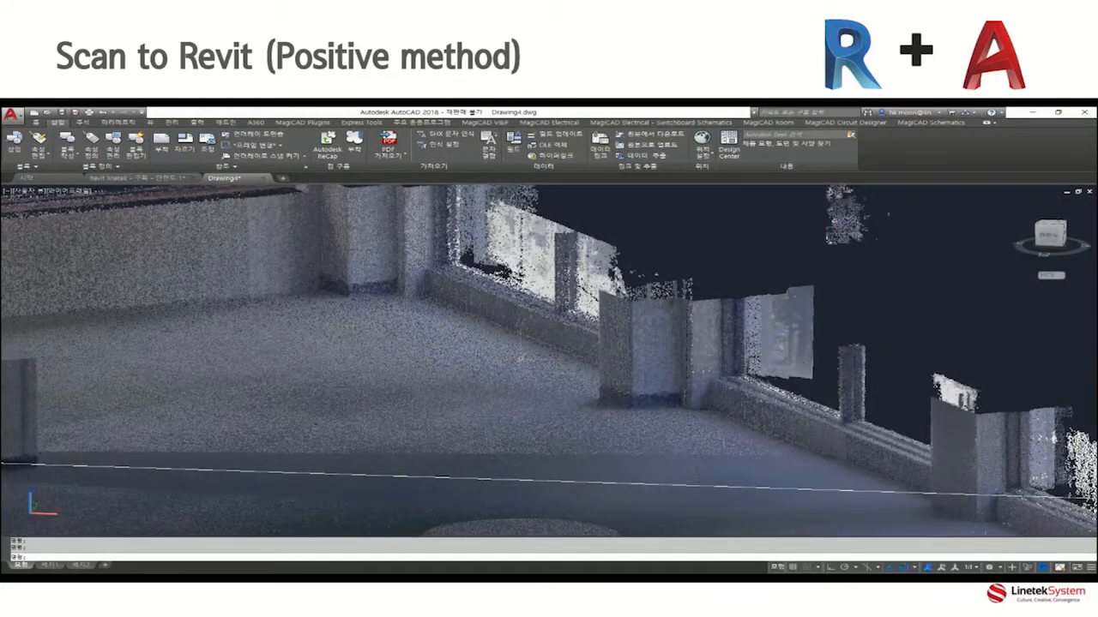
pyautogui.scroll(-3, 520, 356)
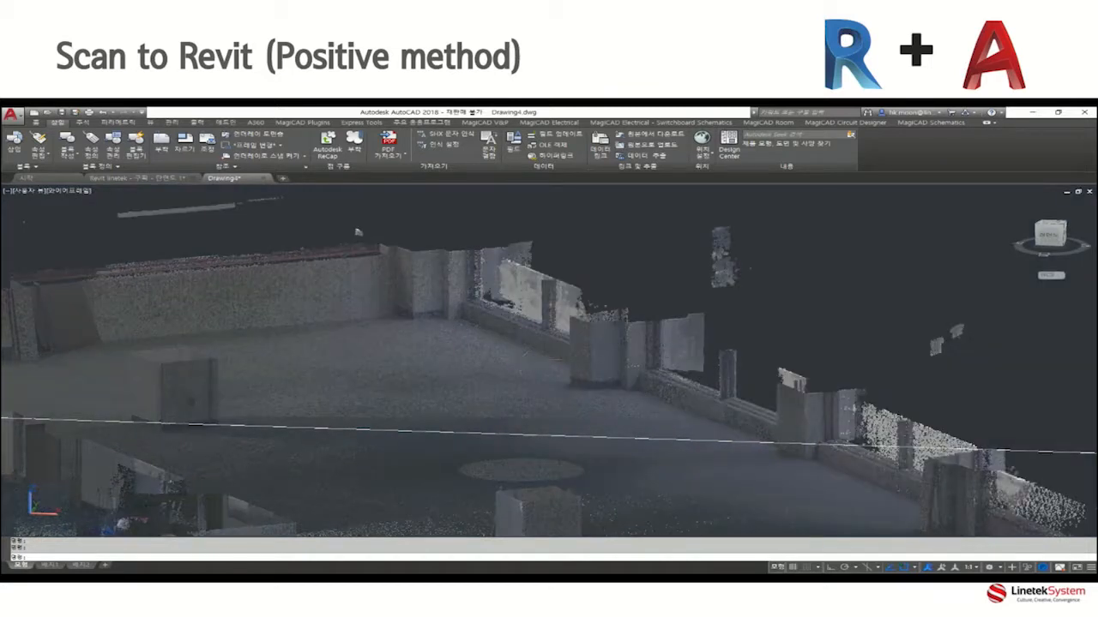
# Measure the distance between two neighbouring wall columns and the width of one column along its base in the cloud.
pyautogui.press('Return')
pyautogui.click(459, 317)
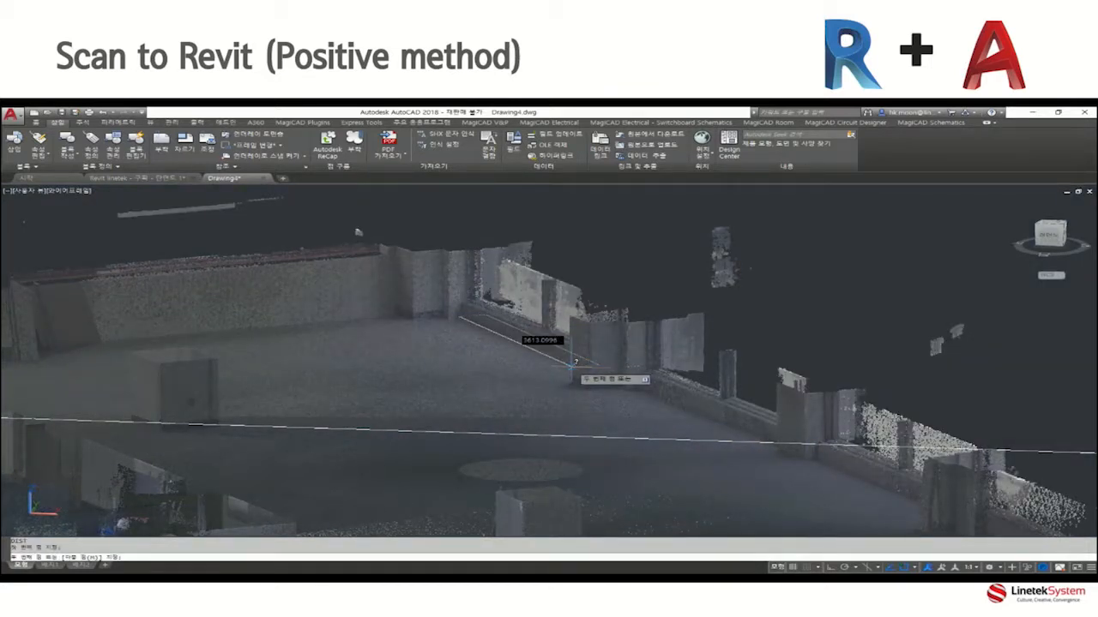
pyautogui.scroll(2, 573, 365)
pyautogui.click(594, 386)
pyautogui.press('Return')
pyautogui.click(594, 395)
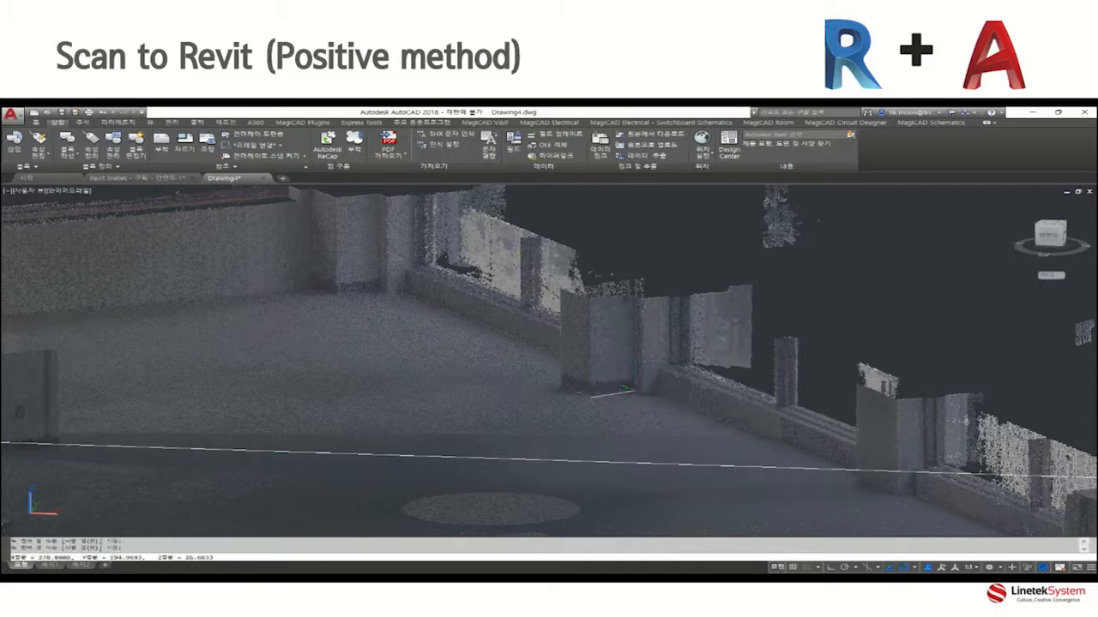
pyautogui.click(626, 391)
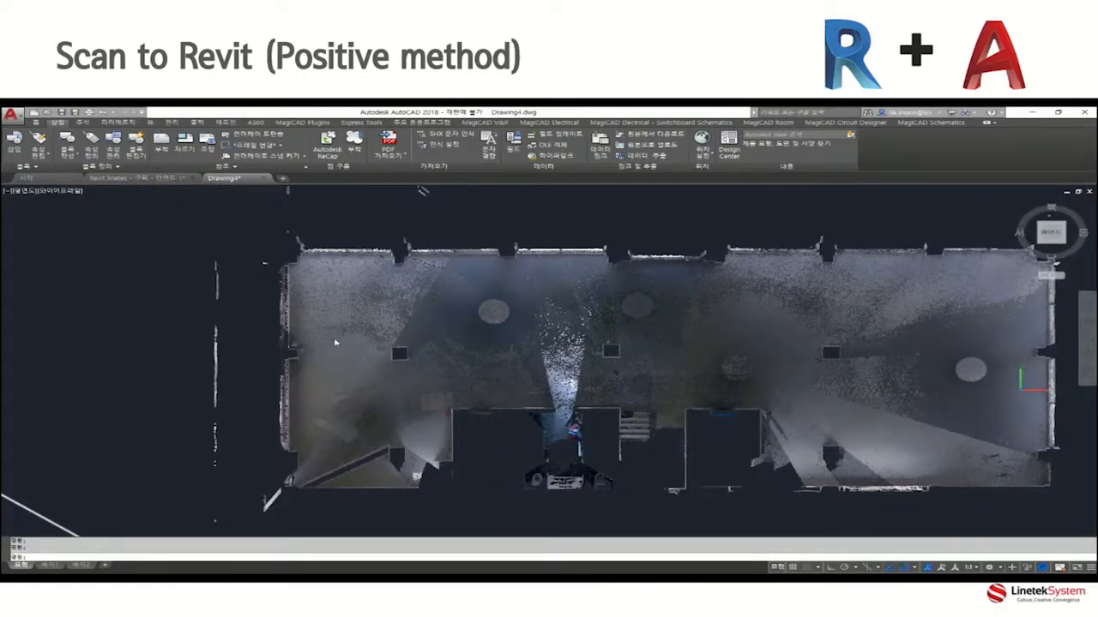
# In the top view, trace the stepped outline of the corner column up to the window wall with orthogonal lines.
pyautogui.scroll(6, 302, 272)
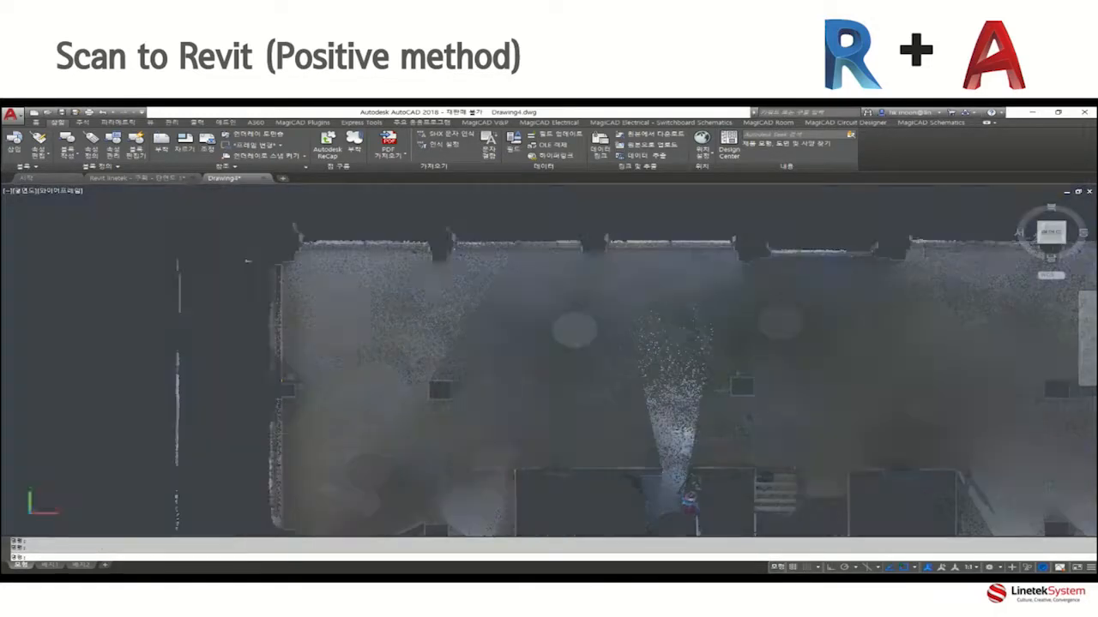
pyautogui.scroll(4, 290, 266)
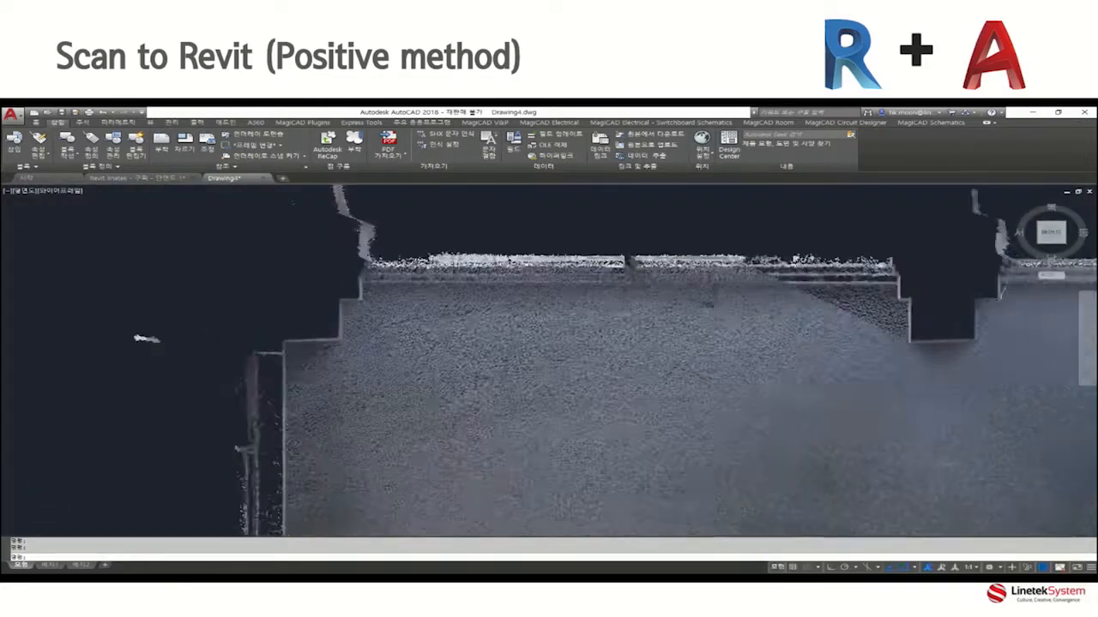
pyautogui.write('l')
pyautogui.press('Return')
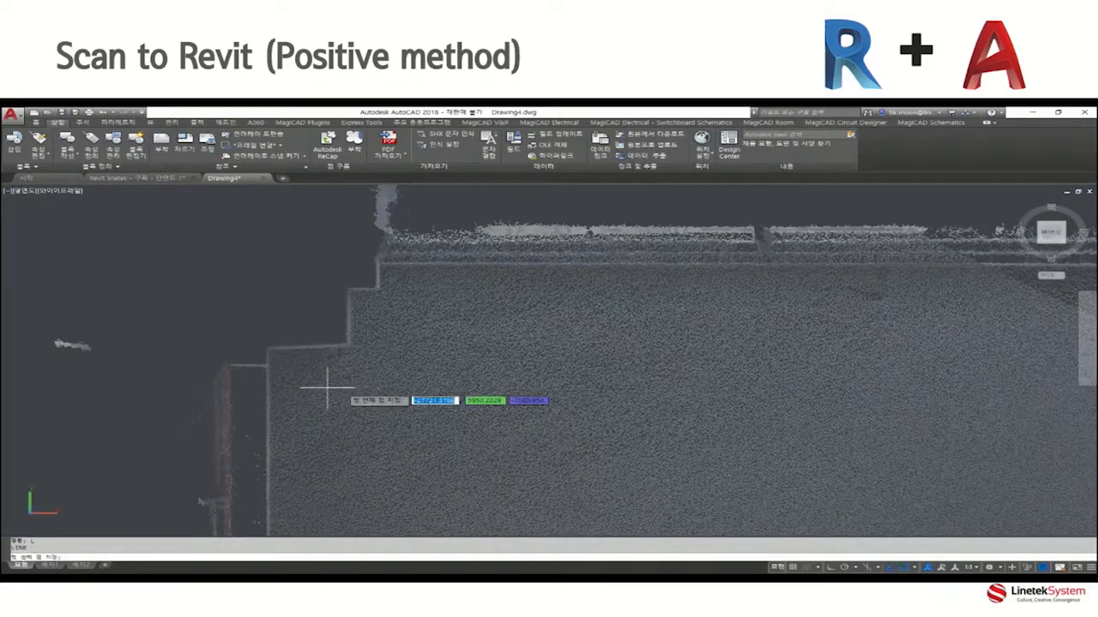
pyautogui.click(267, 349)
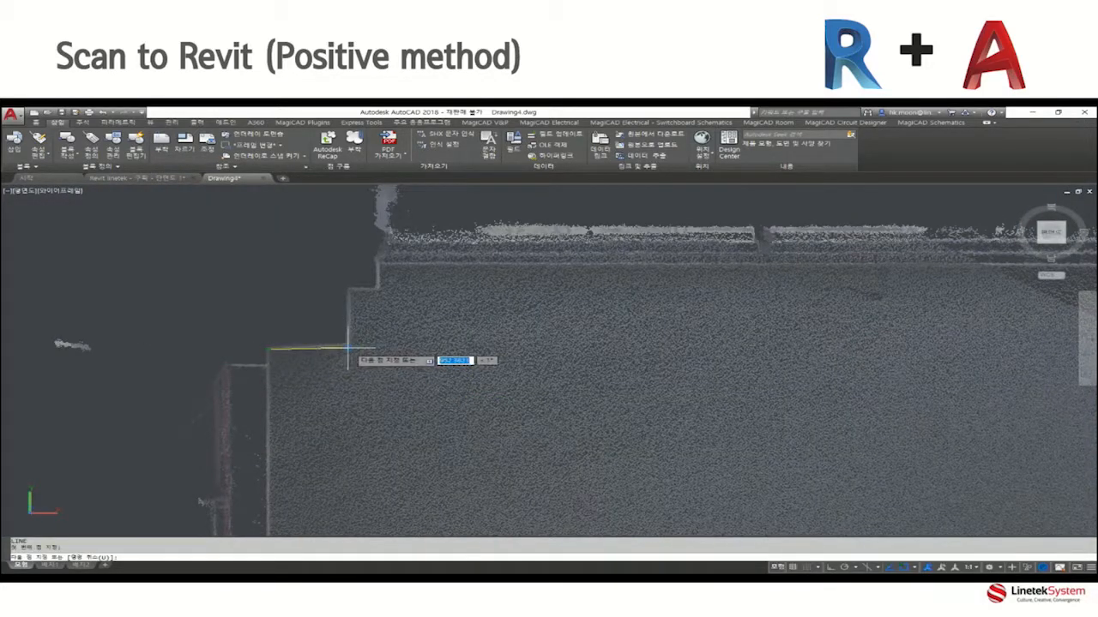
pyautogui.press('F8')
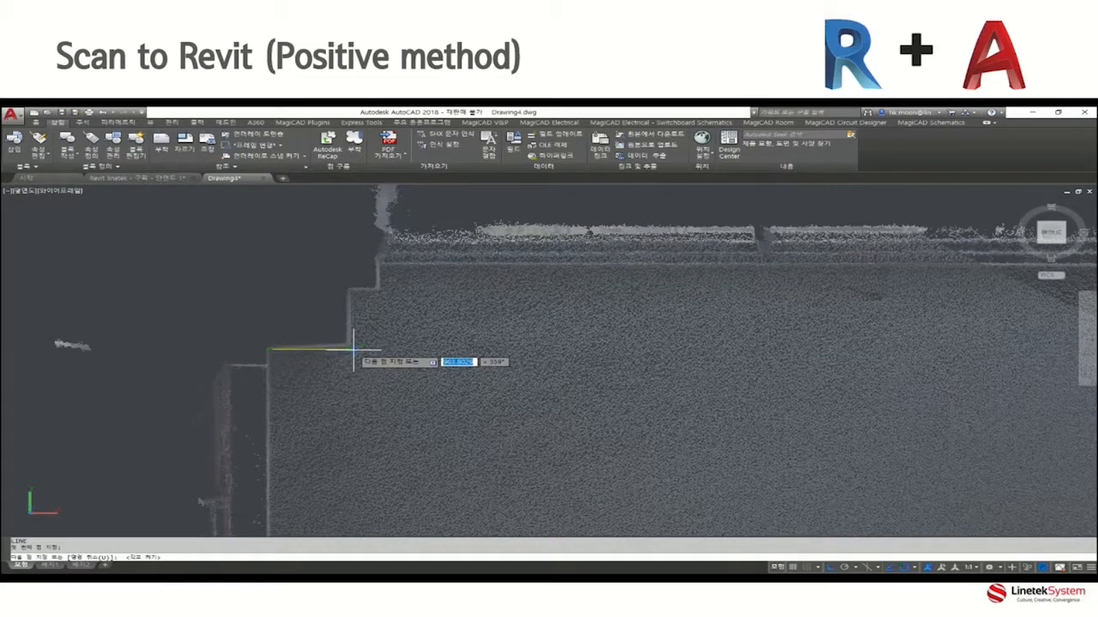
pyautogui.click(349, 349)
pyautogui.click(349, 290)
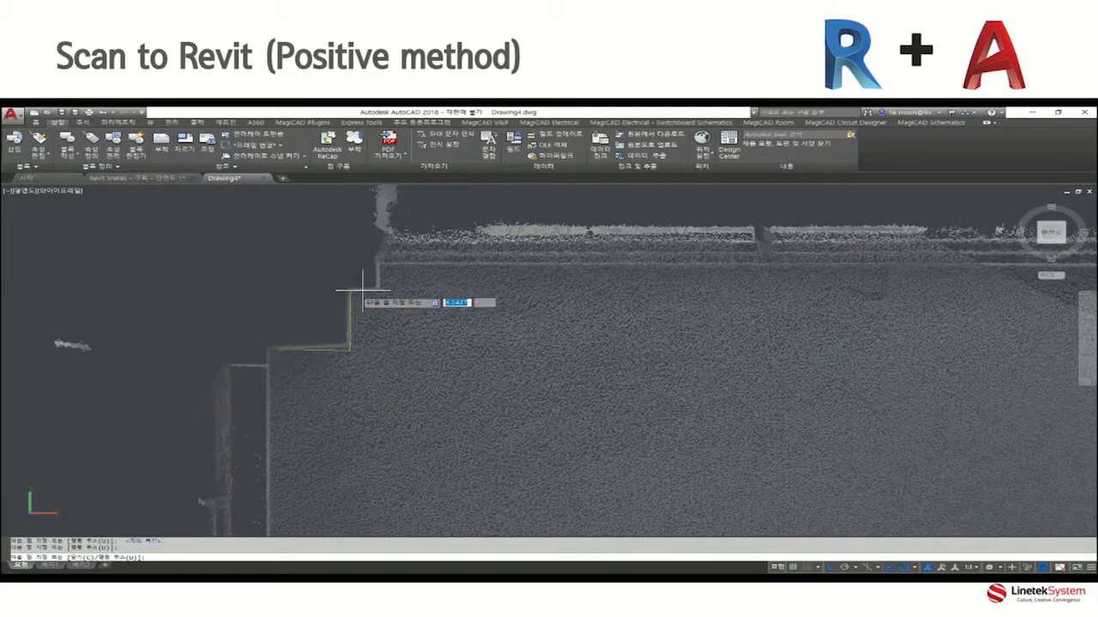
pyautogui.click(381, 280)
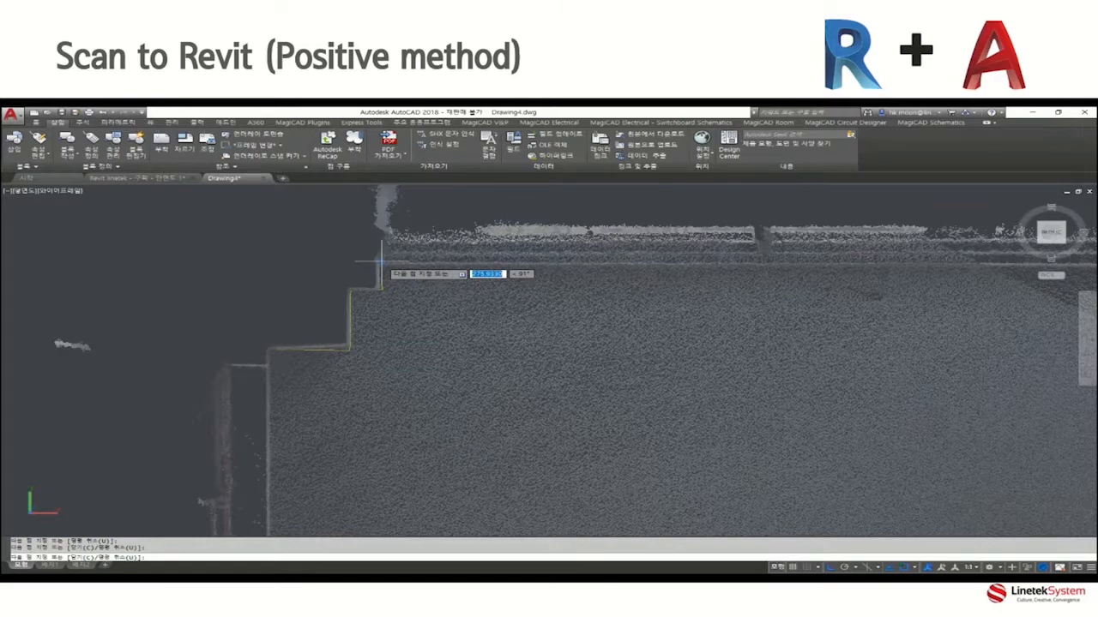
pyautogui.click(381, 264)
# Continue the line along the window wall to the next column and trace that column's stepped side.
pyautogui.scroll(-2, 546, 265)
pyautogui.moveTo(546, 265); pyautogui.dragTo(409, 264, button='middle')
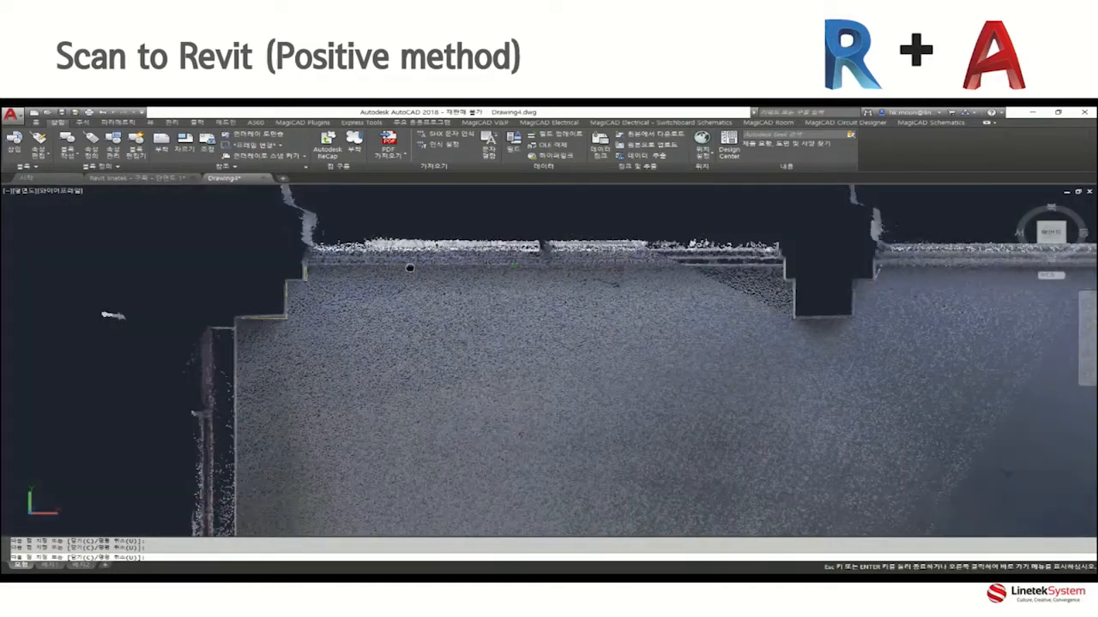
pyautogui.click(781, 263)
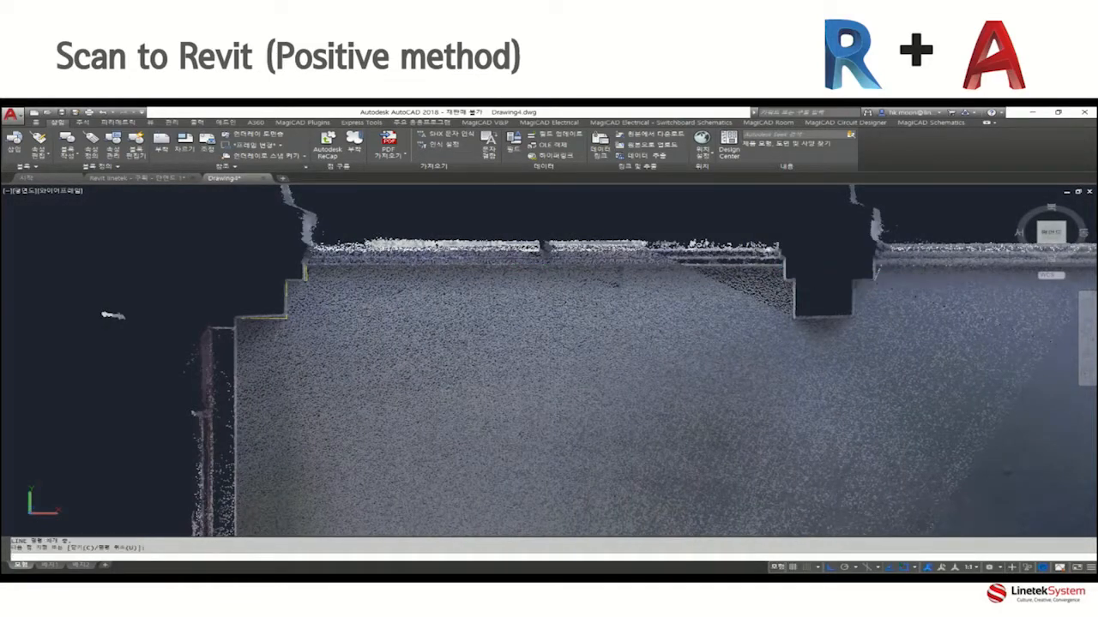
pyautogui.click(783, 281)
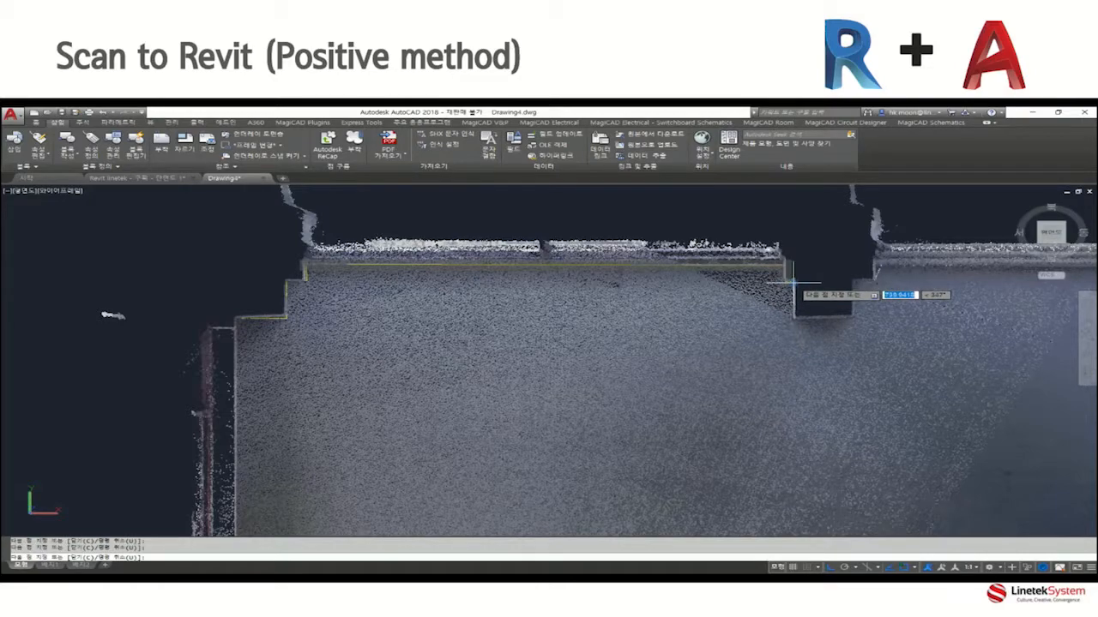
pyautogui.click(797, 318)
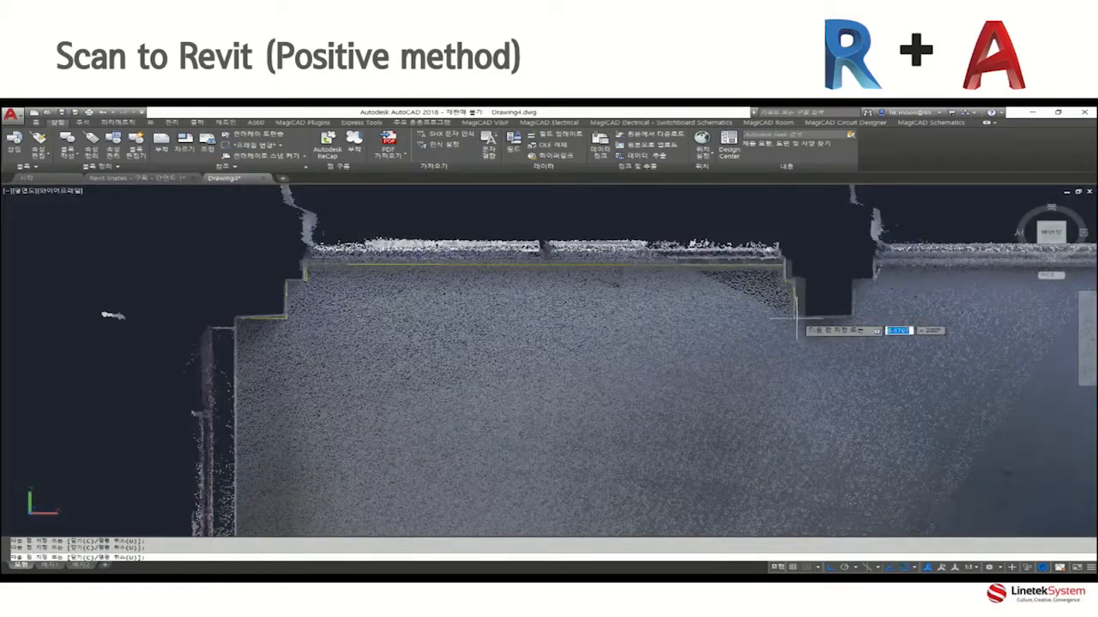
pyautogui.press('Escape')
# Draw a rectangle over the outline of the freestanding interior column beside the bright scan cone.
pyautogui.moveTo(752, 411); pyautogui.dragTo(639, 291, button='middle')
pyautogui.moveTo(658, 376); pyautogui.dragTo(583, 248, button='middle')
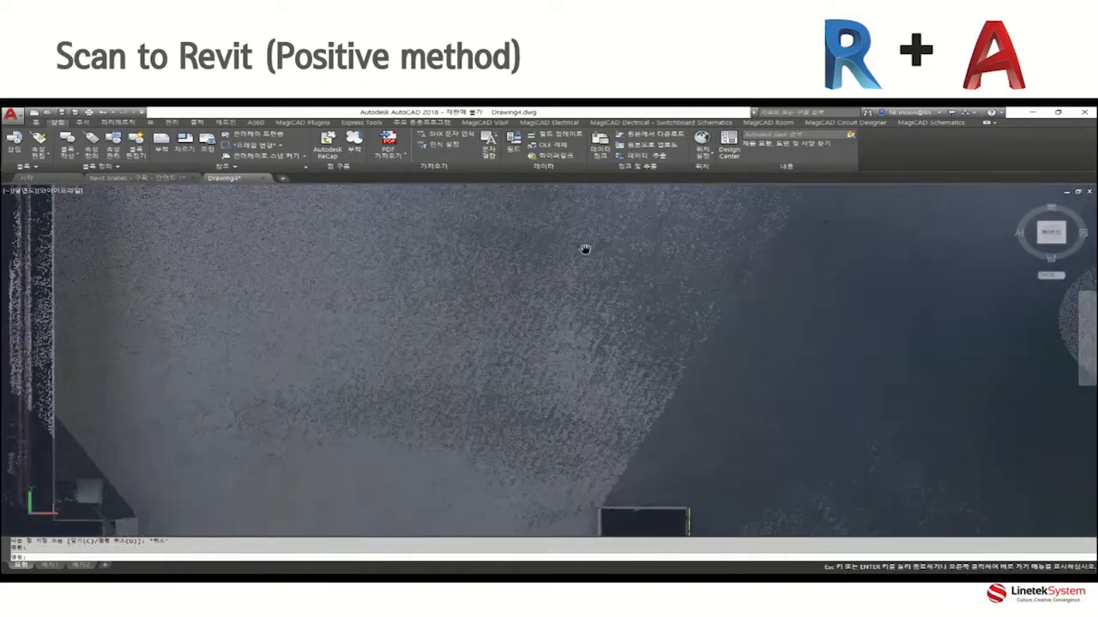
pyautogui.moveTo(737, 453)
pyautogui.mouseDown(button='middle')
pyautogui.moveTo(688, 397)
pyautogui.moveTo(511, 298)
pyautogui.mouseUp(button='middle')
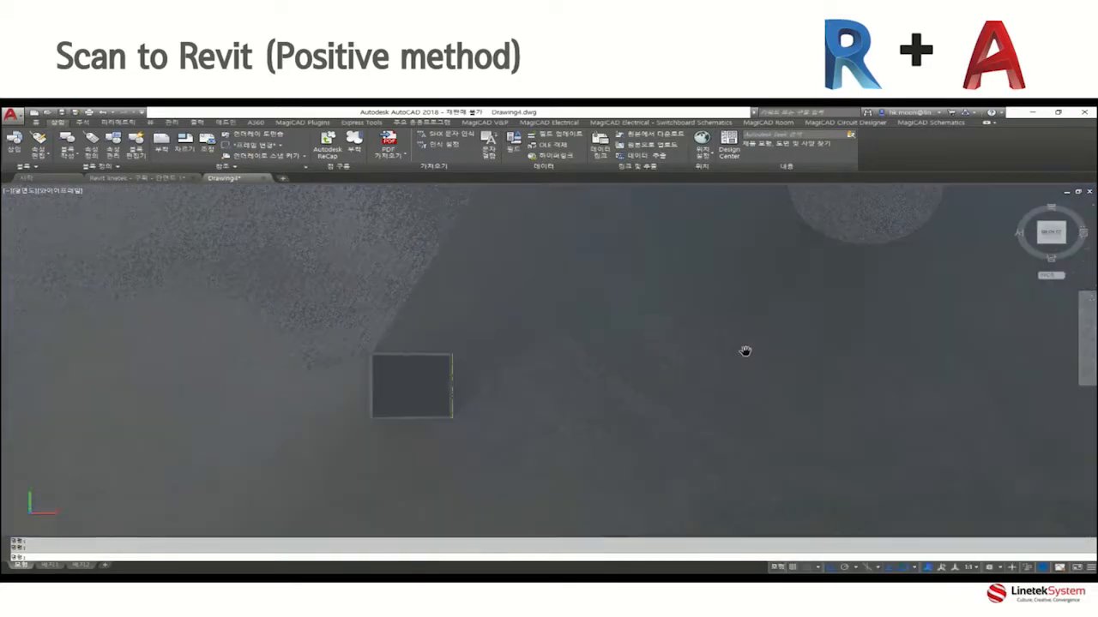
pyautogui.moveTo(797, 360); pyautogui.dragTo(280, 370, button='middle')
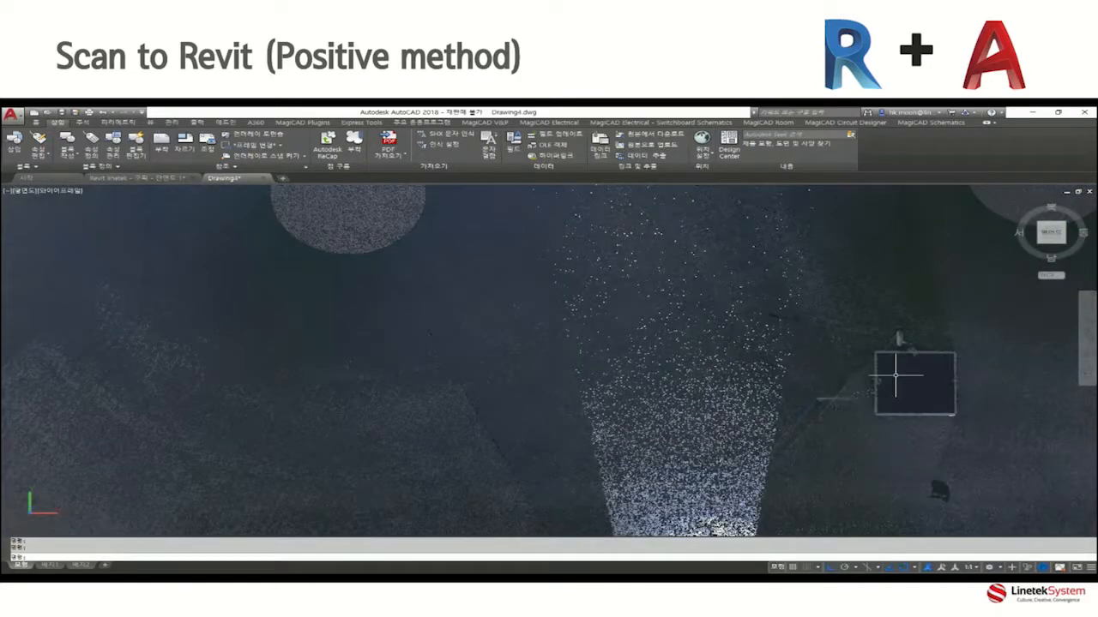
pyautogui.scroll(3, 900, 372)
pyautogui.moveTo(899, 382); pyautogui.dragTo(630, 370, button='middle')
pyautogui.write('rec')
pyautogui.press('Return')
pyautogui.click(584, 318)
pyautogui.click(746, 444)
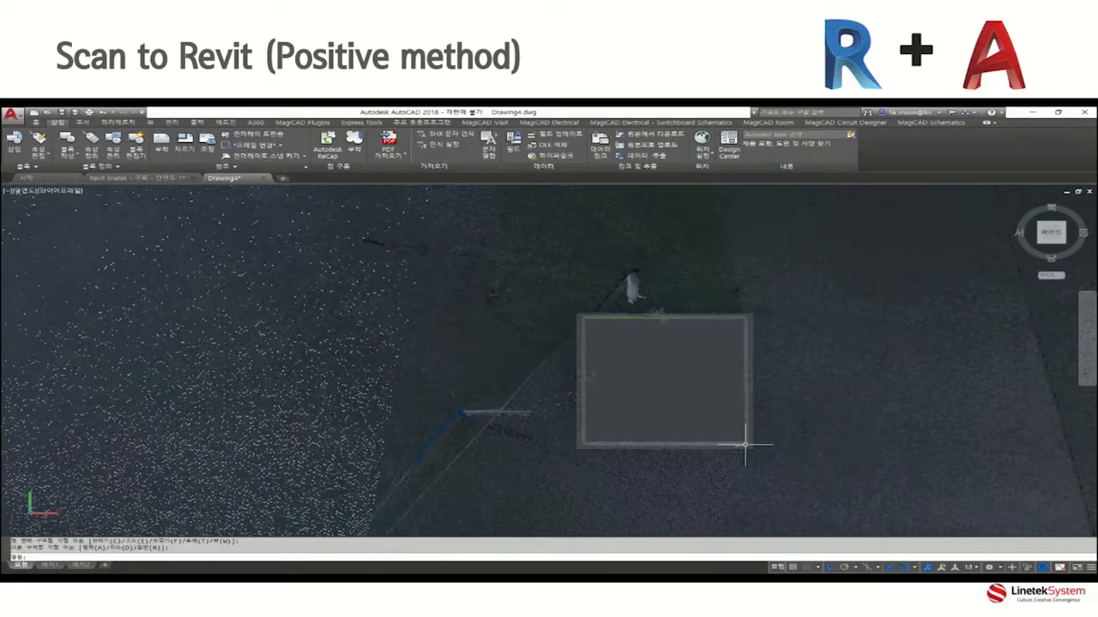
pyautogui.scroll(-2, 708, 431)
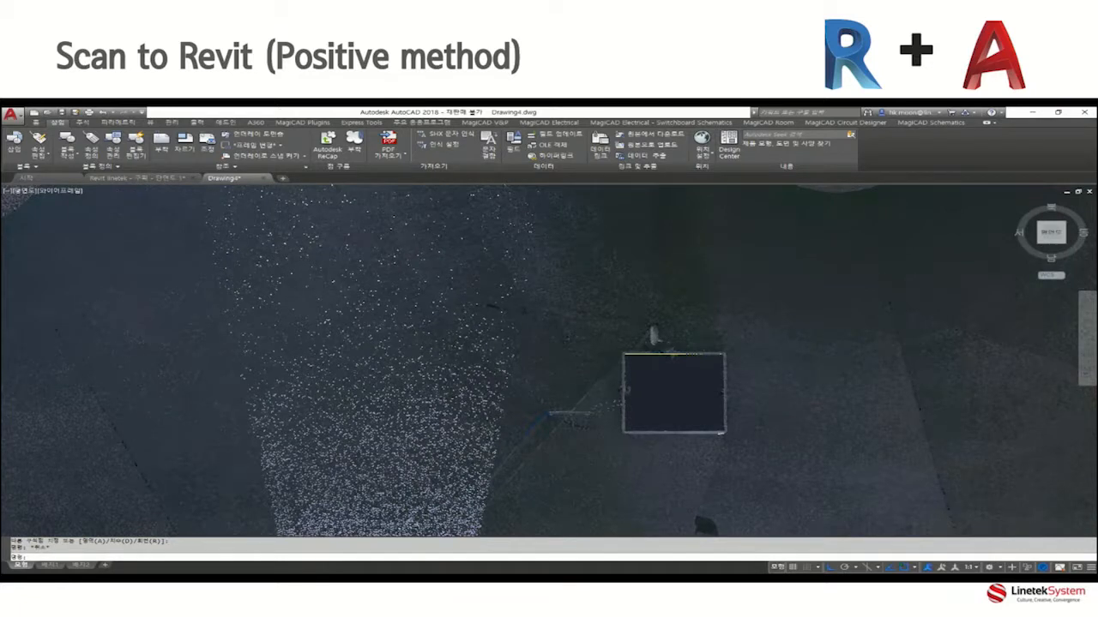
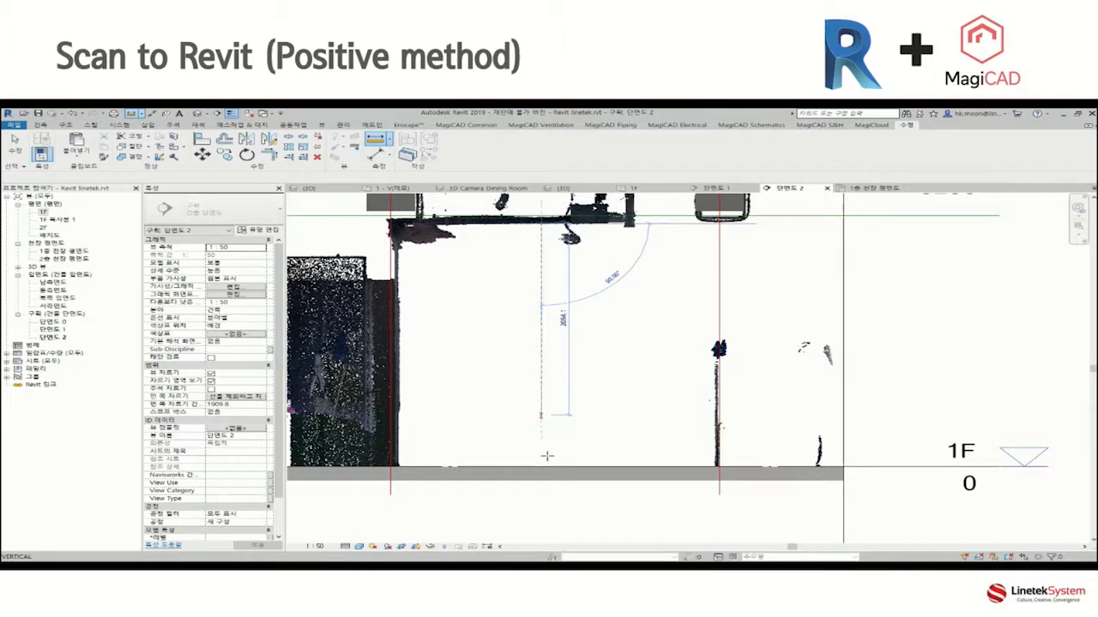
# Measure the height from the ceiling pipe down to the 1F floor in section, and examine the pipe's bend in the 3D view.
pyautogui.click(543, 469)
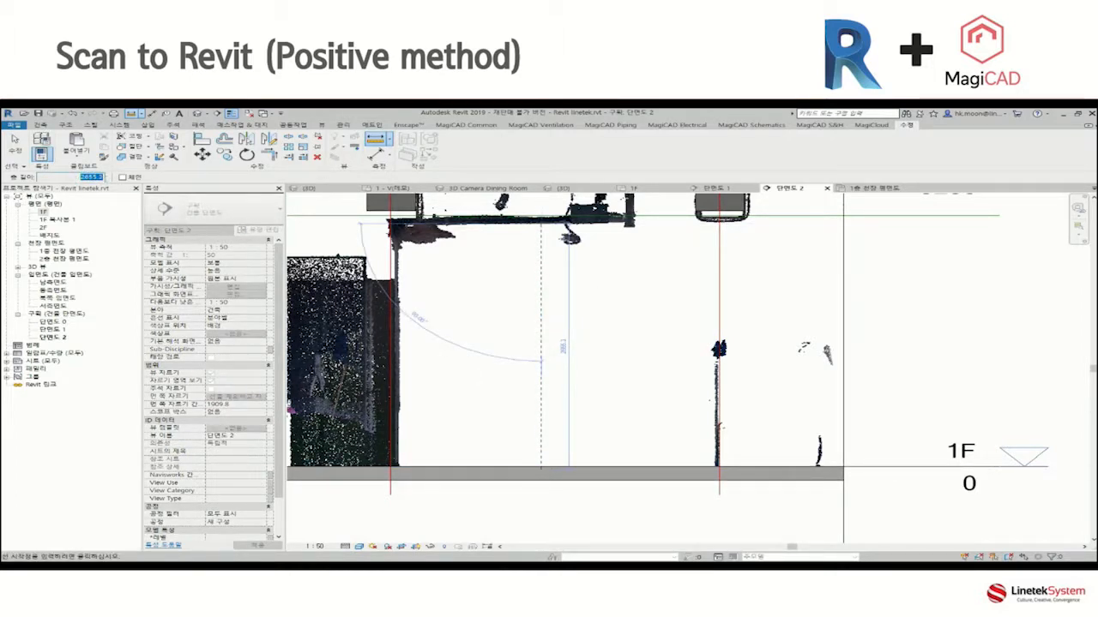
pyautogui.moveTo(520, 339); pyautogui.dragTo(518, 359, button='middle')
pyautogui.press('Escape')
pyautogui.click(198, 114)
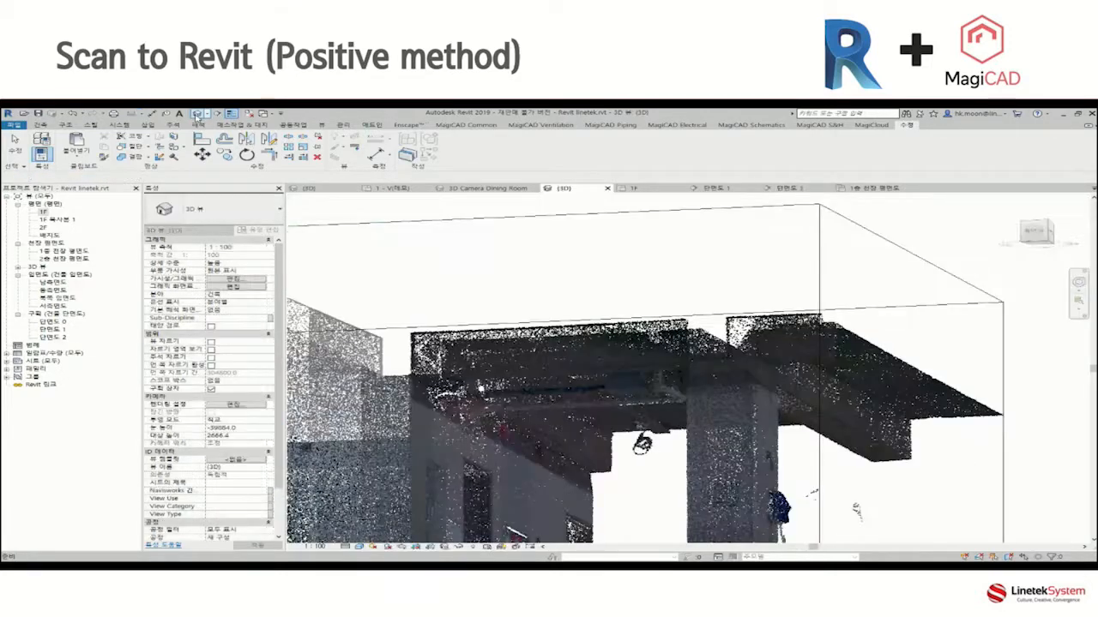
pyautogui.keyDown('shift'); pyautogui.moveTo(678, 455); pyautogui.dragTo(657, 421, button='middle'); pyautogui.keyUp('shift')
pyautogui.scroll(2, 657, 421)
pyautogui.scroll(3, 656, 420)
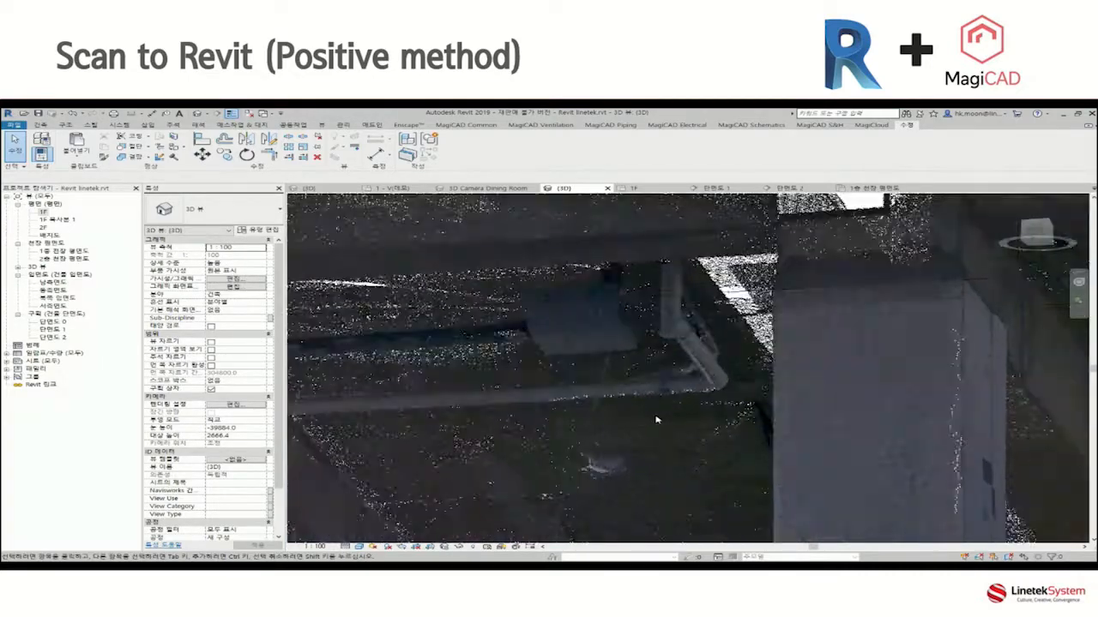
pyautogui.keyDown('shift'); pyautogui.moveTo(656, 421); pyautogui.dragTo(654, 444, button='middle'); pyautogui.keyUp('shift')
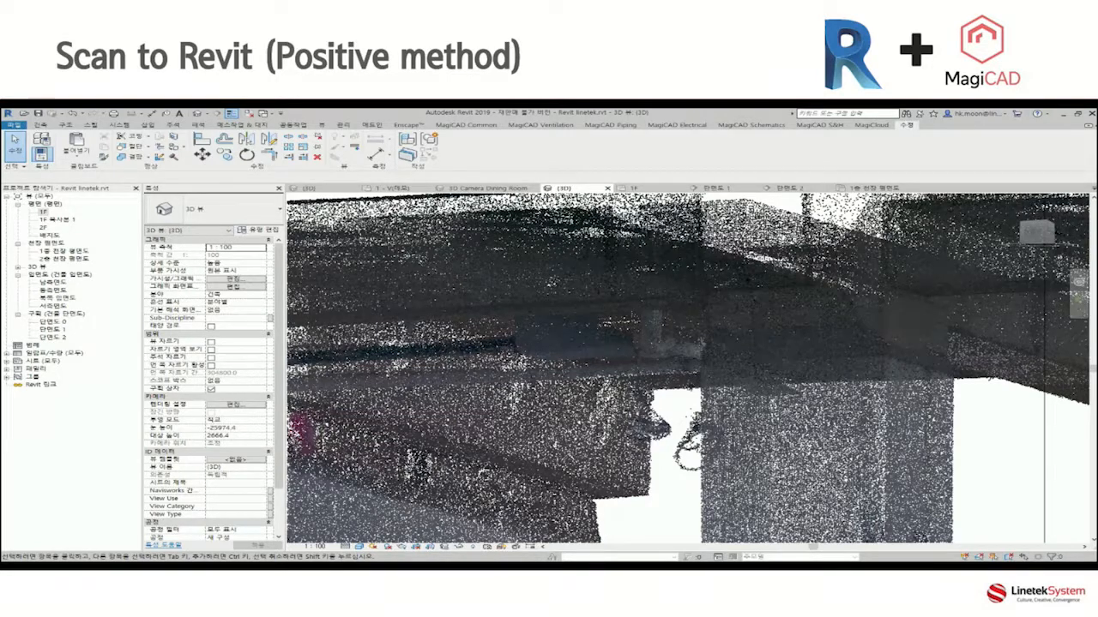
# In the 1F plan, set up a MagiCAD Drainage pipe of type PVC - DWV with diameter 50 and centre elevation 2660 mm.
pyautogui.doubleClick(44, 212)
pyautogui.click(411, 150)
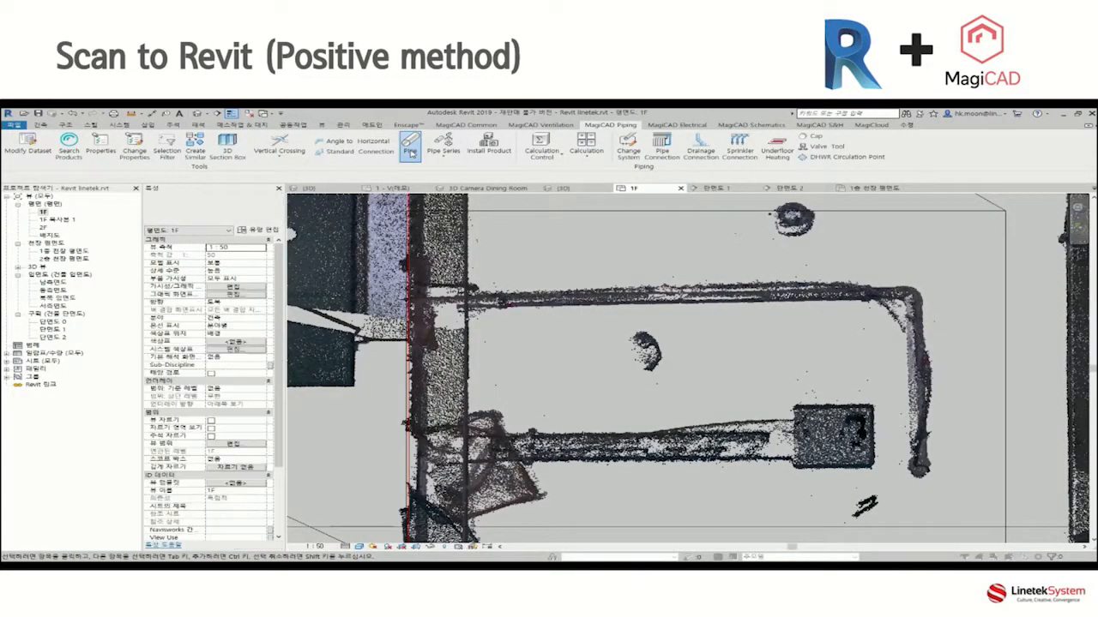
pyautogui.moveTo(471, 224); pyautogui.dragTo(421, 180)
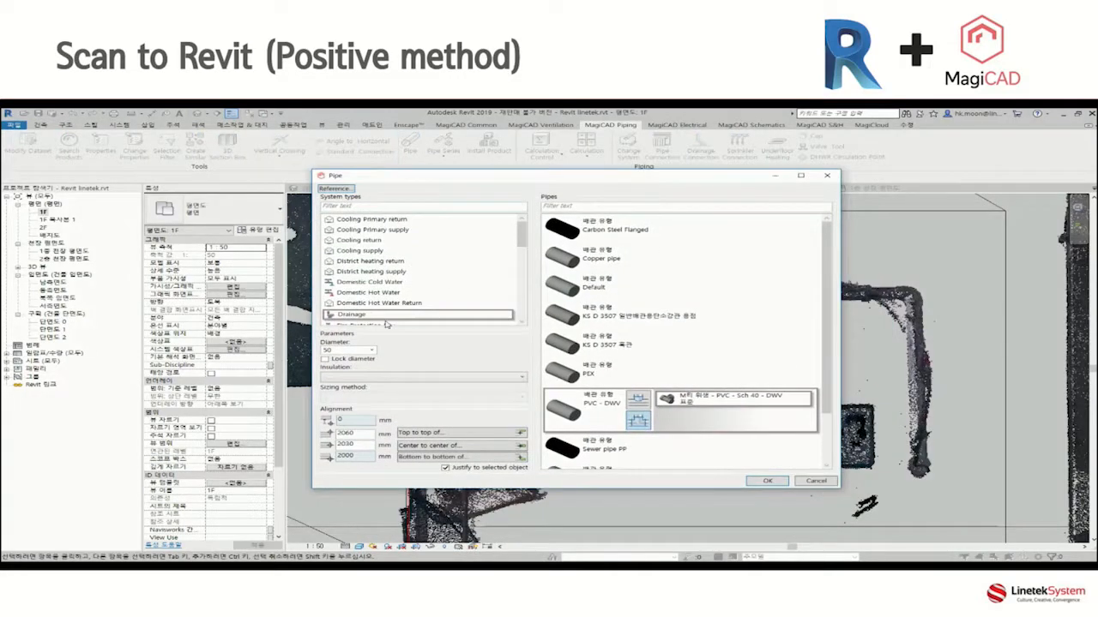
pyautogui.click(372, 352)
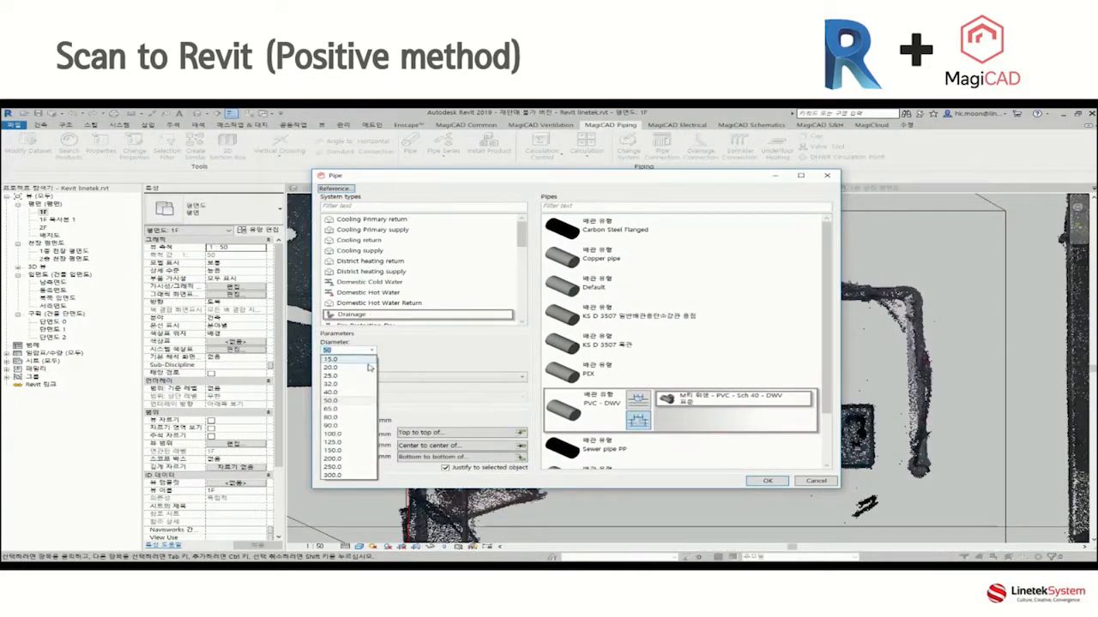
pyautogui.click(342, 401)
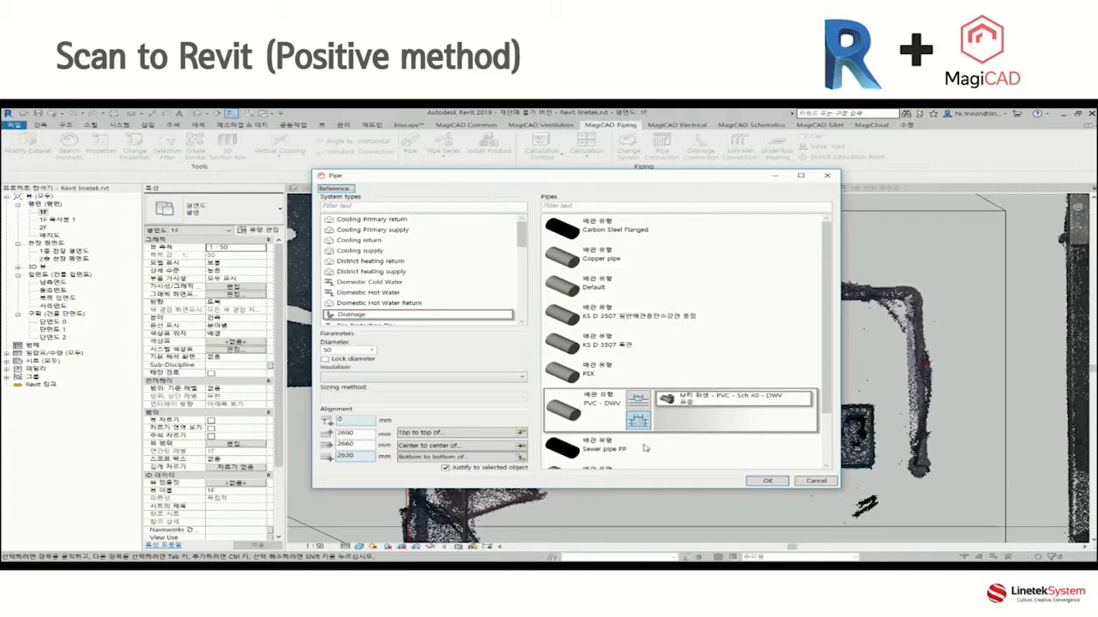
pyautogui.click(761, 482)
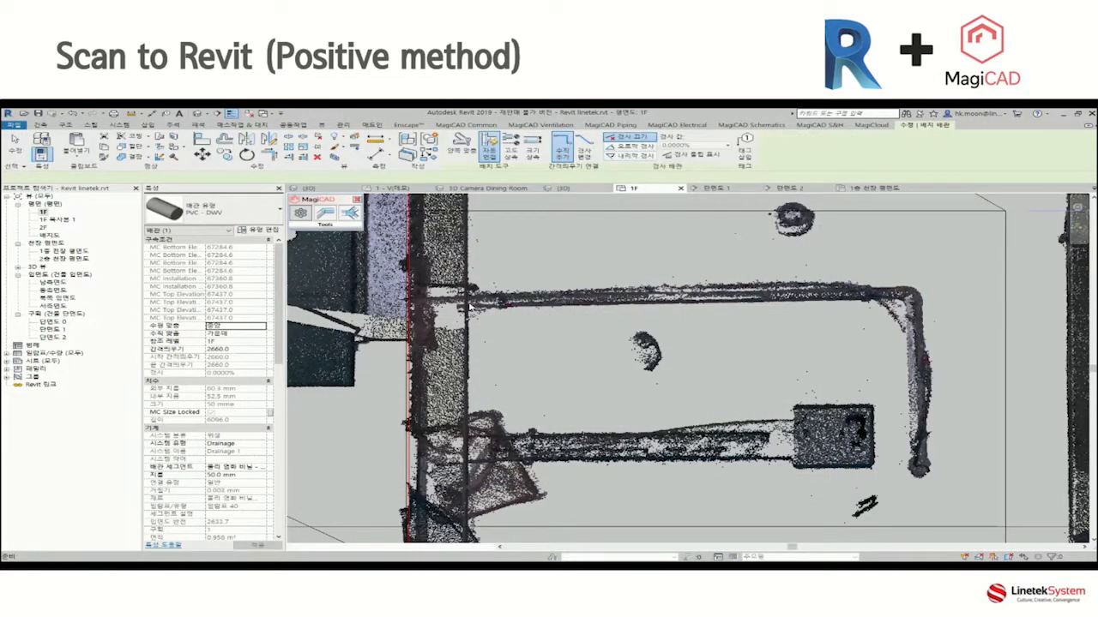
# Draw the drainage pipe along the scanned run to its corner and on along the perpendicular leg to the scanned pipe's end.
pyautogui.click(913, 291)
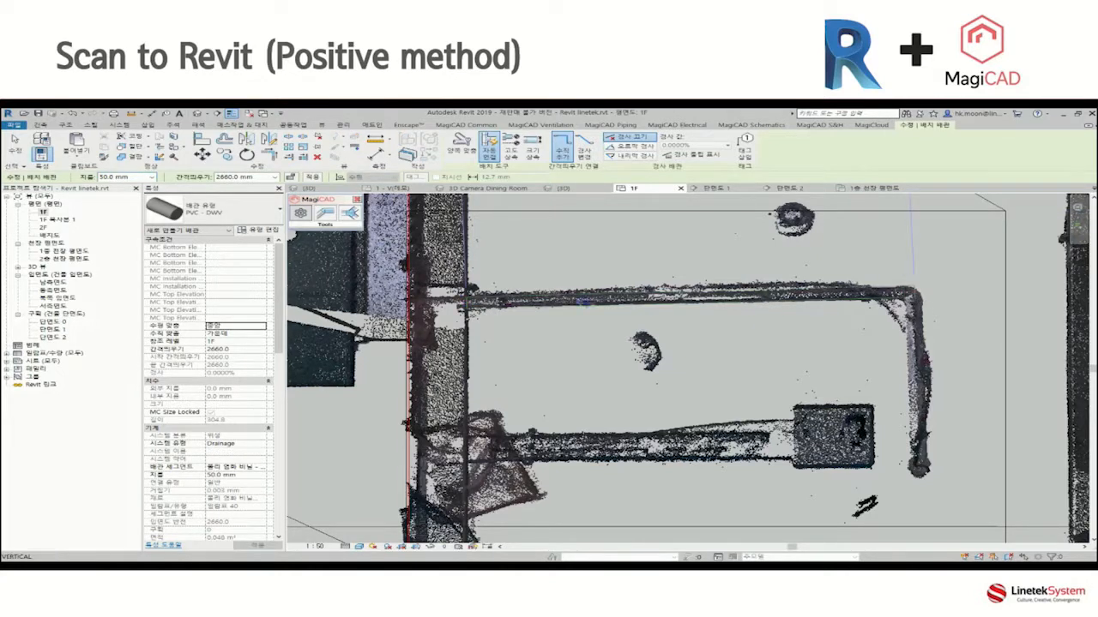
pyautogui.click(938, 479)
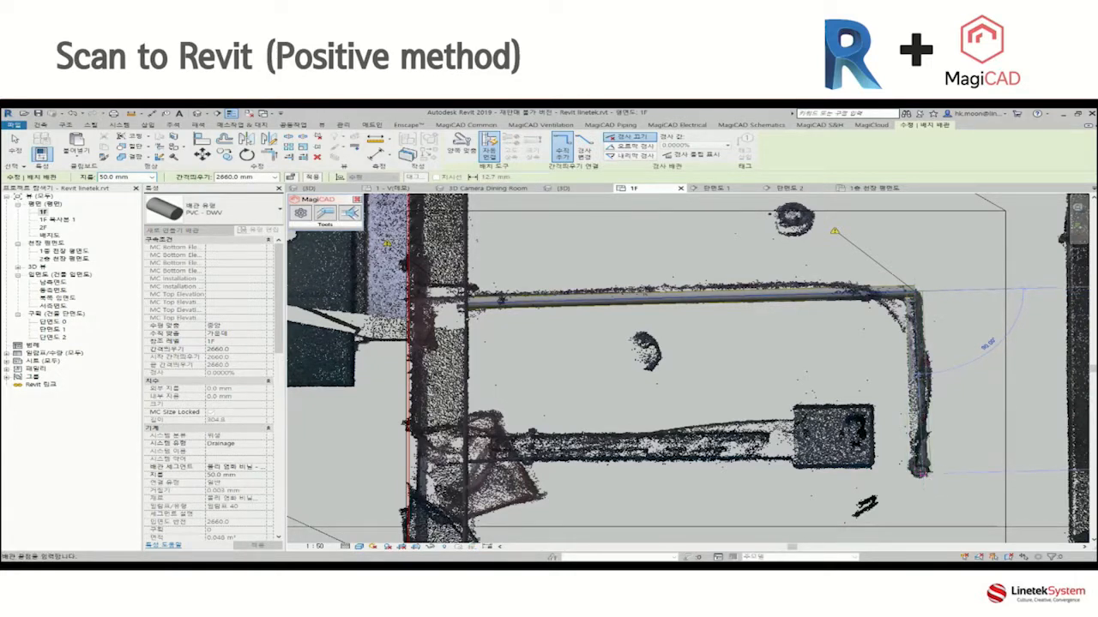
pyautogui.click(921, 472)
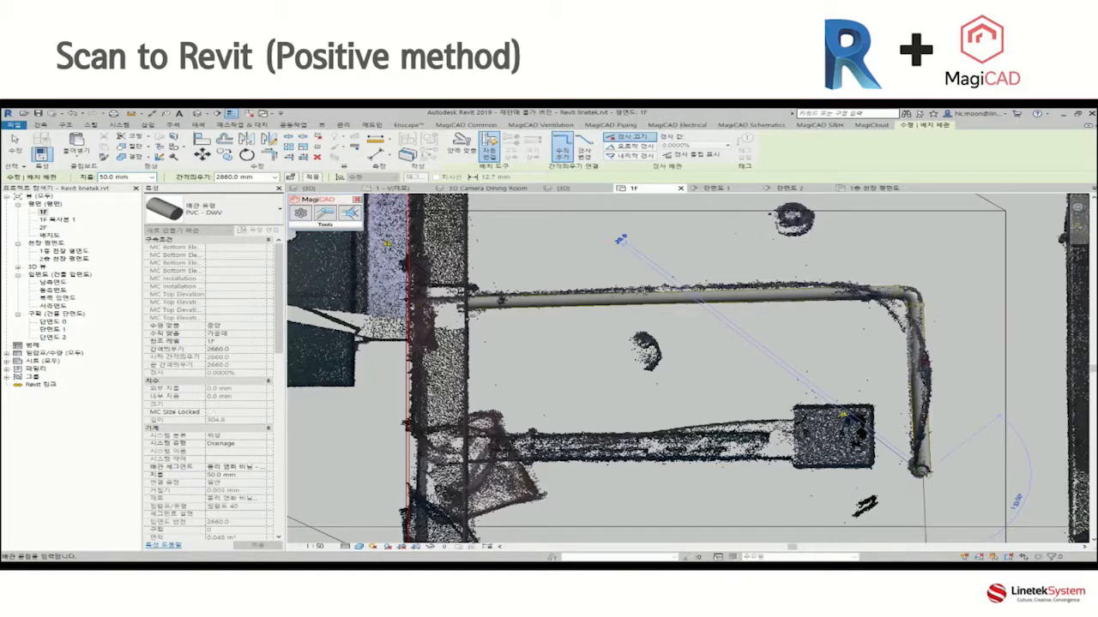
pyautogui.click(262, 178)
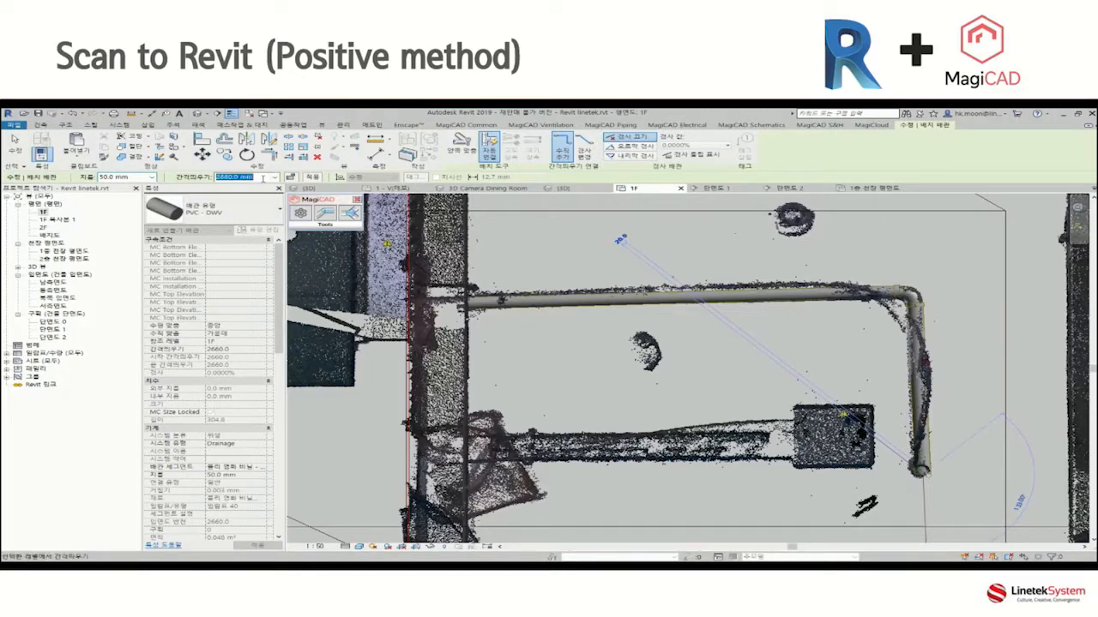
pyautogui.press('Escape')
pyautogui.press('Escape')
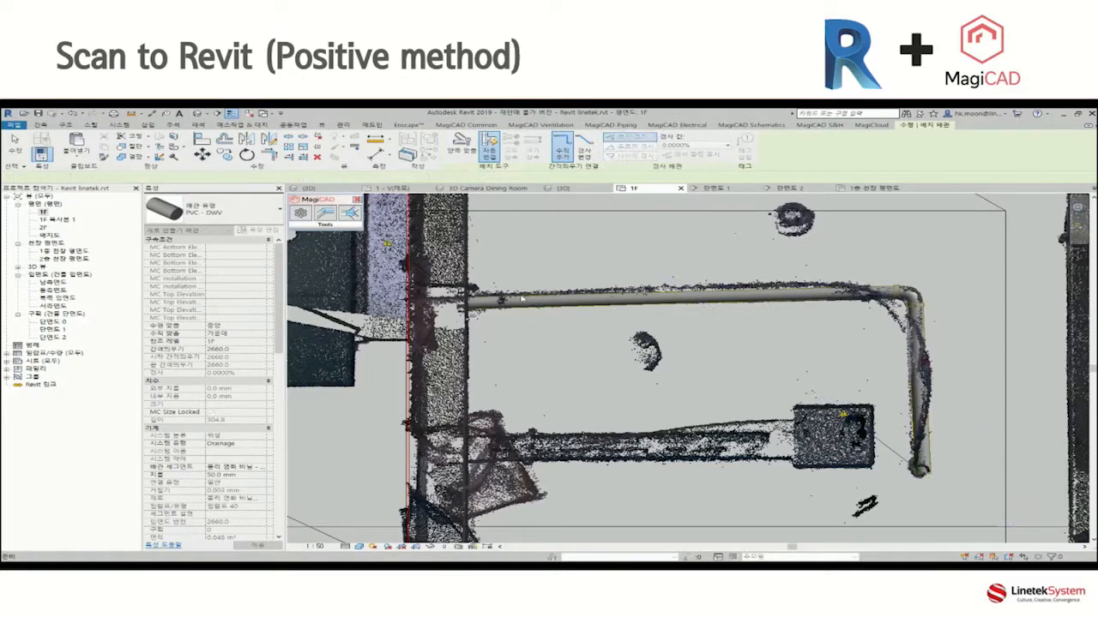
# In the 3D view, continue the drainage pipe from its open end with a vertical riser up to a 3000 mm offset.
pyautogui.scroll(-2, 572, 326)
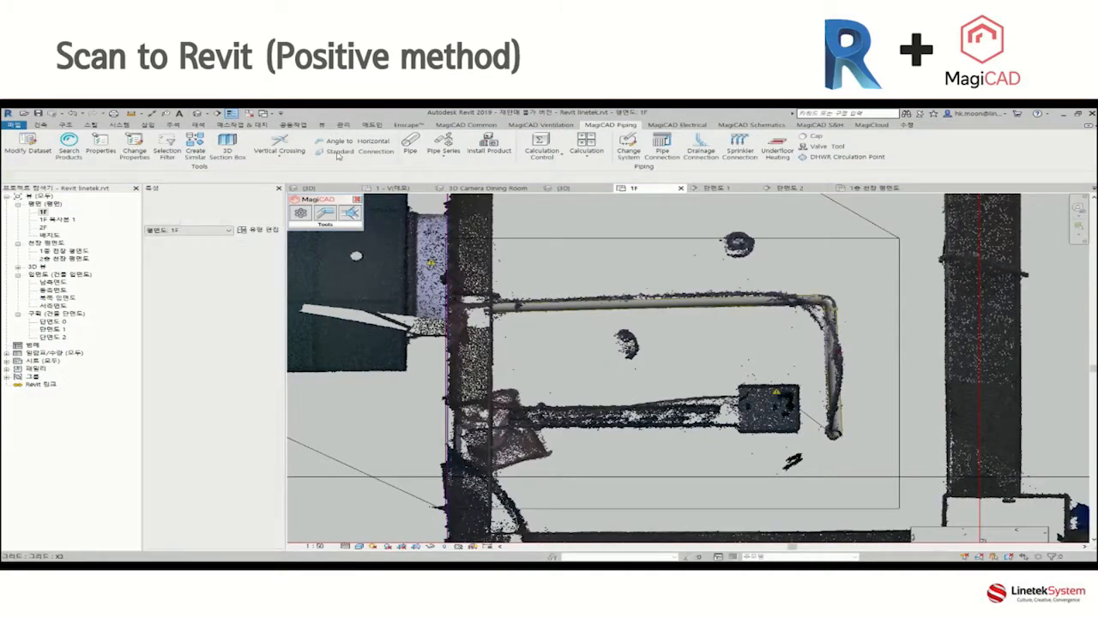
pyautogui.click(197, 113)
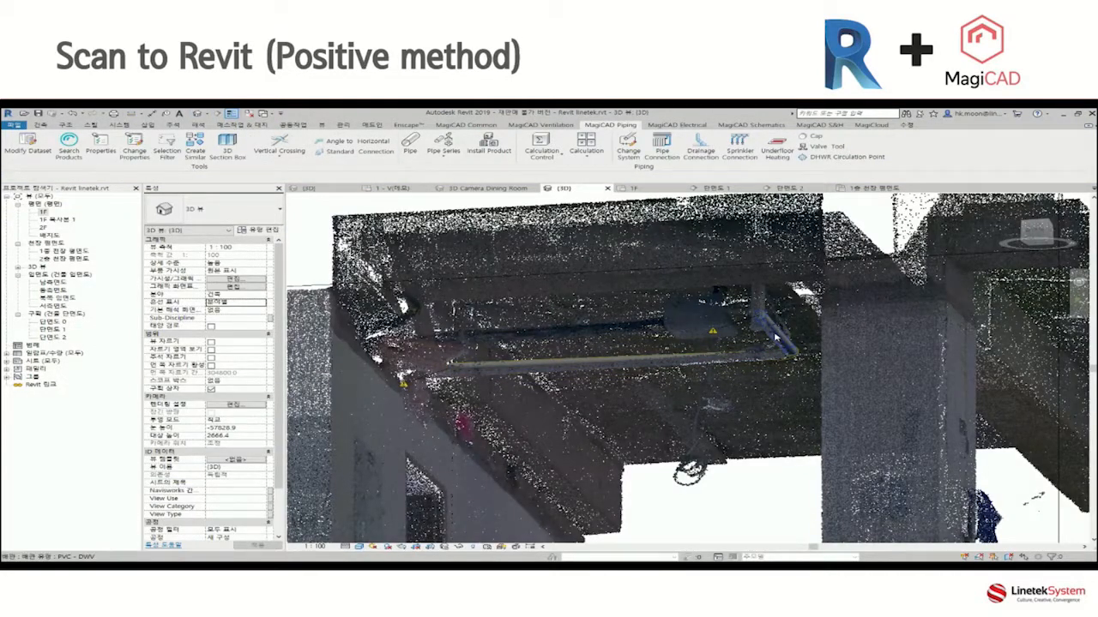
pyautogui.keyDown('shift'); pyautogui.moveTo(761, 369); pyautogui.dragTo(726, 421, button='middle'); pyautogui.keyUp('shift')
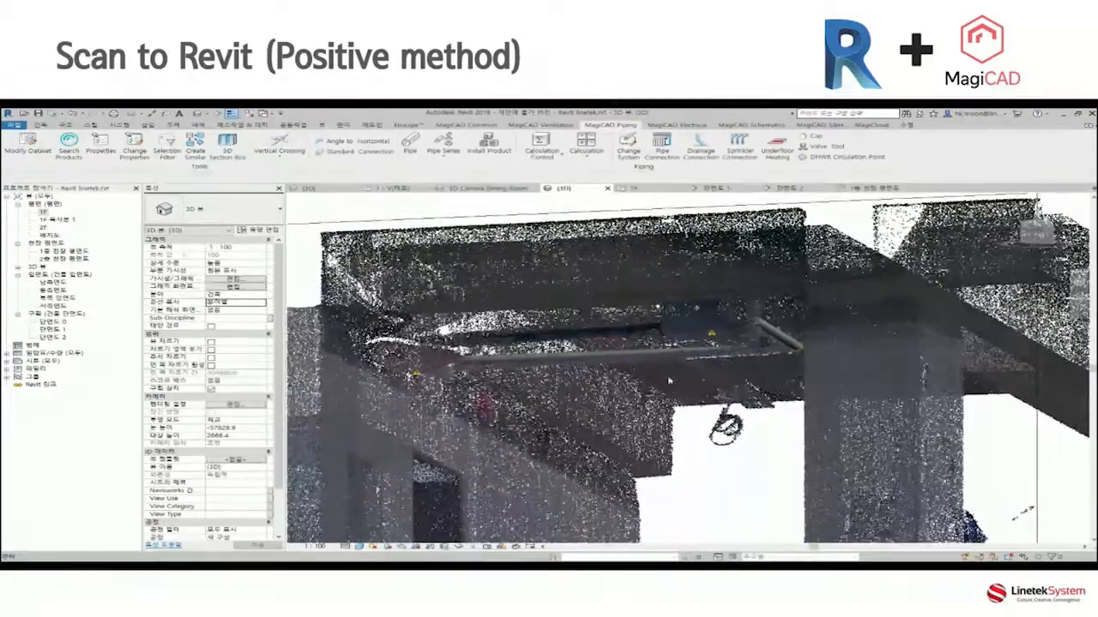
pyautogui.click(754, 322)
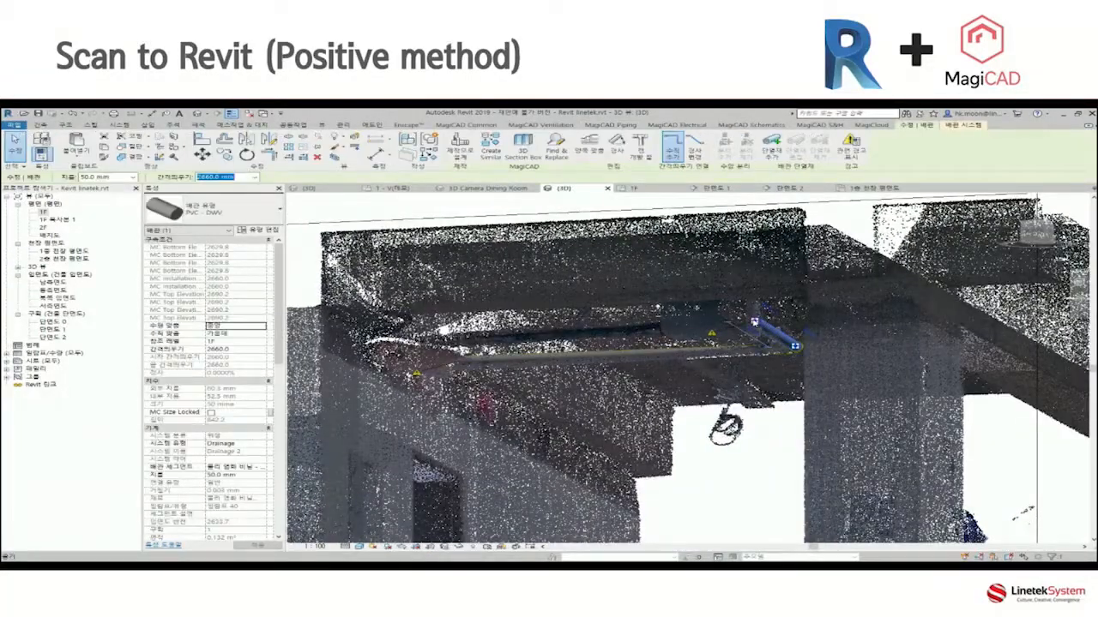
pyautogui.rightClick(752, 305)
pyautogui.click(793, 345)
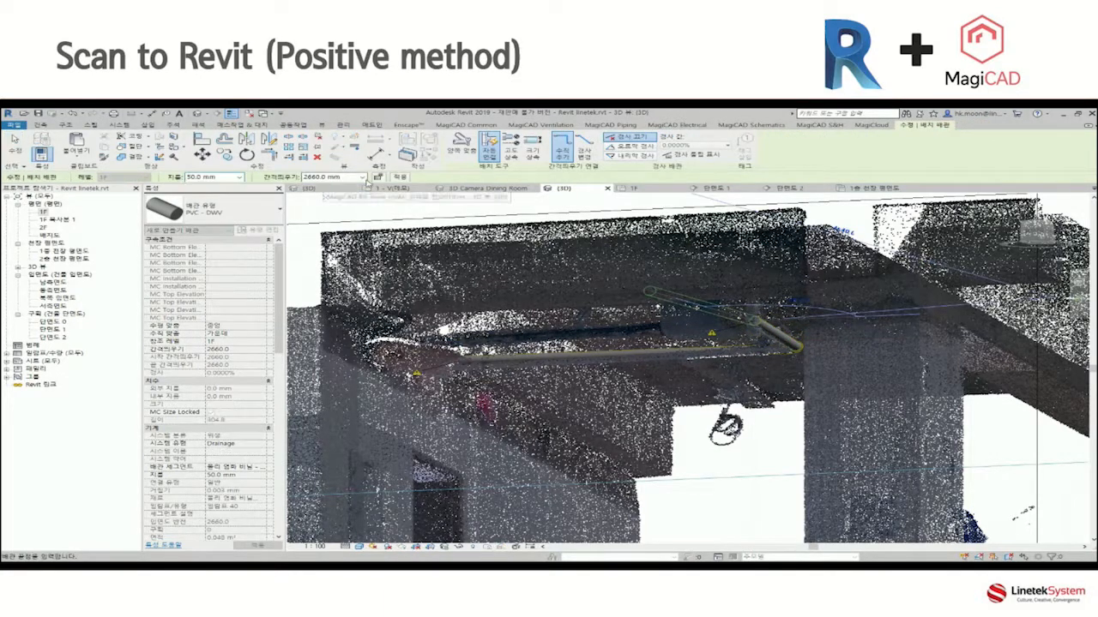
pyautogui.click(362, 178)
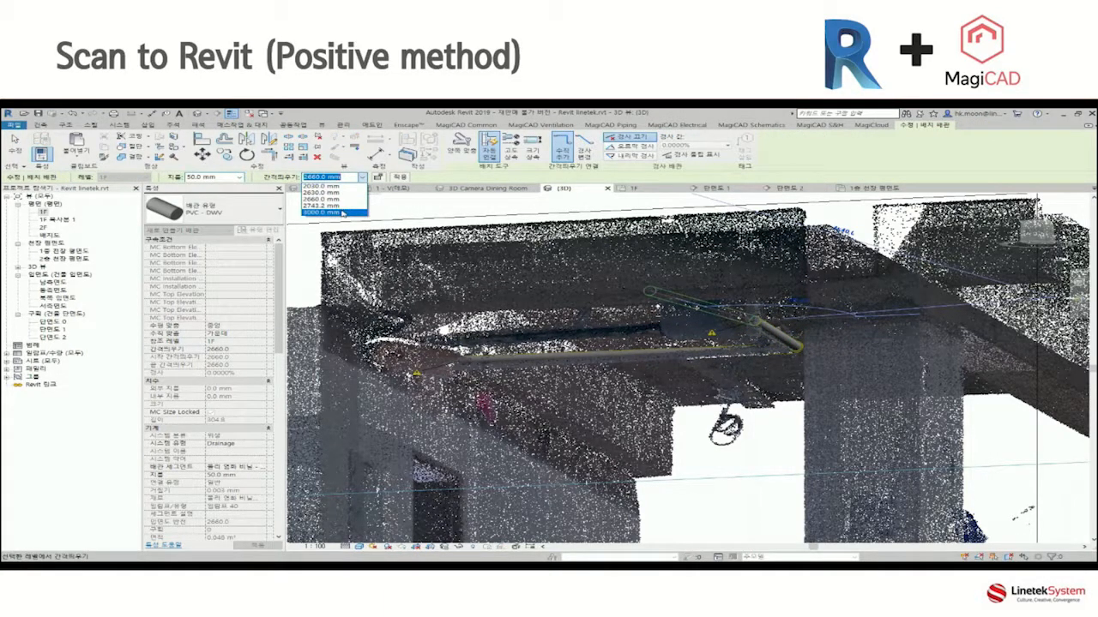
pyautogui.click(343, 213)
pyautogui.click(400, 179)
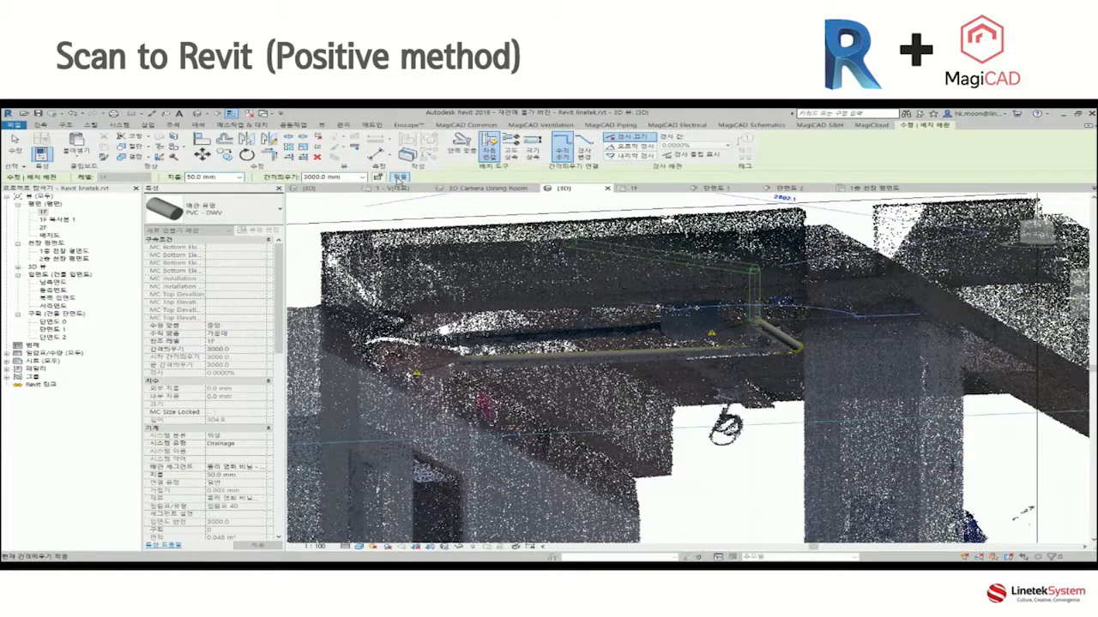
pyautogui.press('Escape')
pyautogui.press('Escape')
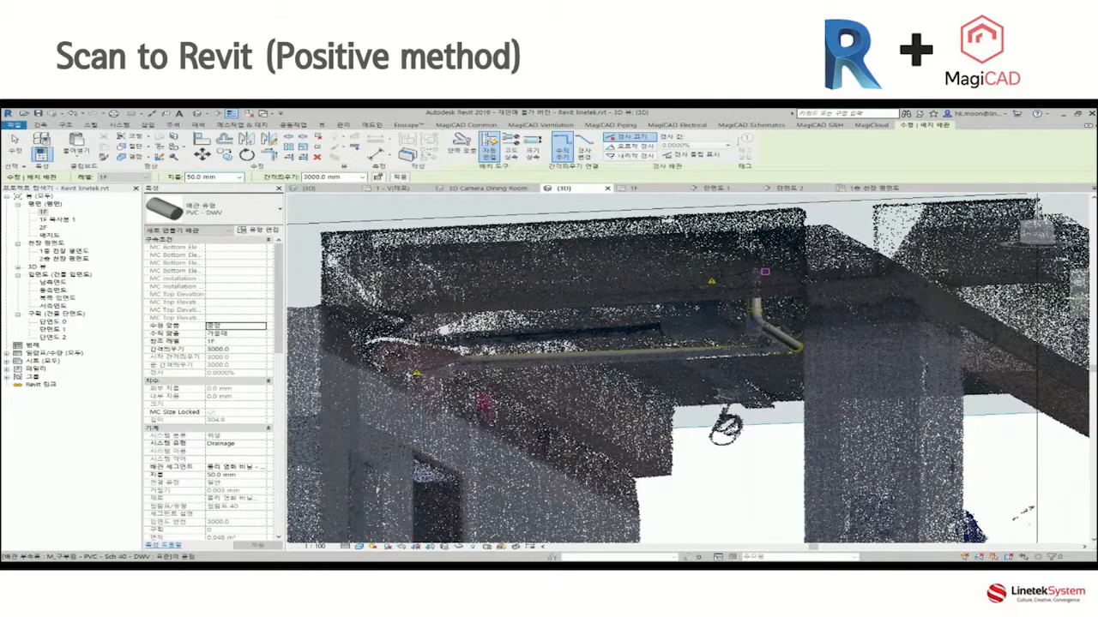
# Examine the riser's elbow in 3D, and open the section view from its line in the 1F plan to compare the riser with the scan.
pyautogui.scroll(2, 759, 319)
pyautogui.scroll(4, 760, 319)
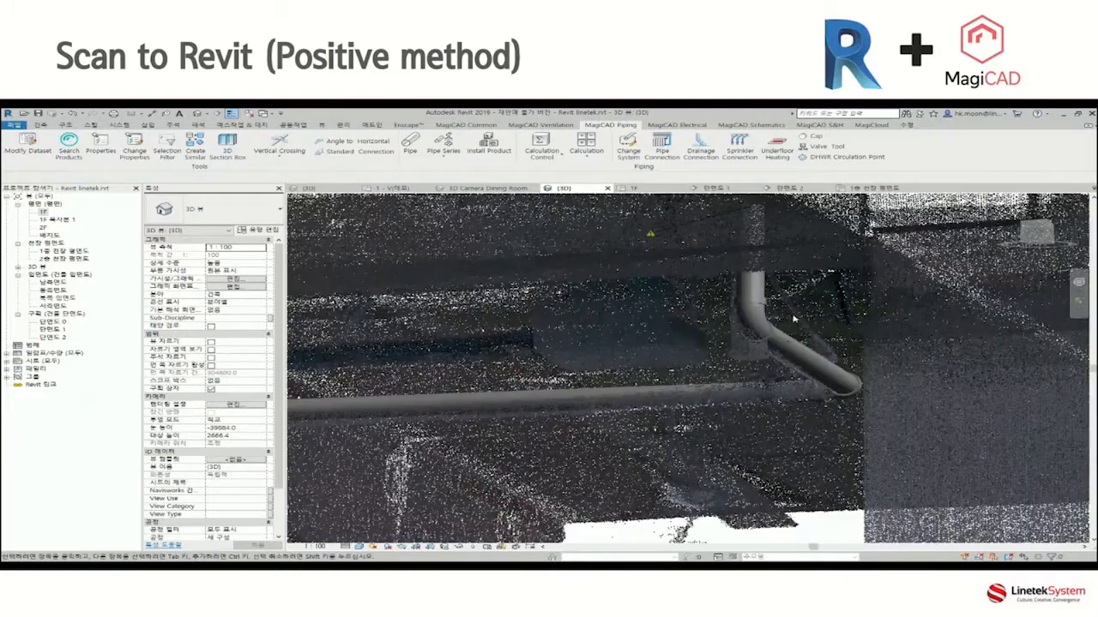
pyautogui.doubleClick(43, 213)
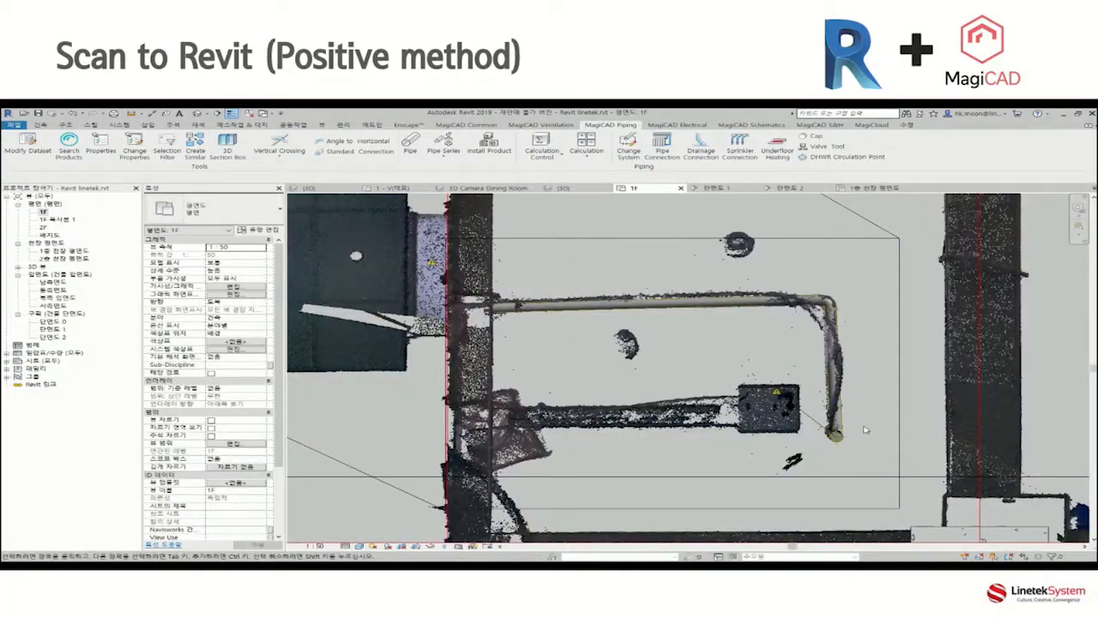
pyautogui.scroll(1, 865, 431)
pyautogui.scroll(-1, 865, 431)
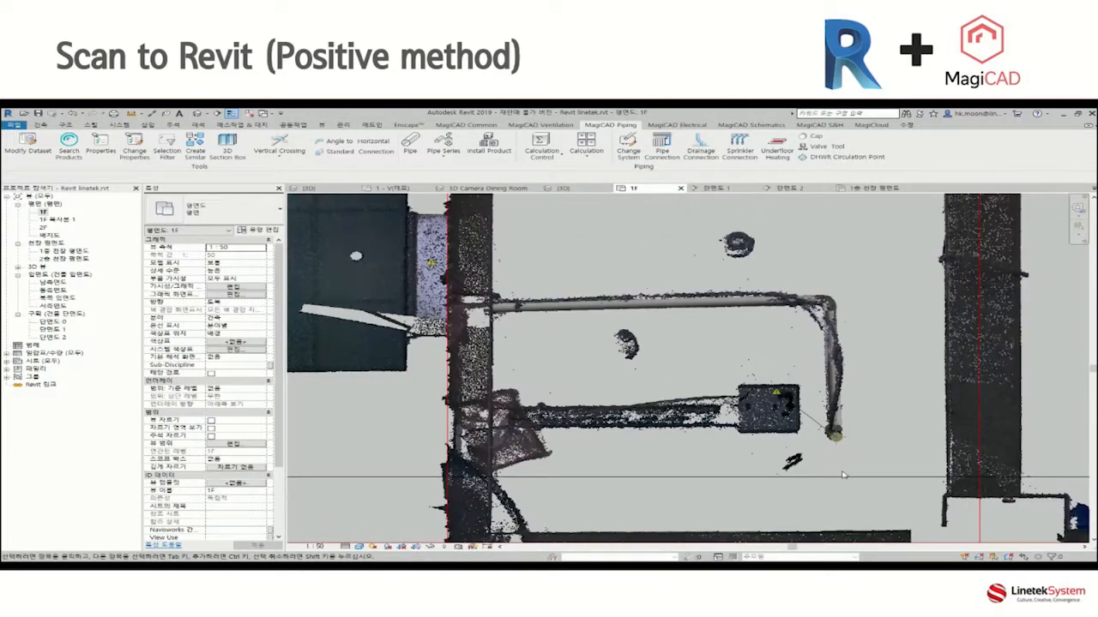
pyautogui.rightClick(840, 478)
pyautogui.press('g')
pyautogui.moveTo(688, 323); pyautogui.dragTo(711, 391, button='middle')
pyautogui.scroll(1, 744, 287)
pyautogui.scroll(3, 745, 287)
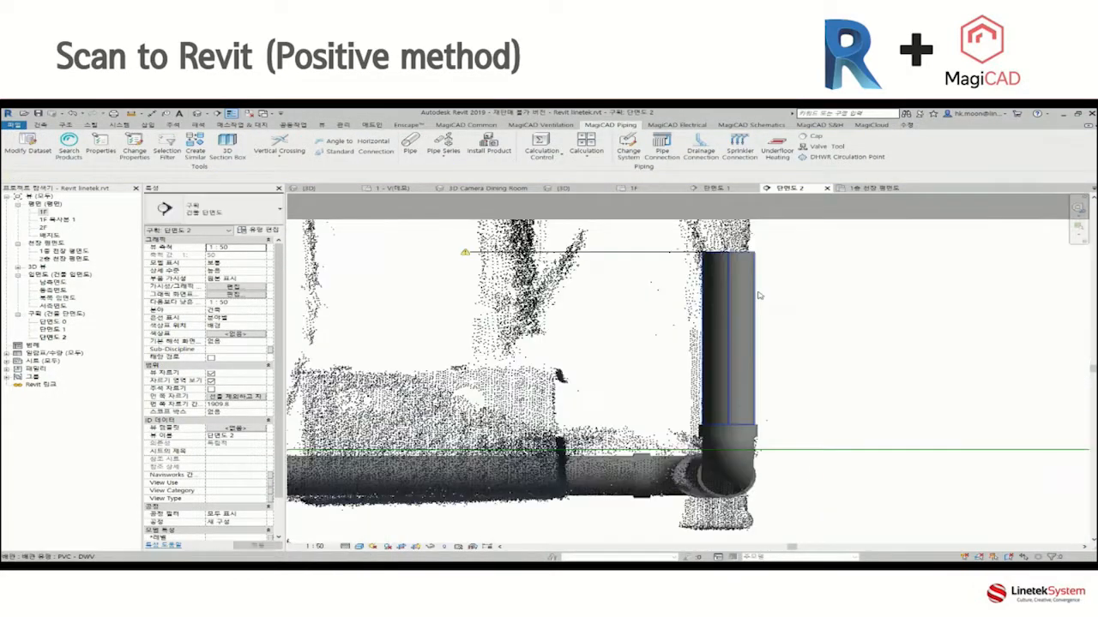
# Nudge the vertical riser sideways in the section view until it lines up with the scanned vertical pipe.
pyautogui.click(744, 287)
pyautogui.press('Left')
pyautogui.press('Left')
pyautogui.press('Left')
pyautogui.press('Left')
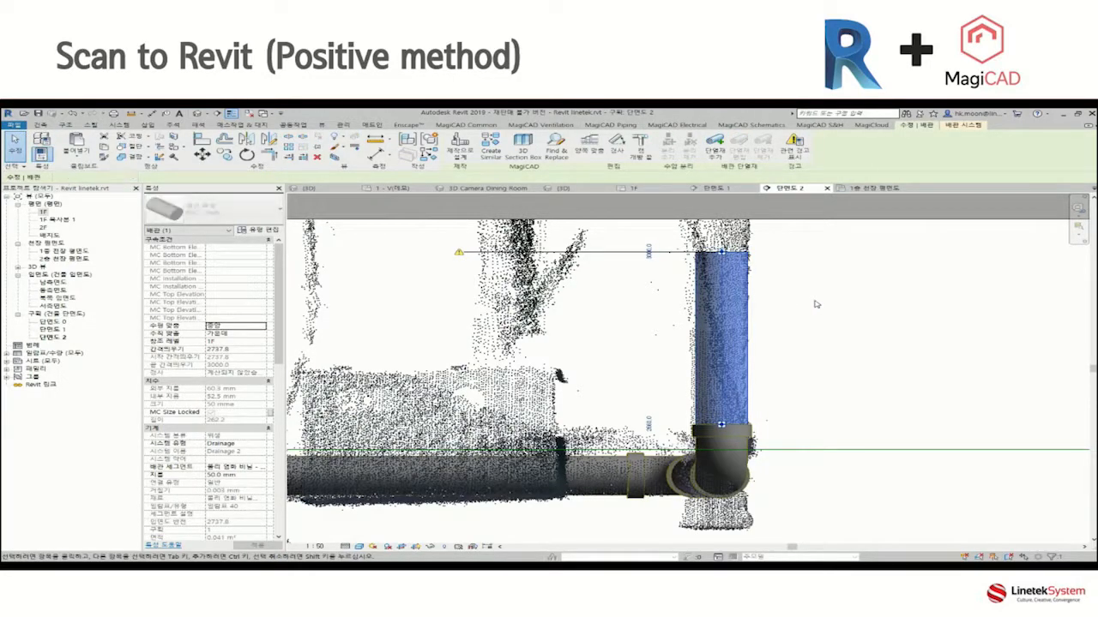
pyautogui.press('Escape')
pyautogui.scroll(-4, 820, 307)
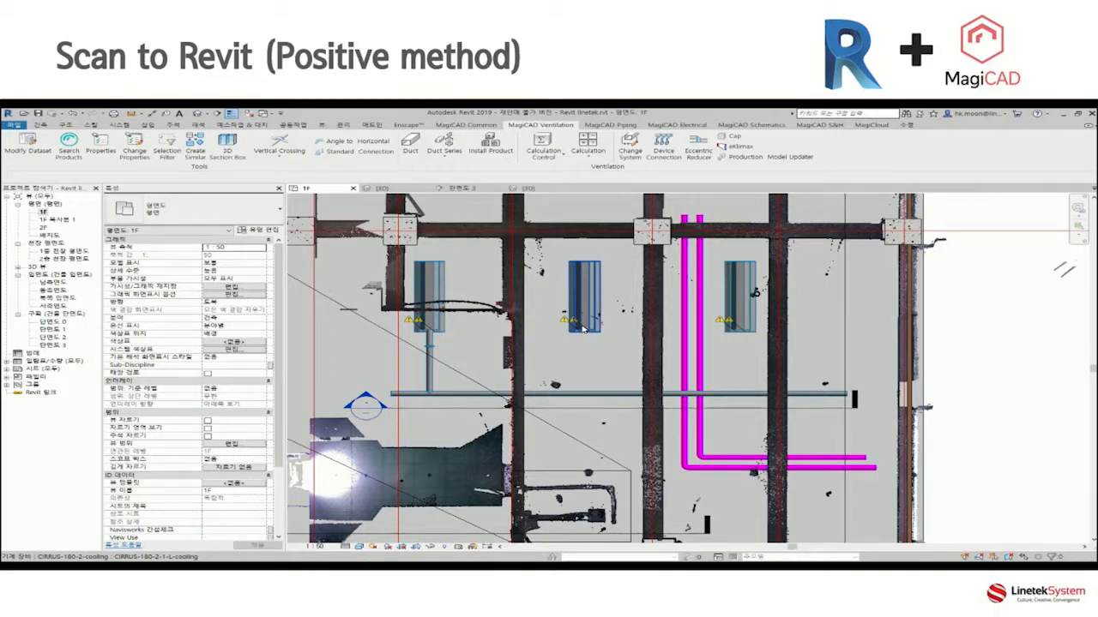
# Review the ventilation and cooling charts in the product properties of the middle CIRRUS-180-2 cooling unit in the 1F plan.
pyautogui.click(598, 324)
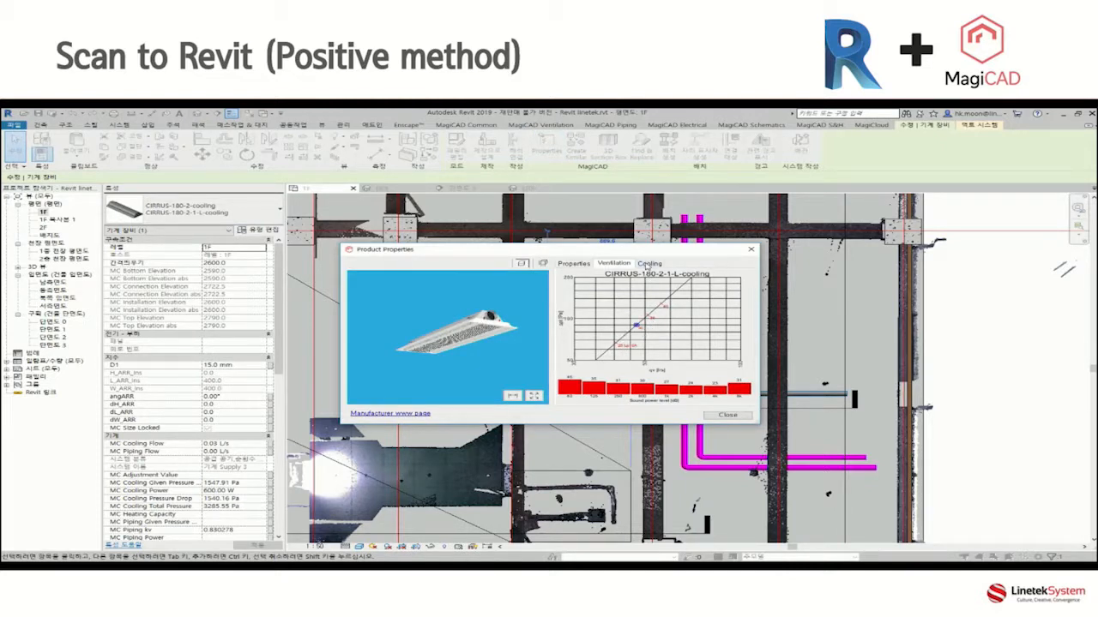
pyautogui.click(648, 264)
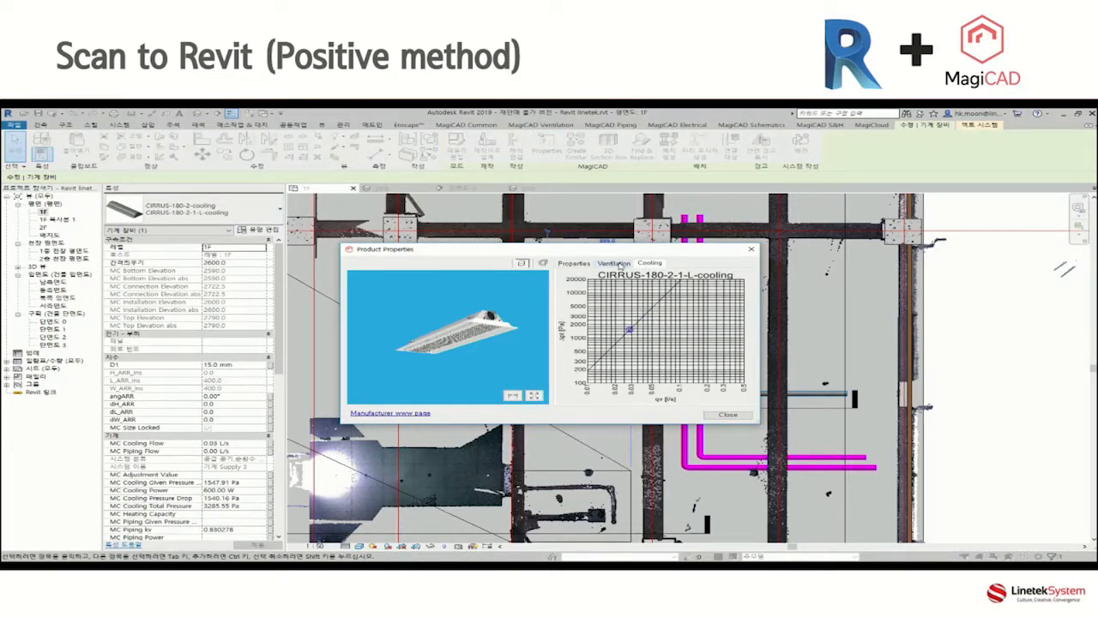
pyautogui.click(618, 265)
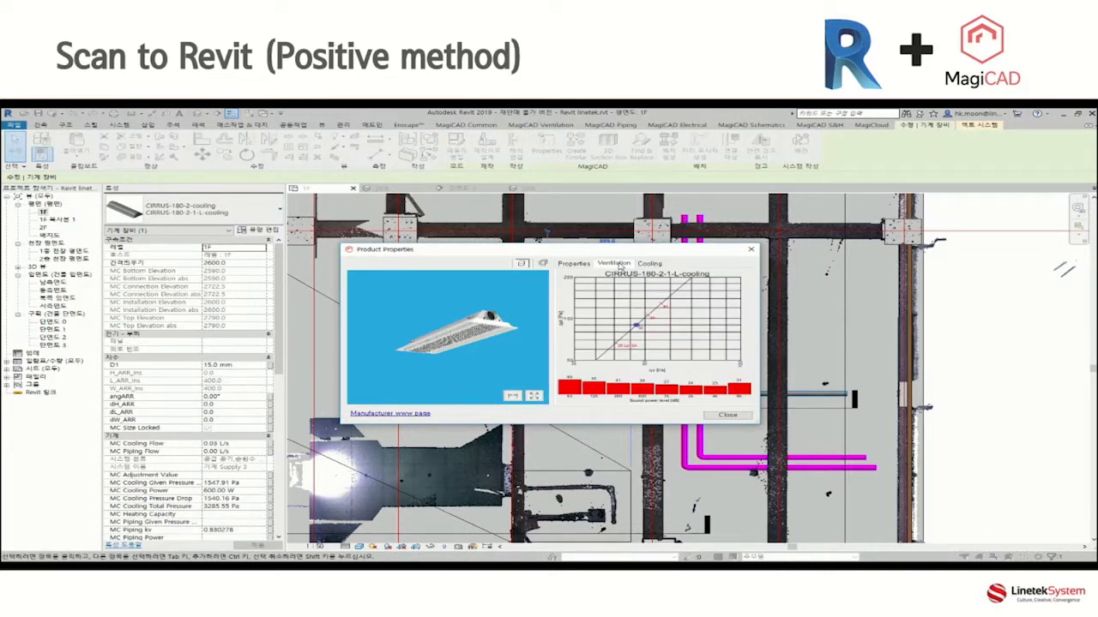
pyautogui.click(728, 416)
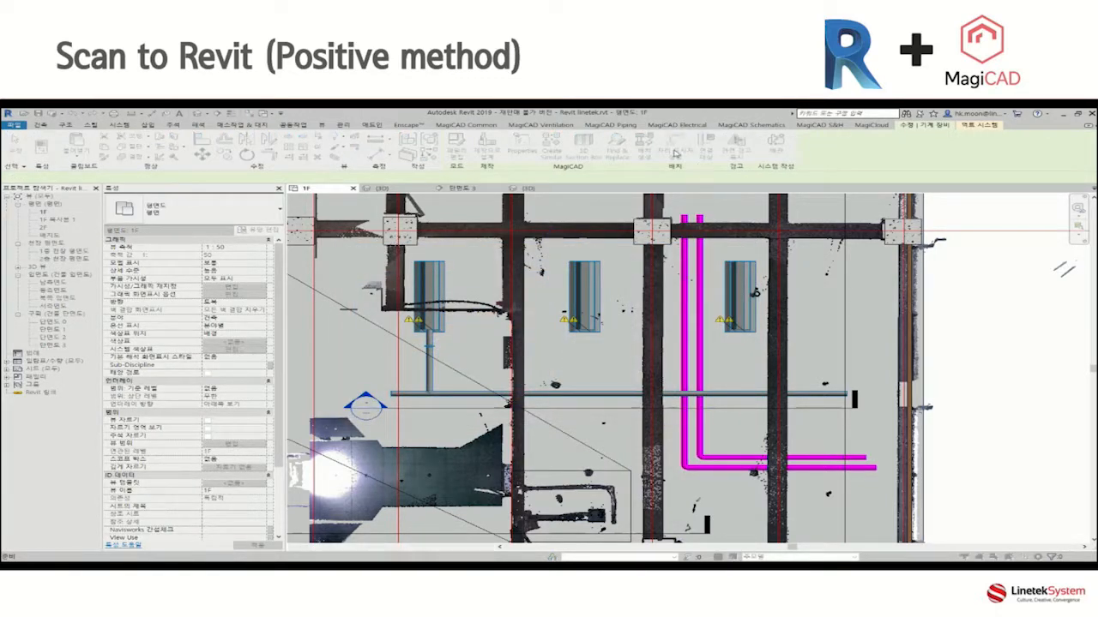
# Connect the middle CIRRUS-180-2 cooling unit to the main supply duct with Device Connection, using the 45/45 solution.
pyautogui.click(566, 126)
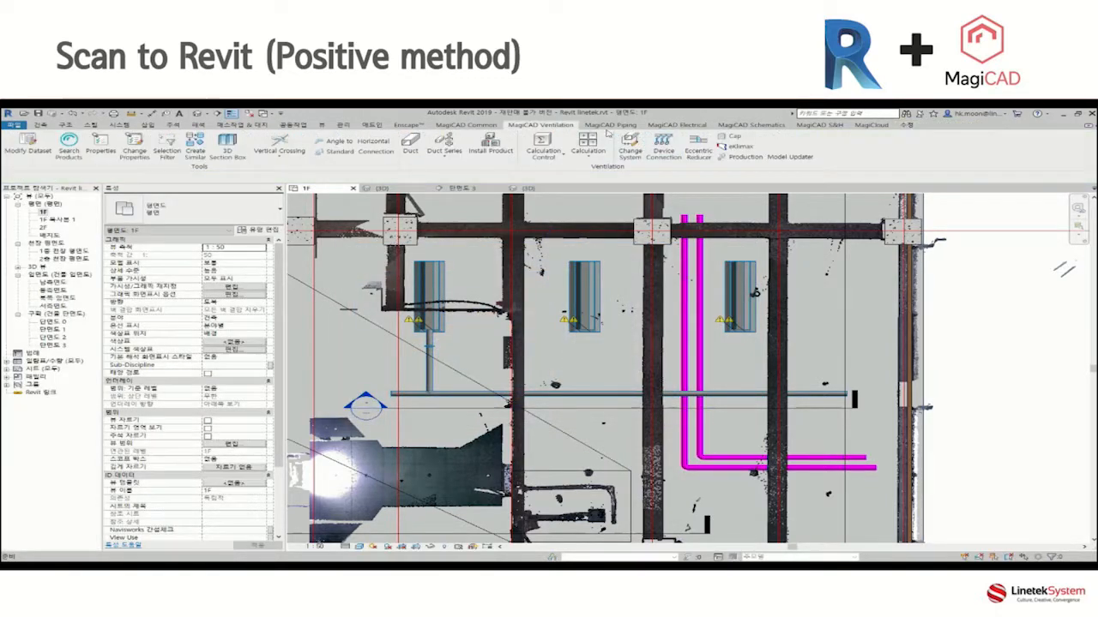
pyautogui.click(663, 146)
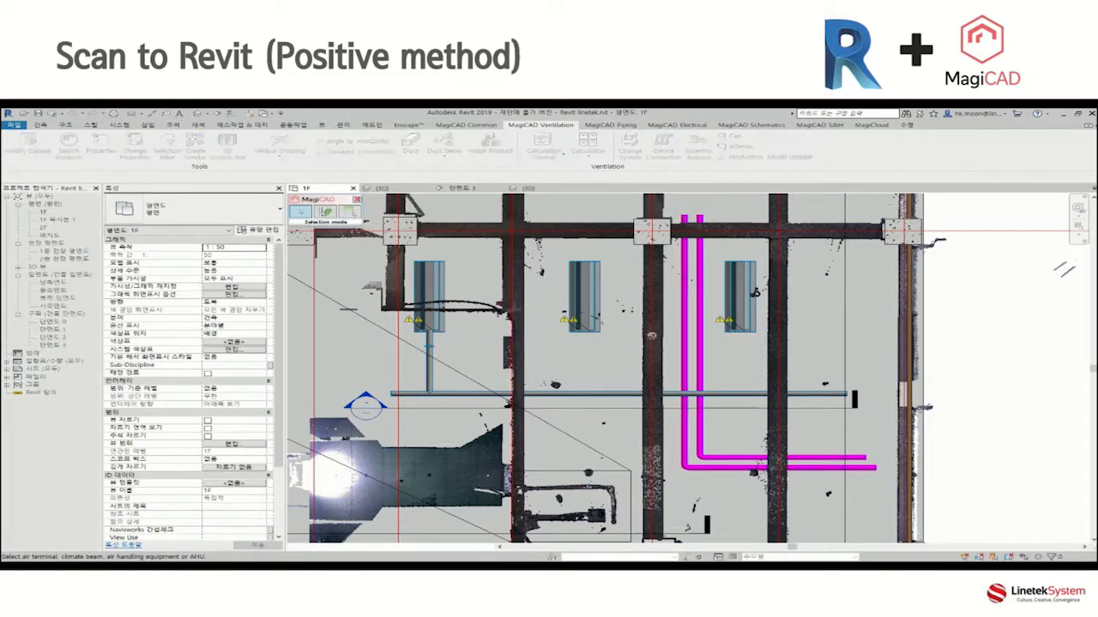
pyautogui.click(594, 327)
pyautogui.click(589, 394)
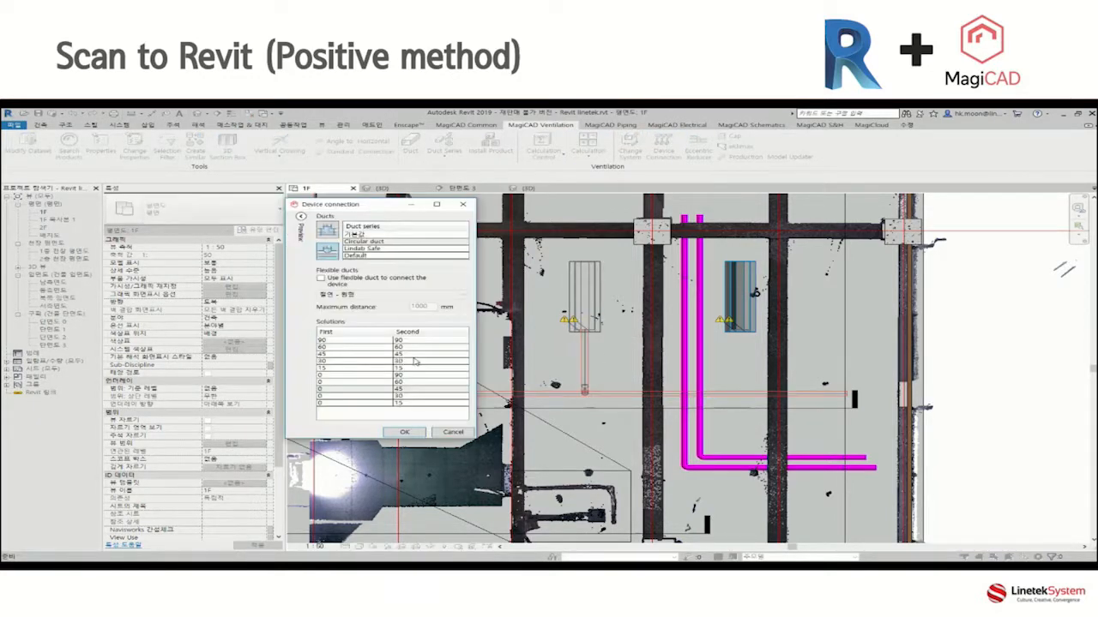
pyautogui.click(357, 355)
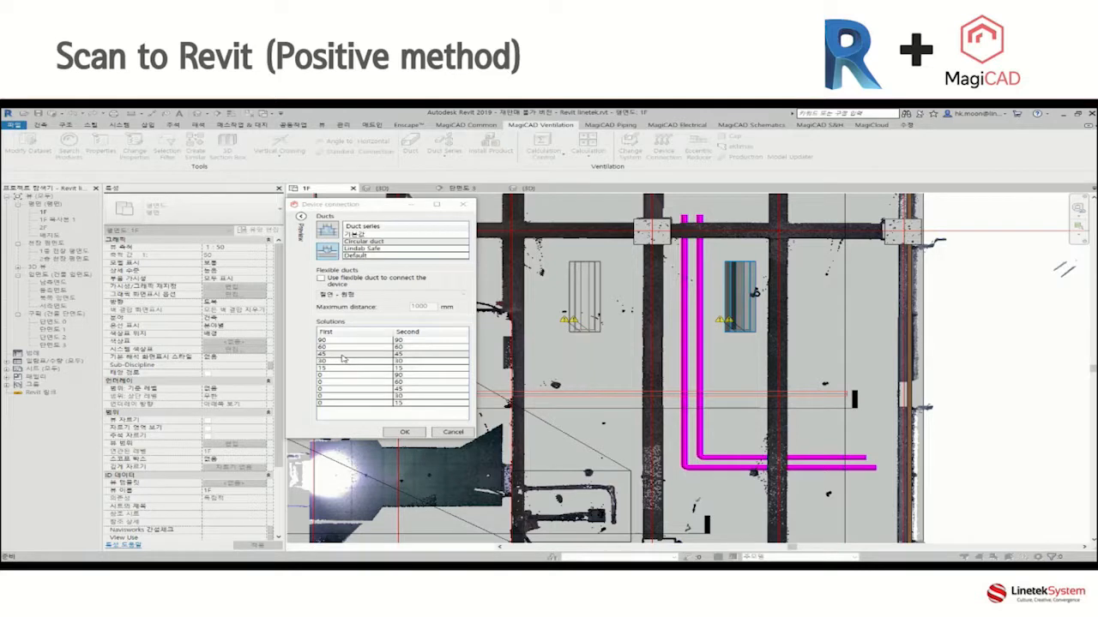
pyautogui.click(404, 432)
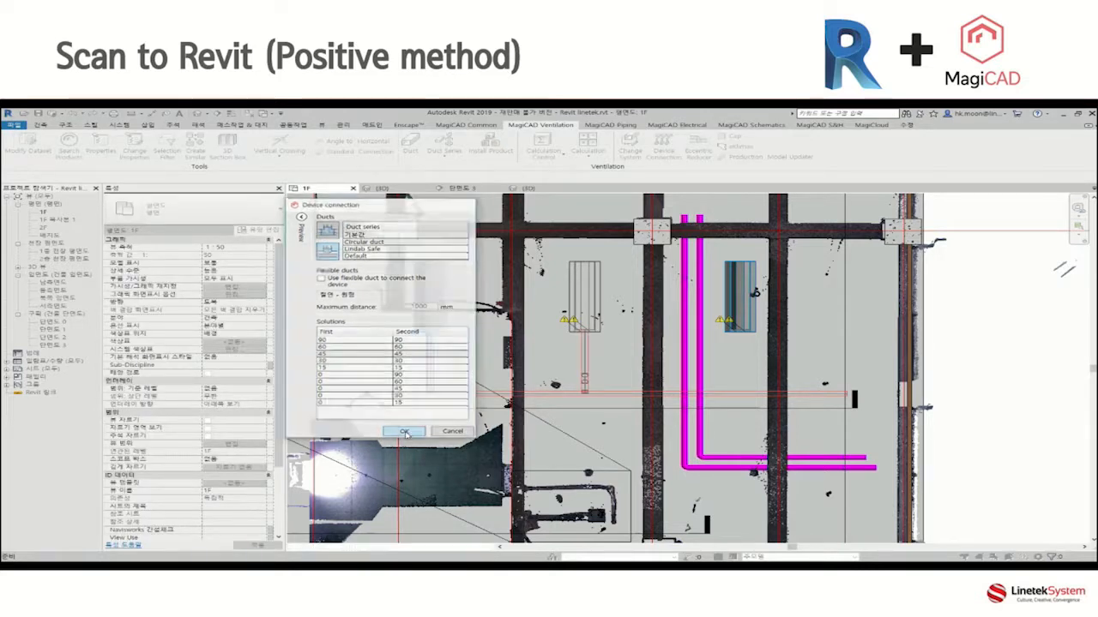
# Connect the cooling unit nearest the pink pipes' far side to the main supply duct, and end Device Connection.
pyautogui.click(748, 336)
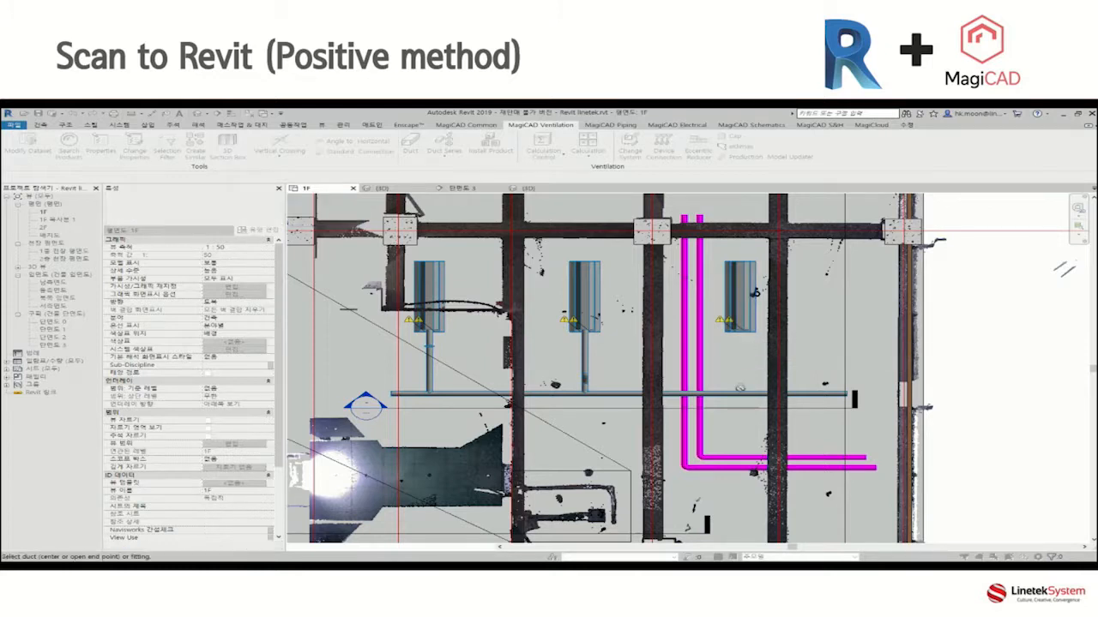
pyautogui.click(743, 393)
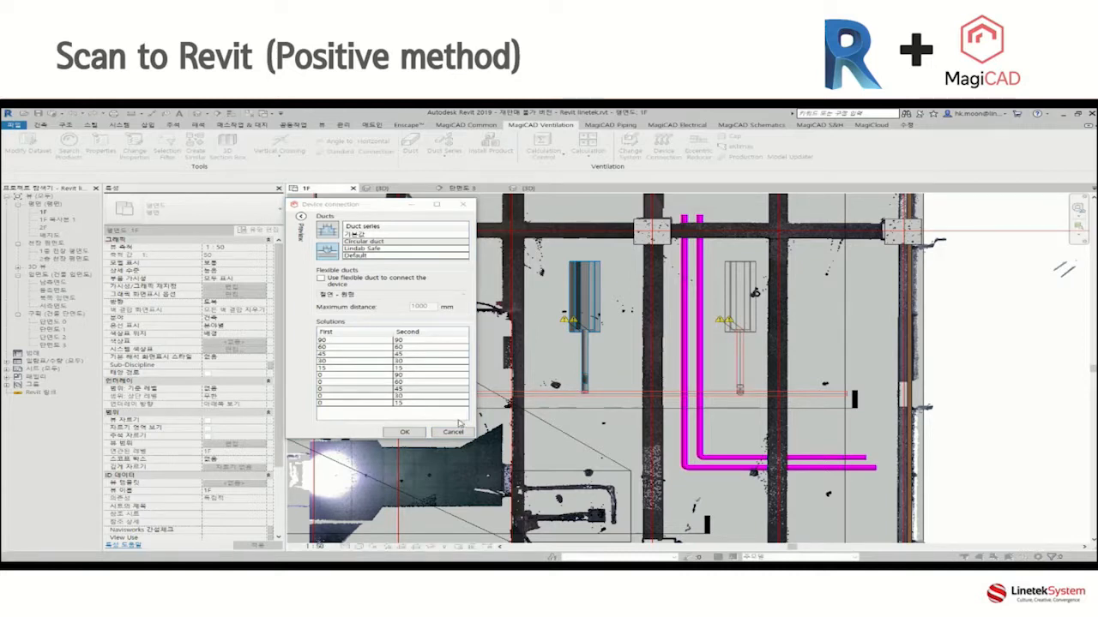
pyautogui.click(424, 433)
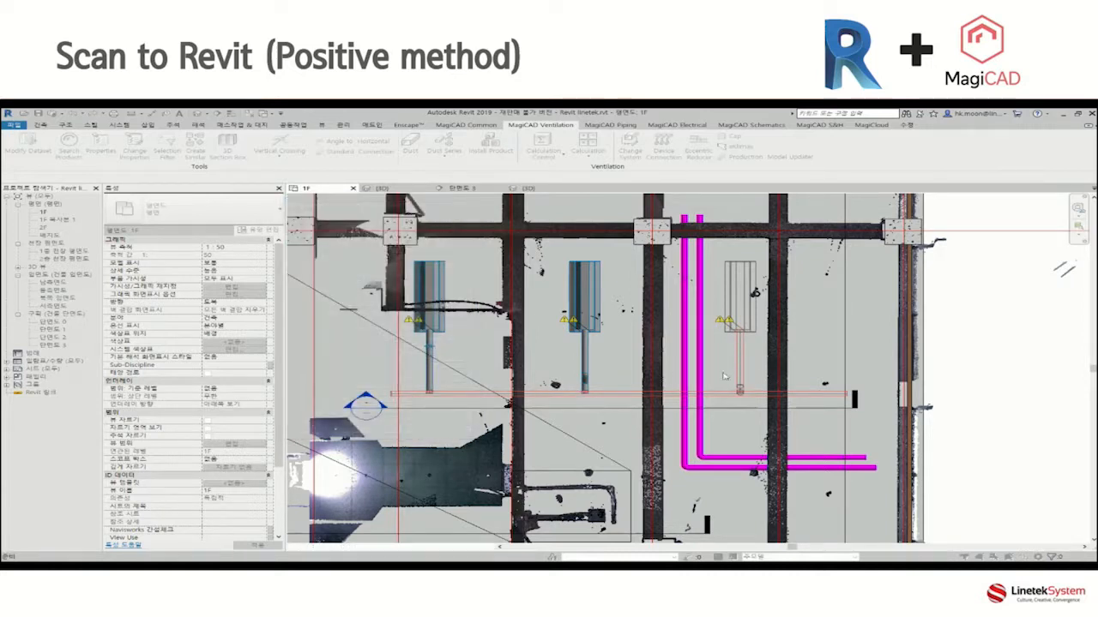
pyautogui.click(348, 212)
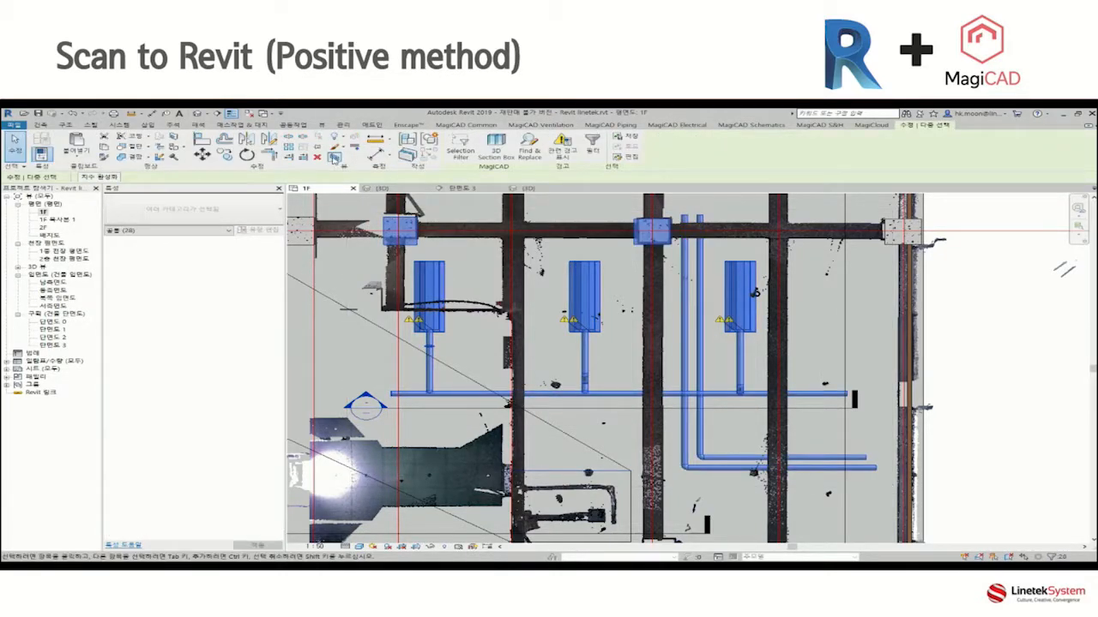
# Create a 3D section box around the selected cooling units, ducts and pipes, and lower its top face to inspect the new duct connections.
pyautogui.click(496, 151)
pyautogui.keyDown('shift'); pyautogui.moveTo(665, 478); pyautogui.dragTo(707, 443, button='middle'); pyautogui.keyUp('shift')
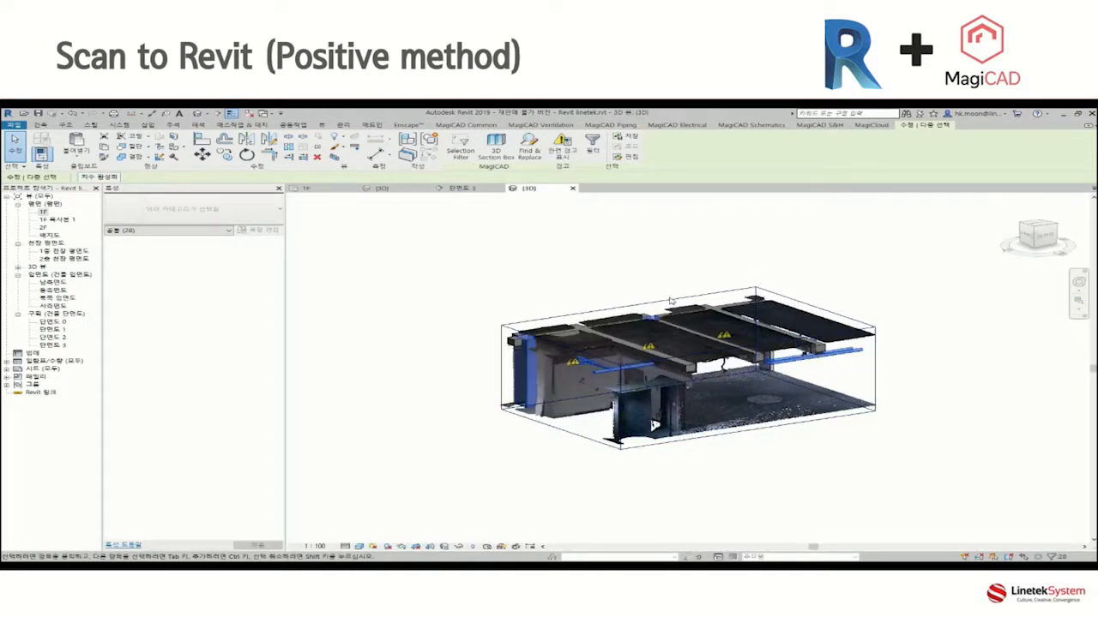
pyautogui.click(671, 301)
pyautogui.moveTo(691, 337); pyautogui.dragTo(690, 347)
pyautogui.click(902, 473)
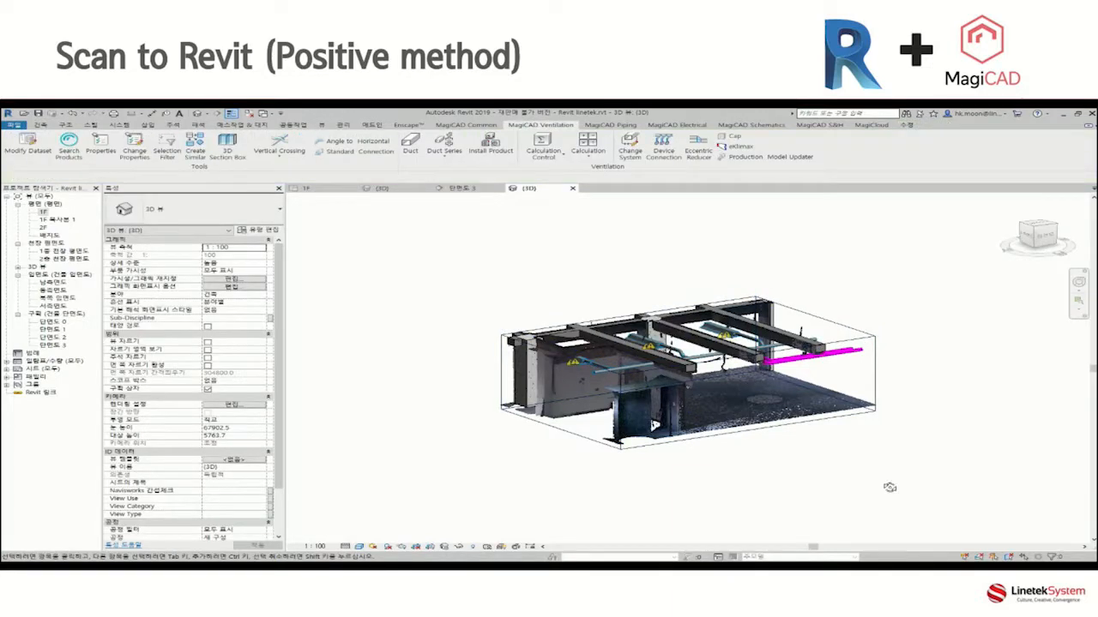
pyautogui.scroll(10, 796, 377)
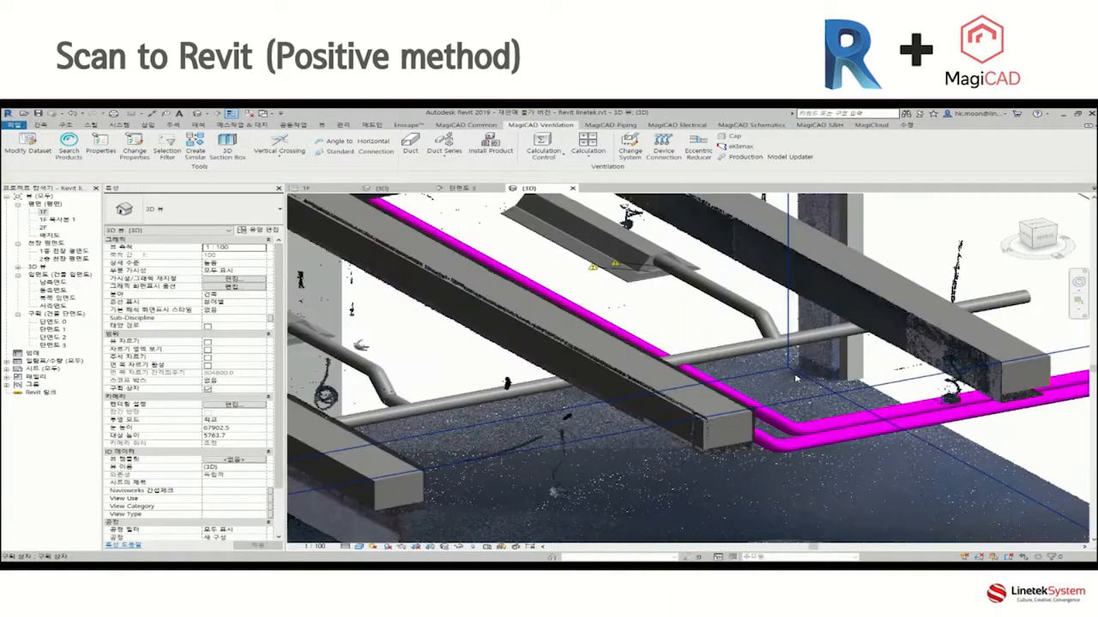
pyautogui.moveTo(548, 426); pyautogui.dragTo(720, 418, button='middle')
pyautogui.keyDown('shift'); pyautogui.moveTo(566, 401); pyautogui.dragTo(654, 415, button='middle'); pyautogui.keyUp('shift')
pyautogui.scroll(2, 742, 419)
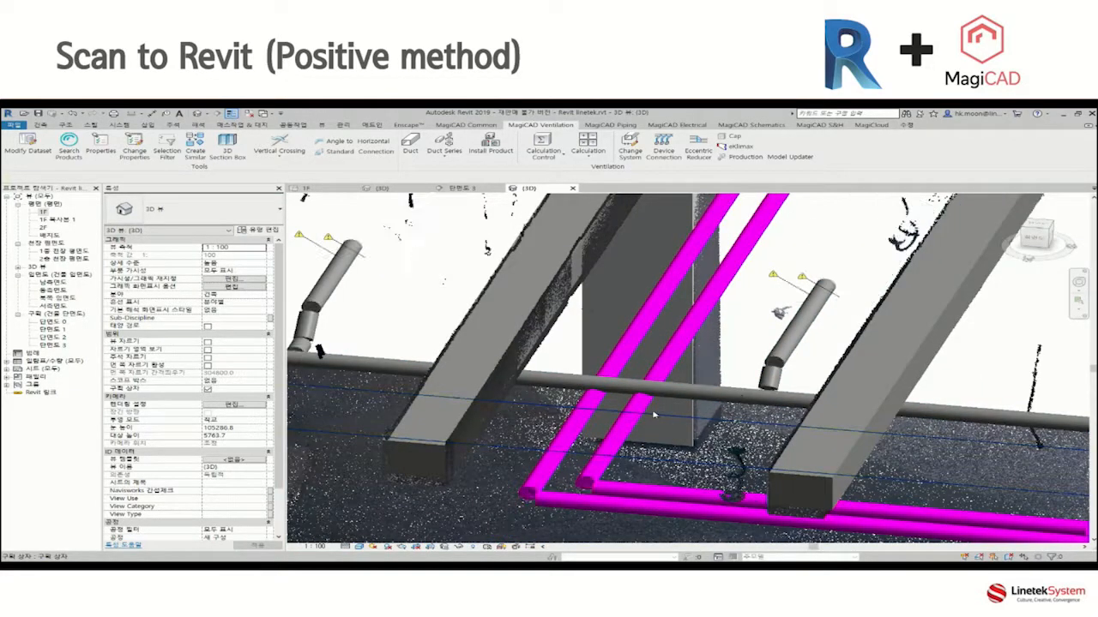
# From the 1F plan, start installing a ventilation product and review the diagram of the Swegon SIRIa air flow damper in its dataset properties.
pyautogui.doubleClick(41, 213)
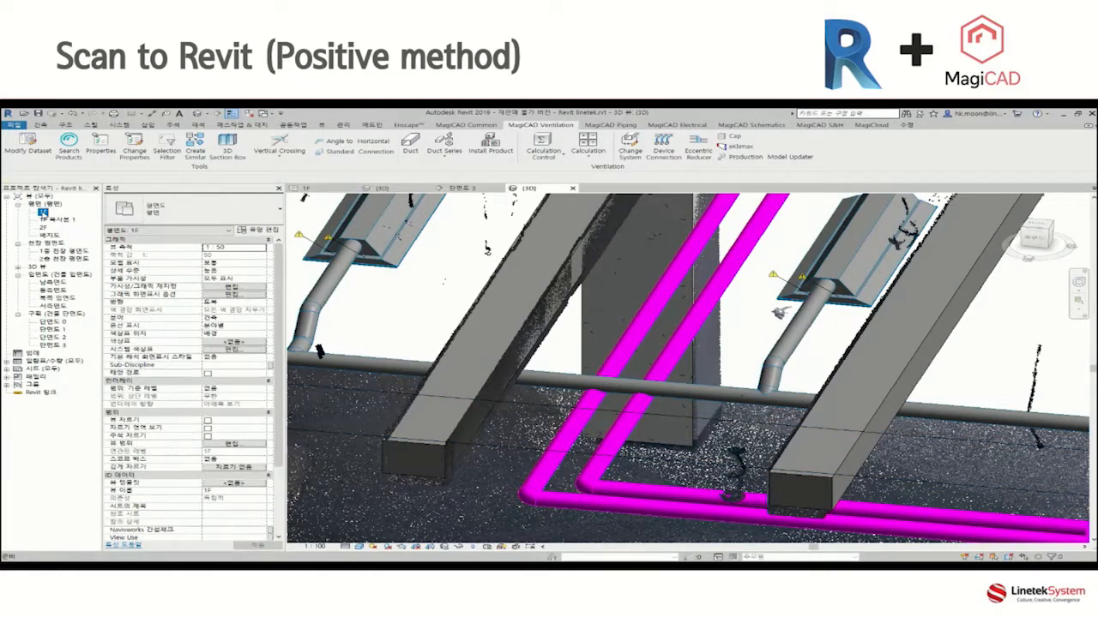
pyautogui.click(490, 146)
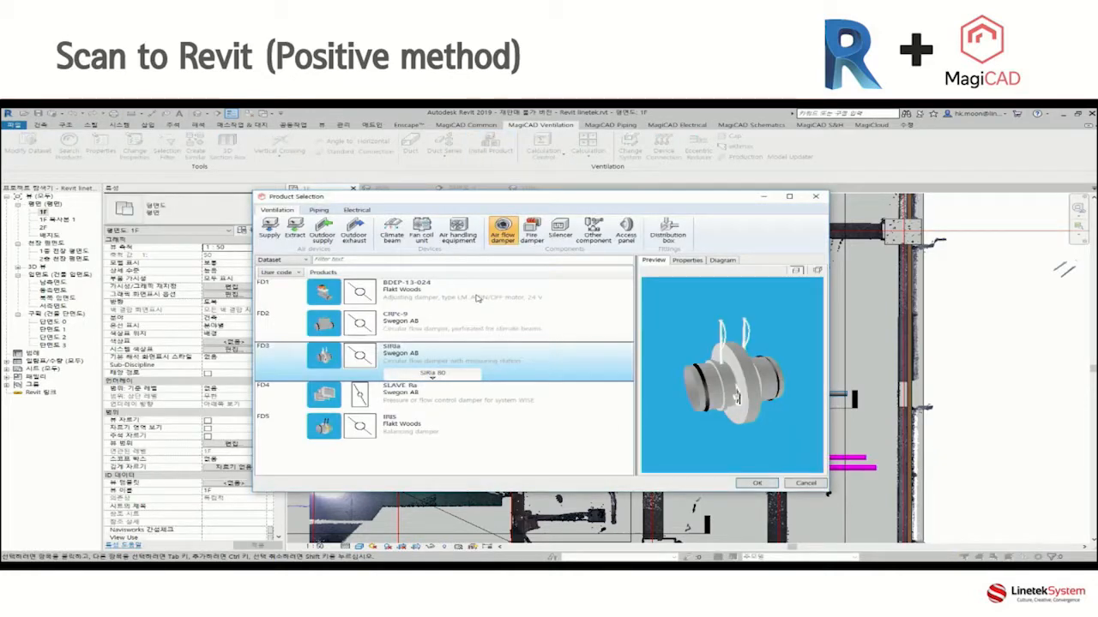
pyautogui.rightClick(424, 361)
pyautogui.click(463, 383)
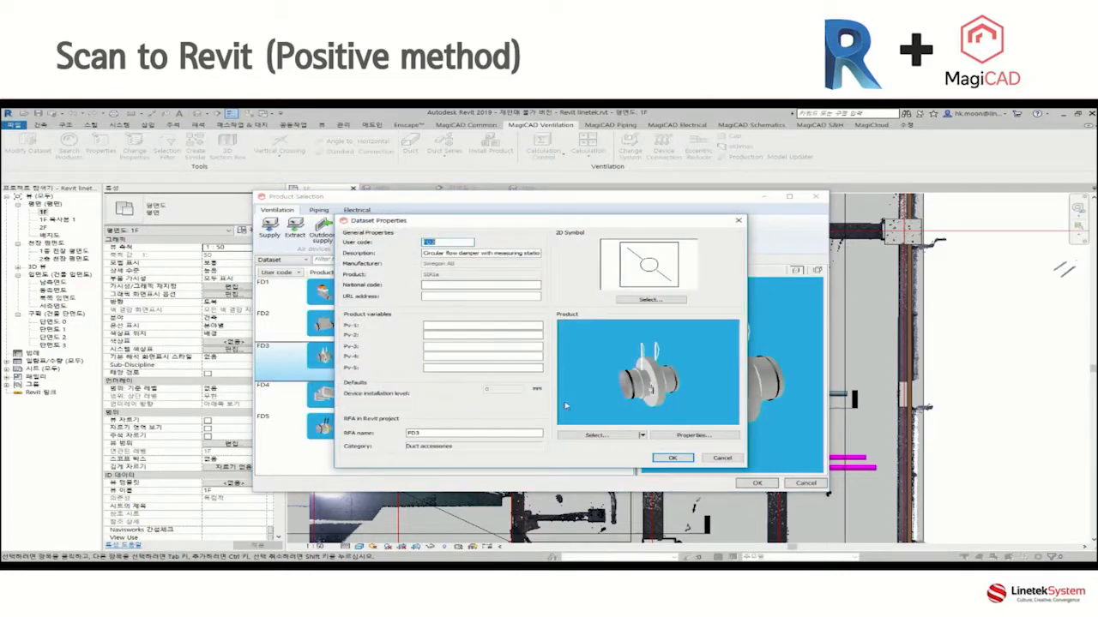
pyautogui.click(686, 435)
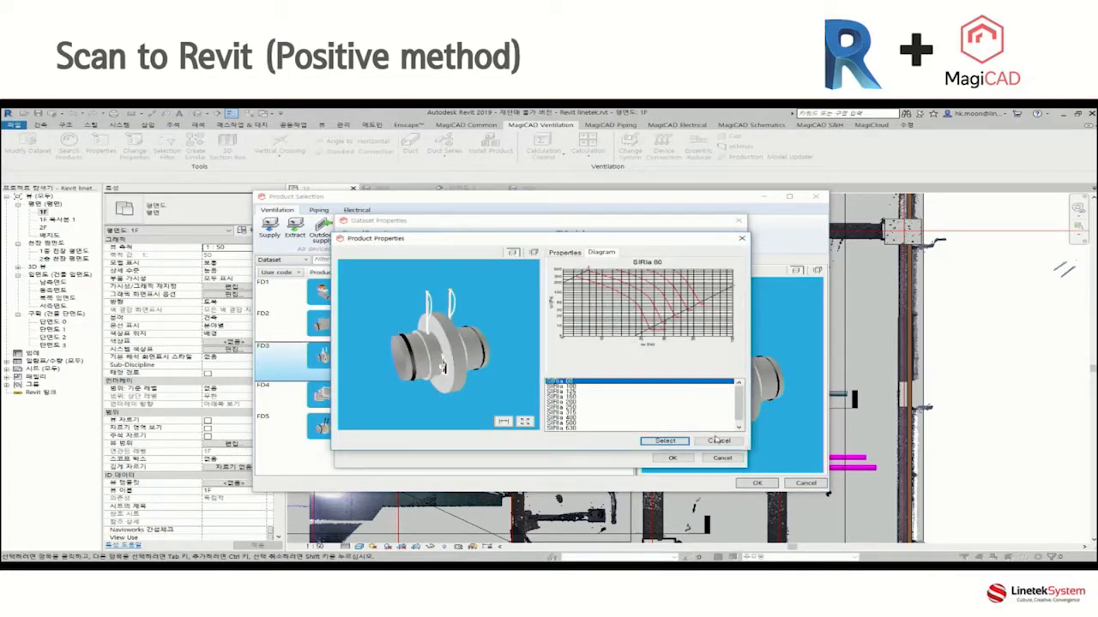
pyautogui.click(716, 441)
pyautogui.click(669, 459)
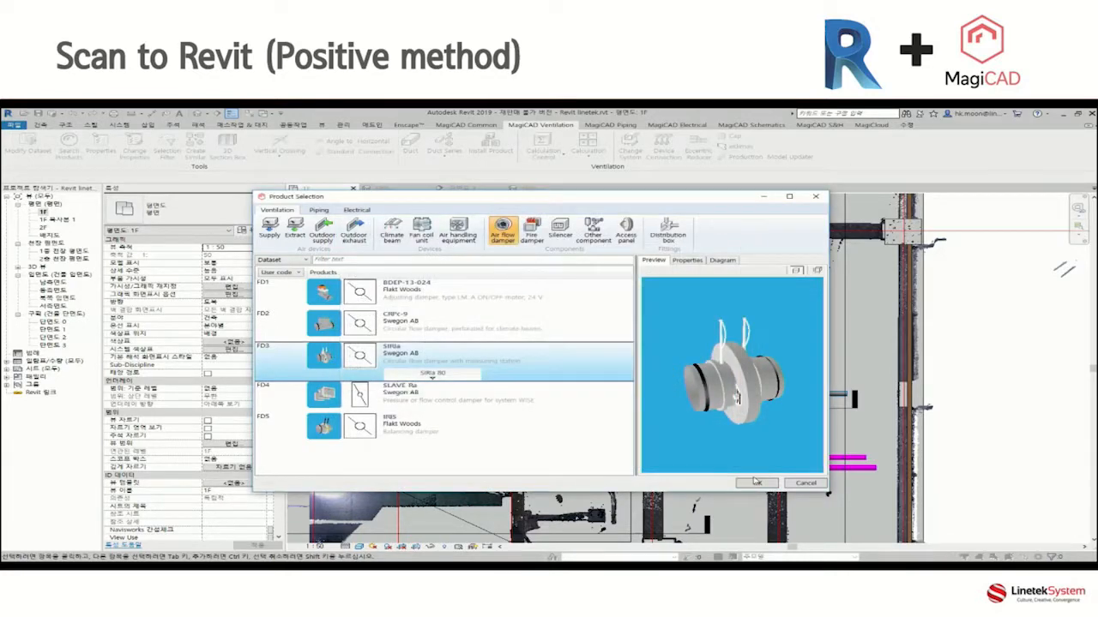
# Install the SIRIa air flow damper on the two newly connected branch ducts with Smart placement.
pyautogui.click(758, 484)
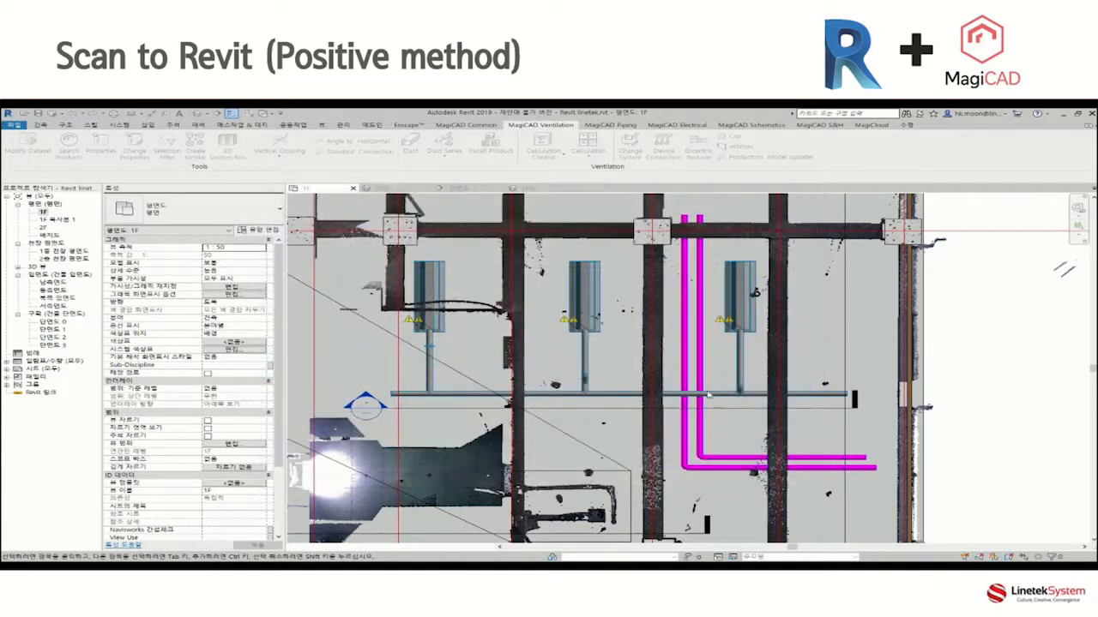
pyautogui.click(743, 351)
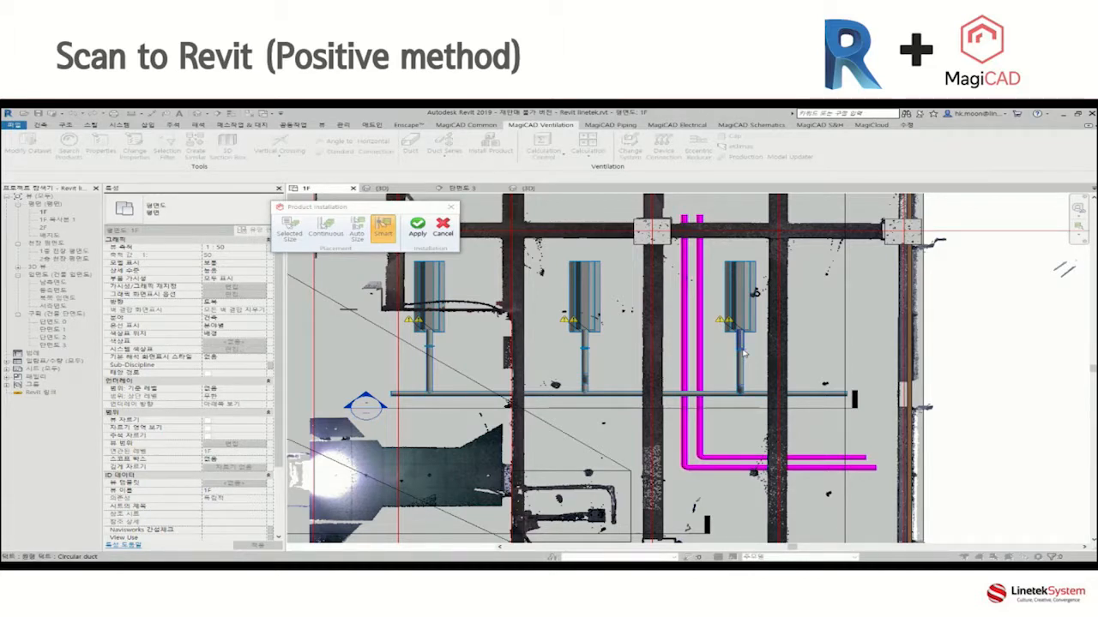
pyautogui.click(418, 228)
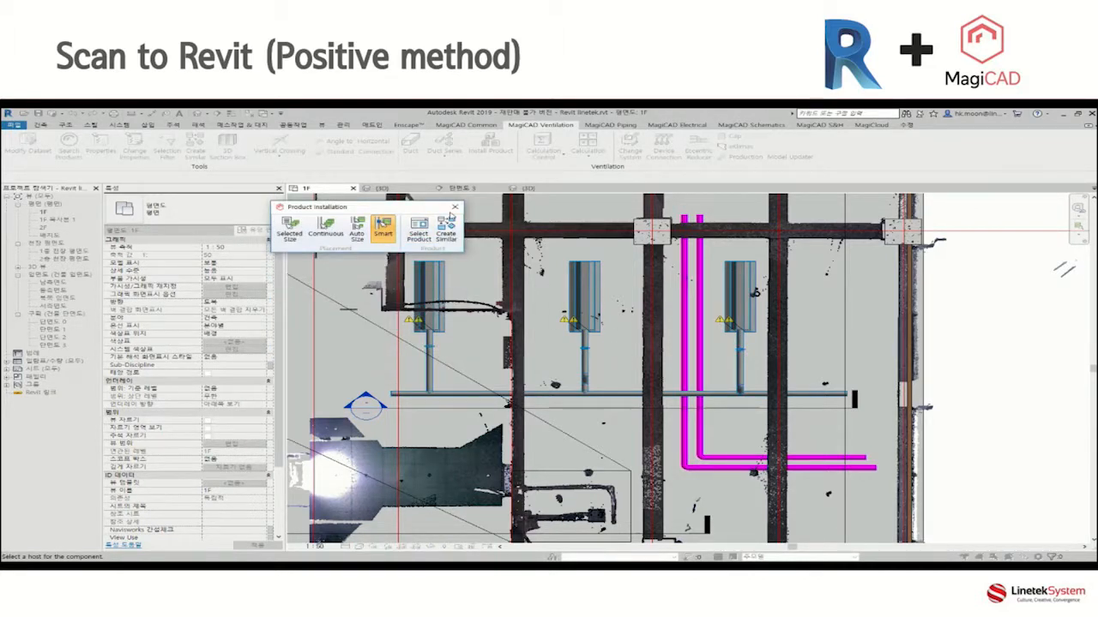
pyautogui.click(453, 208)
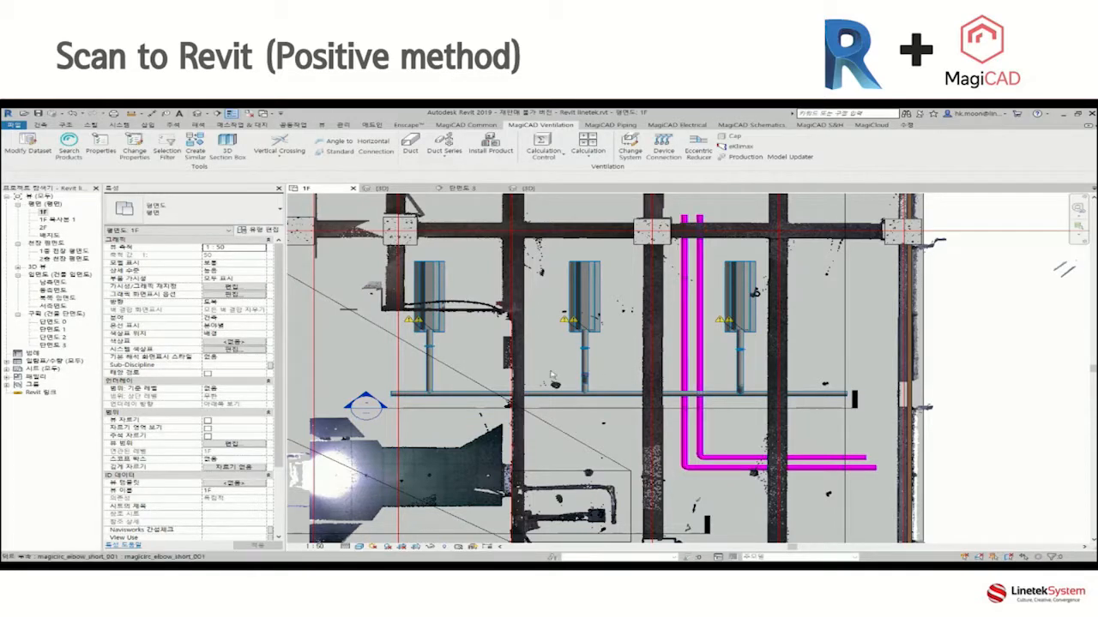
# Check the ventilation flow and pressure properties of the leftmost cooling unit in the 1F plan.
pyautogui.click(429, 292)
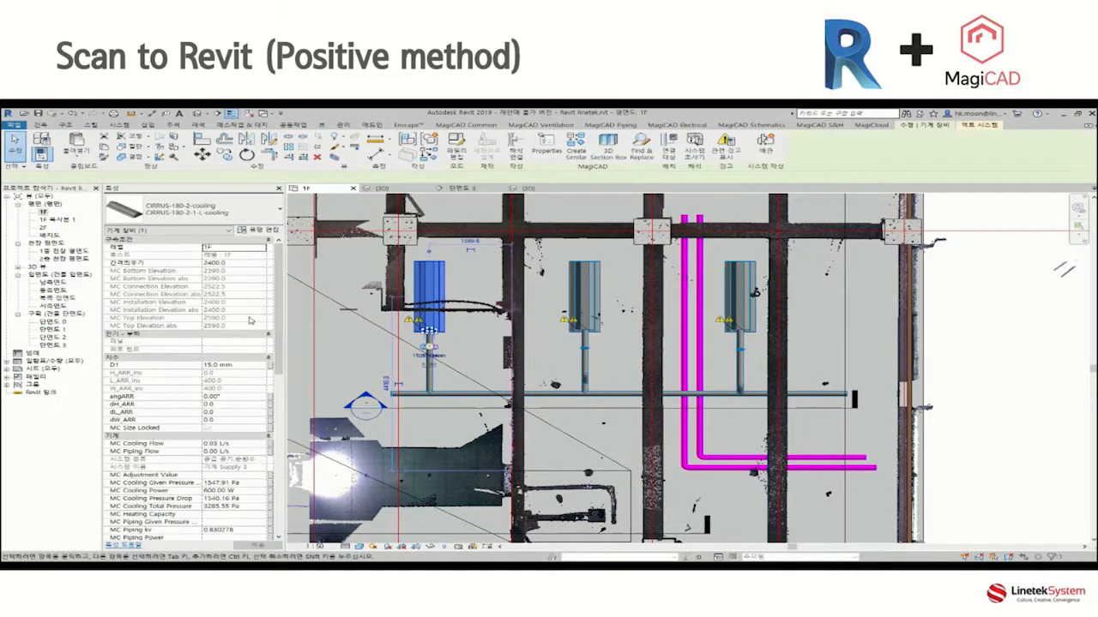
pyautogui.scroll(-8, 277, 400)
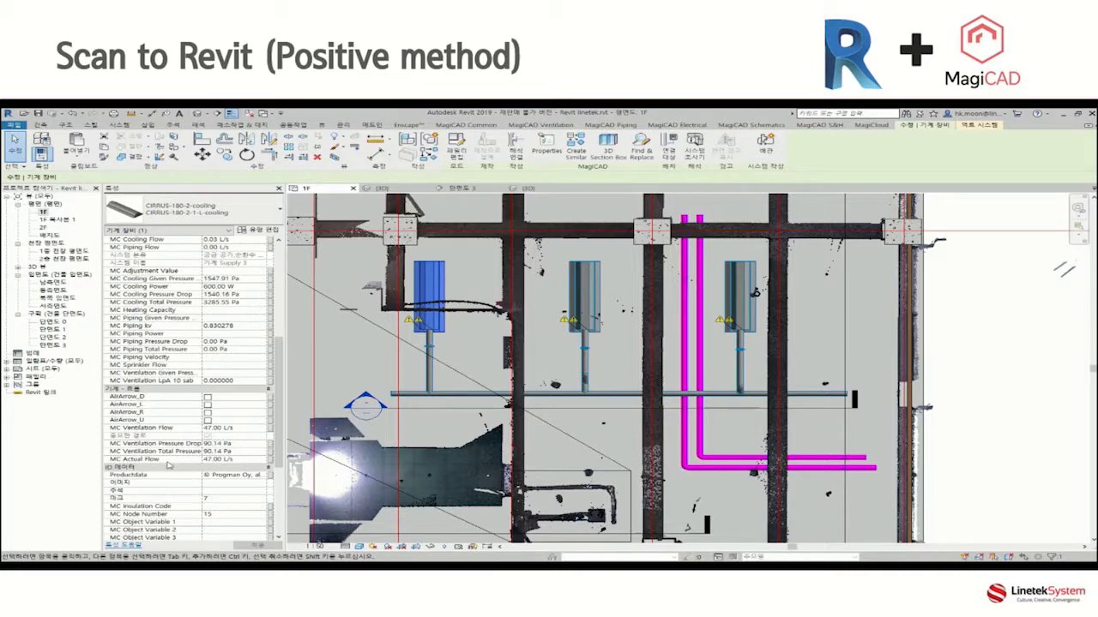
pyautogui.press('Escape')
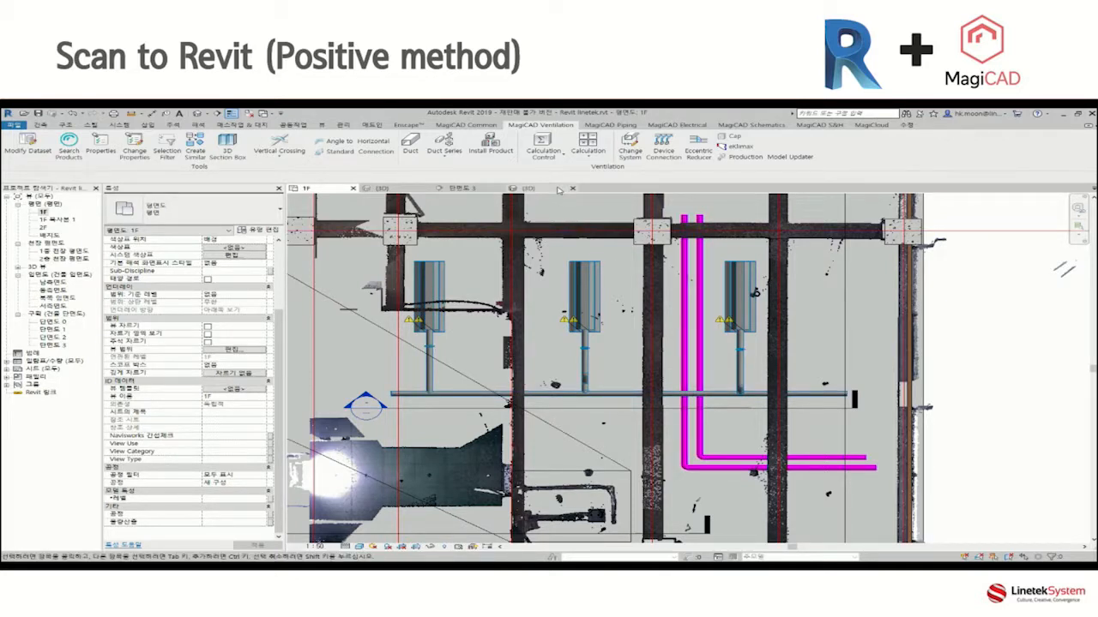
# Run the ductwork sizing on the supply duct for the whole network with the Max. velocity 4-8 m/s method.
pyautogui.click(588, 150)
pyautogui.click(631, 180)
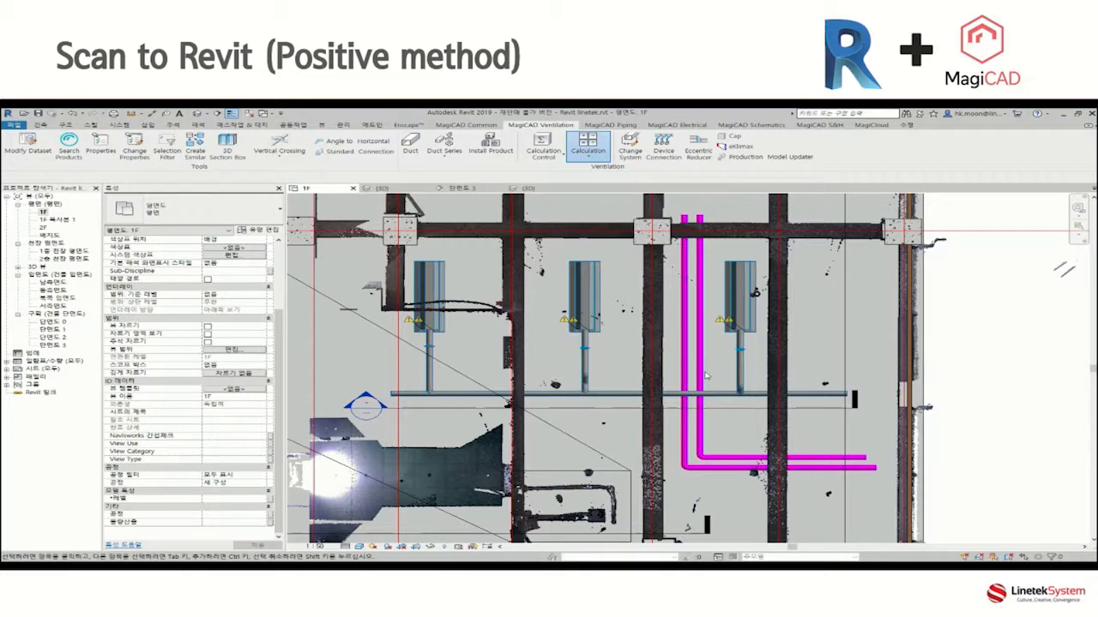
pyautogui.moveTo(531, 274); pyautogui.dragTo(419, 215)
pyautogui.click(363, 282)
pyautogui.click(346, 295)
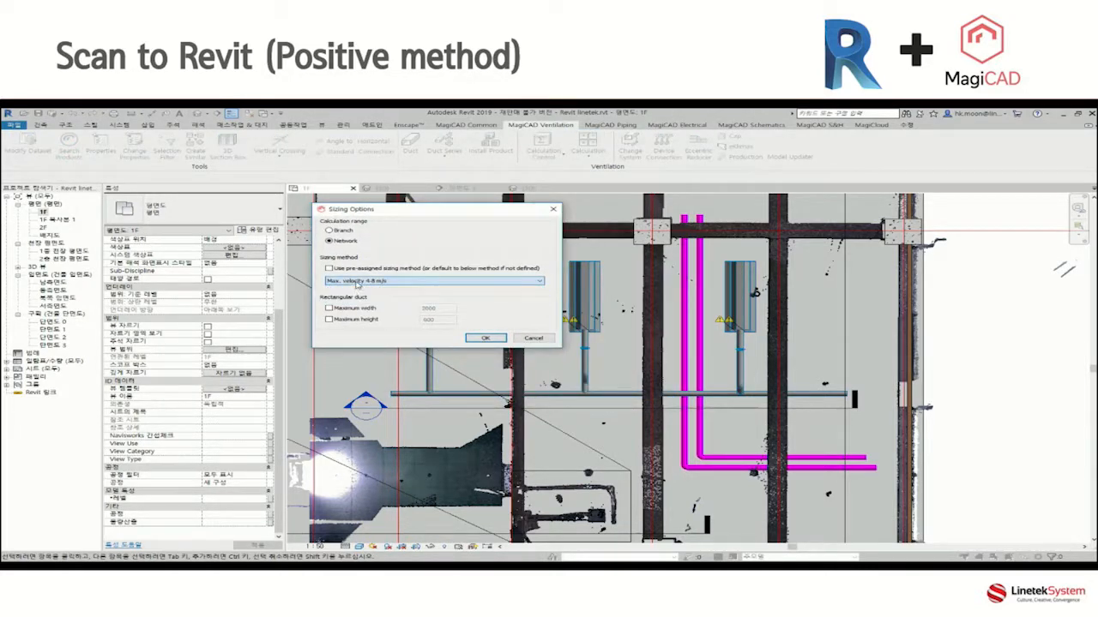
pyautogui.click(482, 338)
pyautogui.click(555, 390)
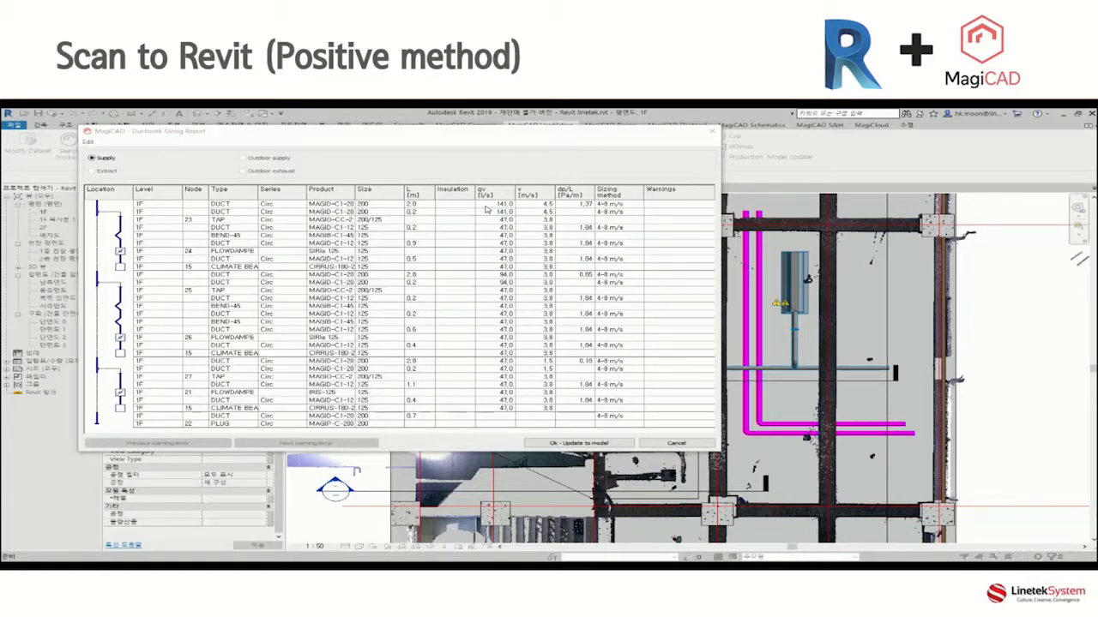
# Review the flow damper and main duct rows in the Ductwork Sizing Report, and update the model with the sizing.
pyautogui.click(151, 255)
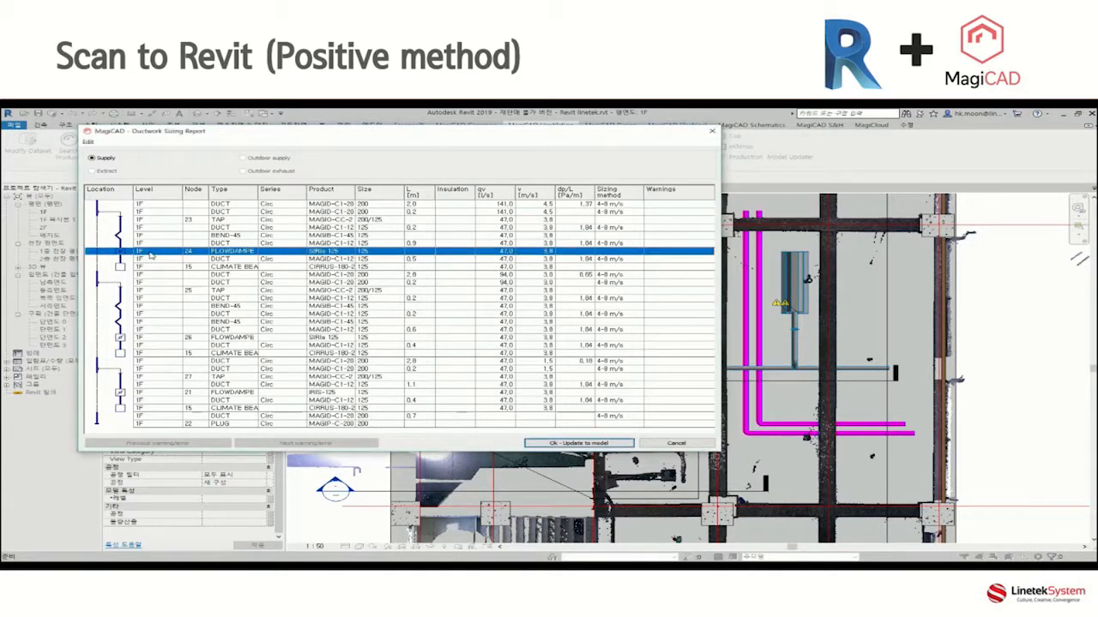
pyautogui.click(152, 283)
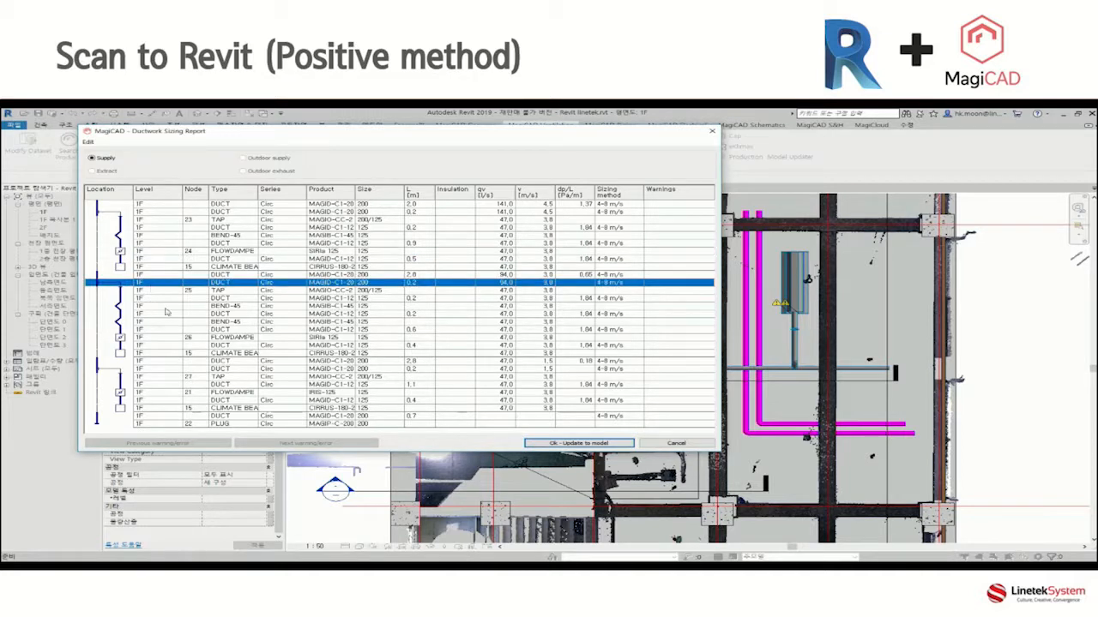
pyautogui.click(158, 370)
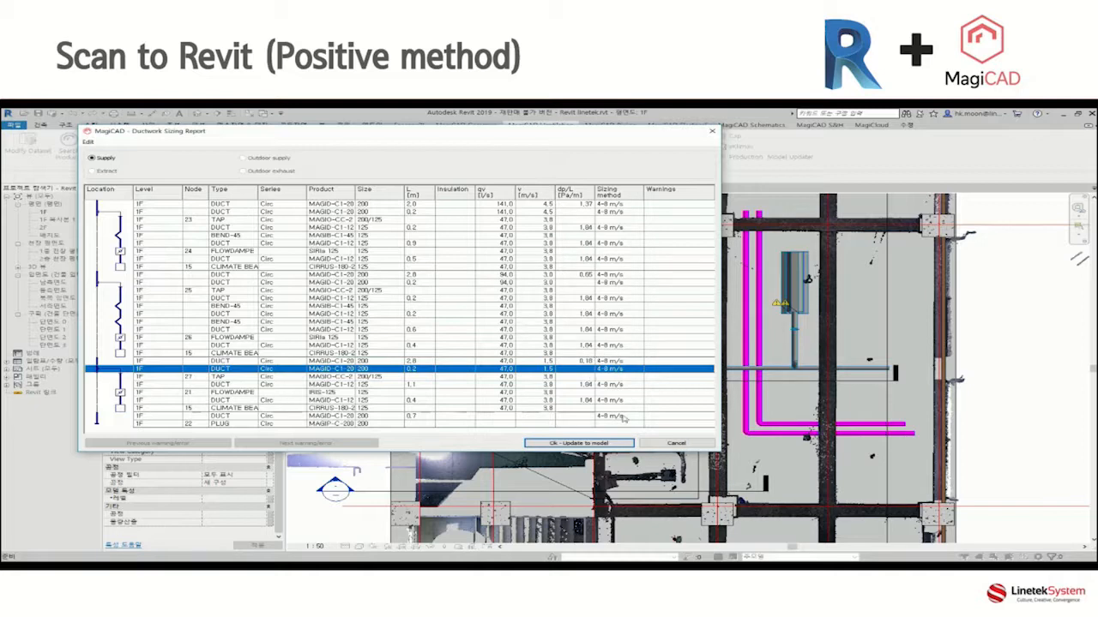
pyautogui.click(582, 442)
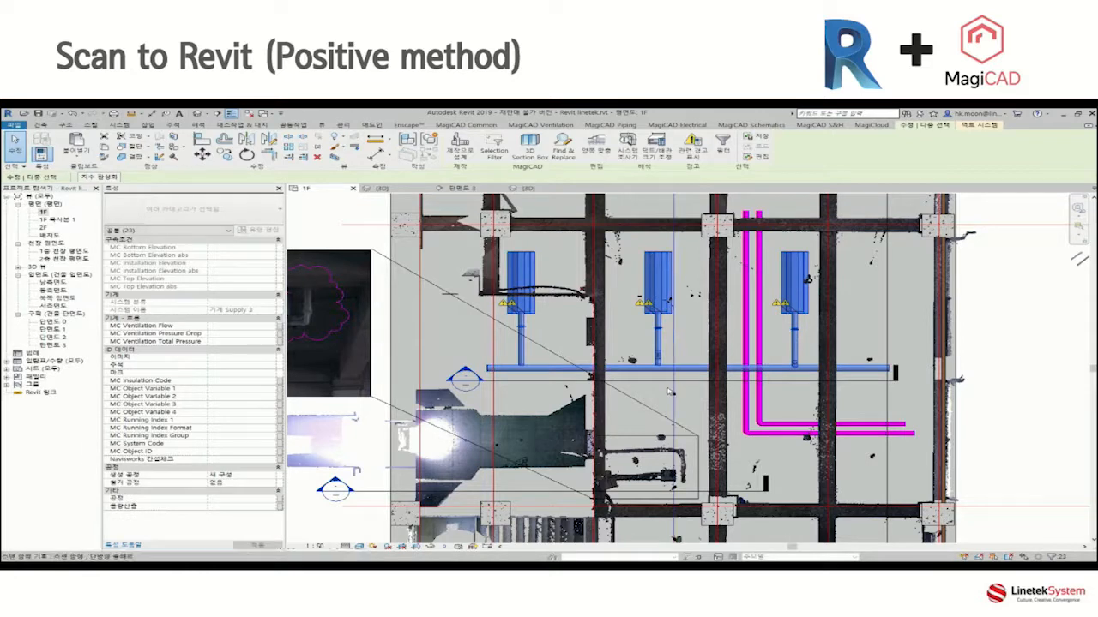
# Check the diameter and other properties of the main supply duct in the 1F plan.
pyautogui.press('Escape')
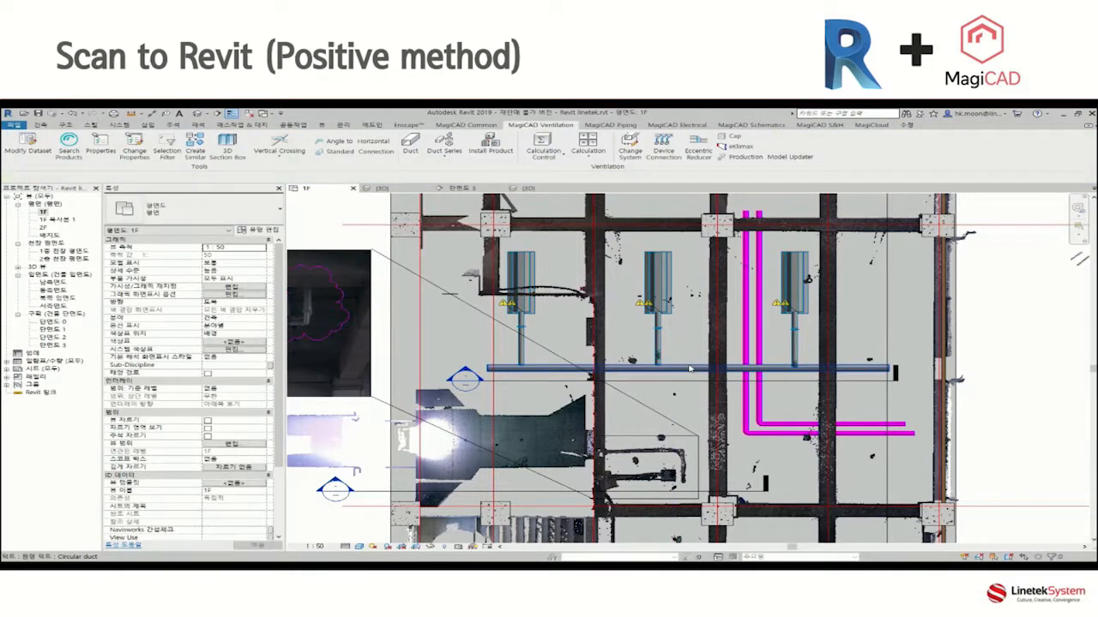
pyautogui.click(691, 369)
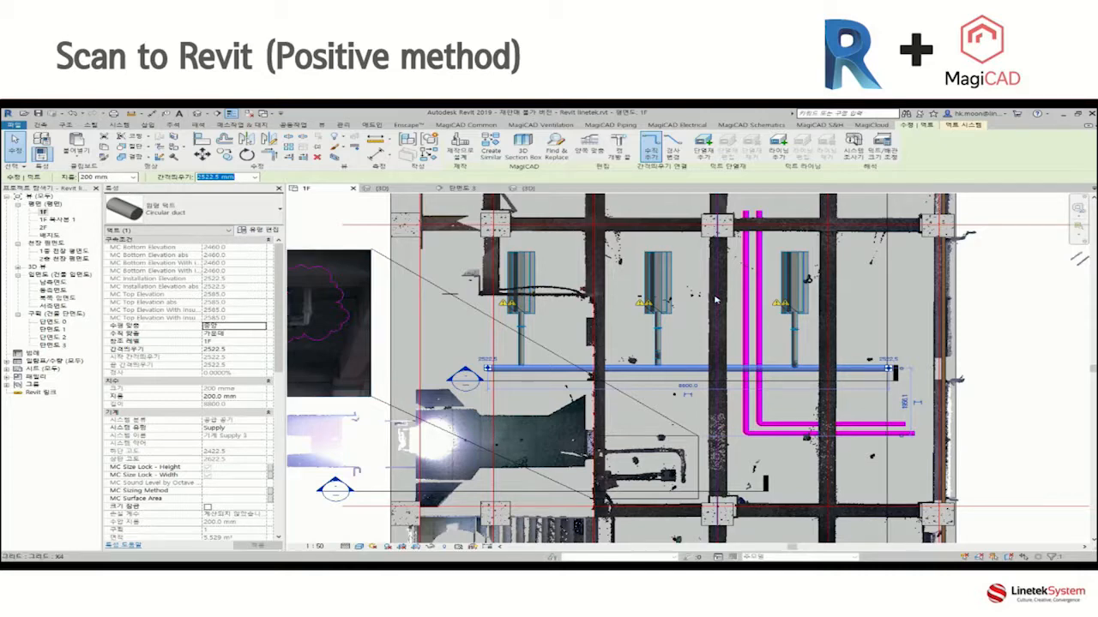
pyautogui.press('Escape')
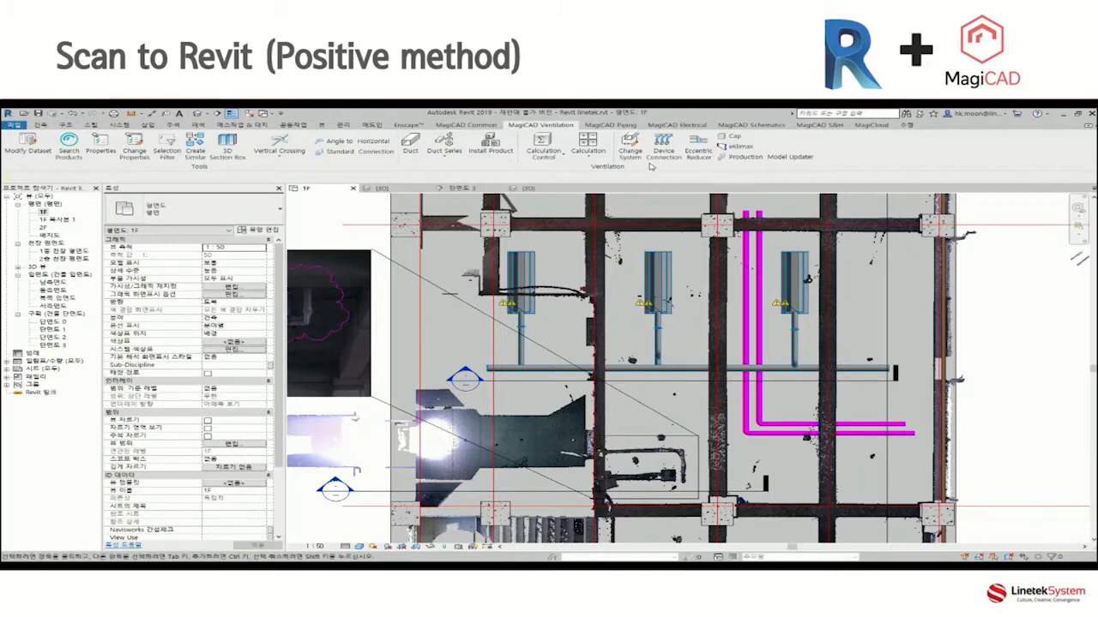
# Run ductwork balancing for the whole network with Ventilation Default Balancing Method 0/100%, balancing to minimum pressure and highlighting the index route.
pyautogui.click(589, 151)
pyautogui.click(665, 223)
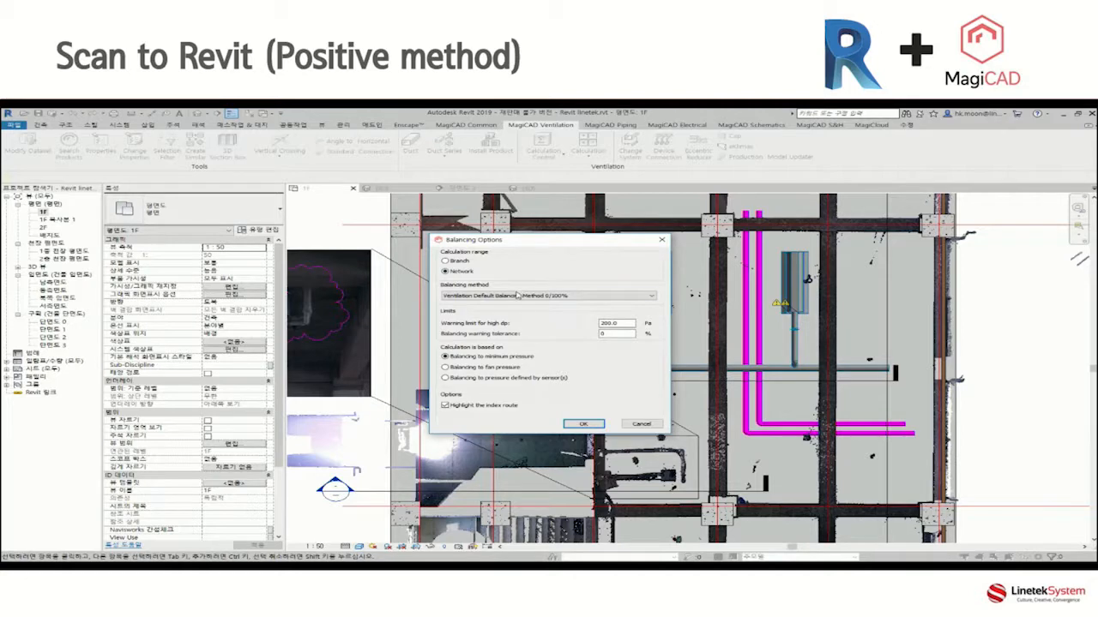
pyautogui.click(583, 424)
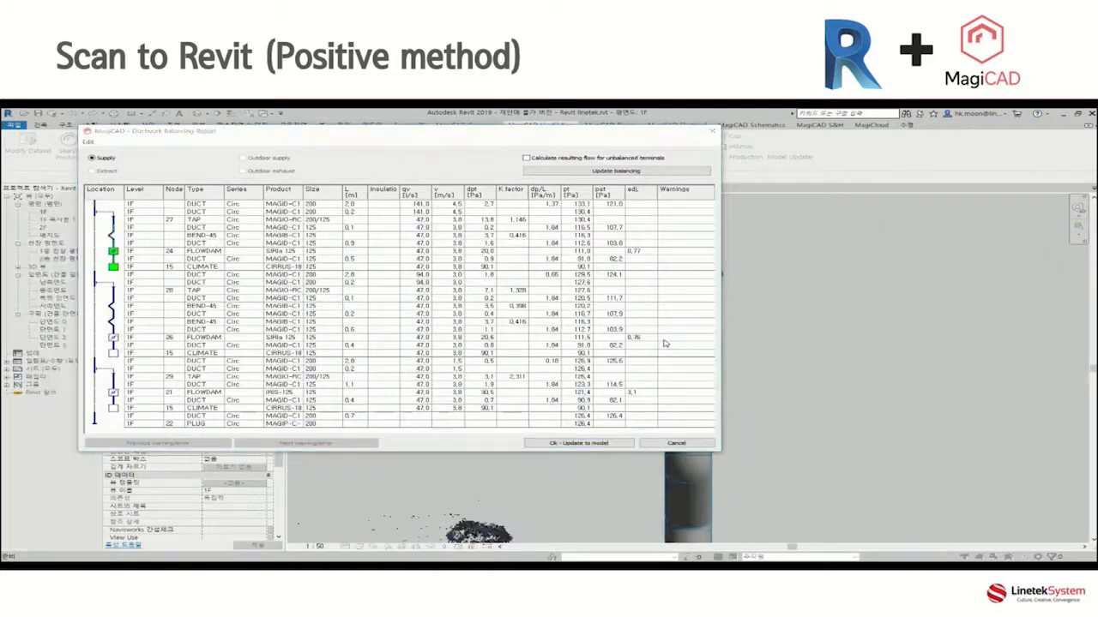
# Review the adjustment values of the three flow dampers in the Ductwork Balancing Report, and update the model with the balancing.
pyautogui.click(641, 252)
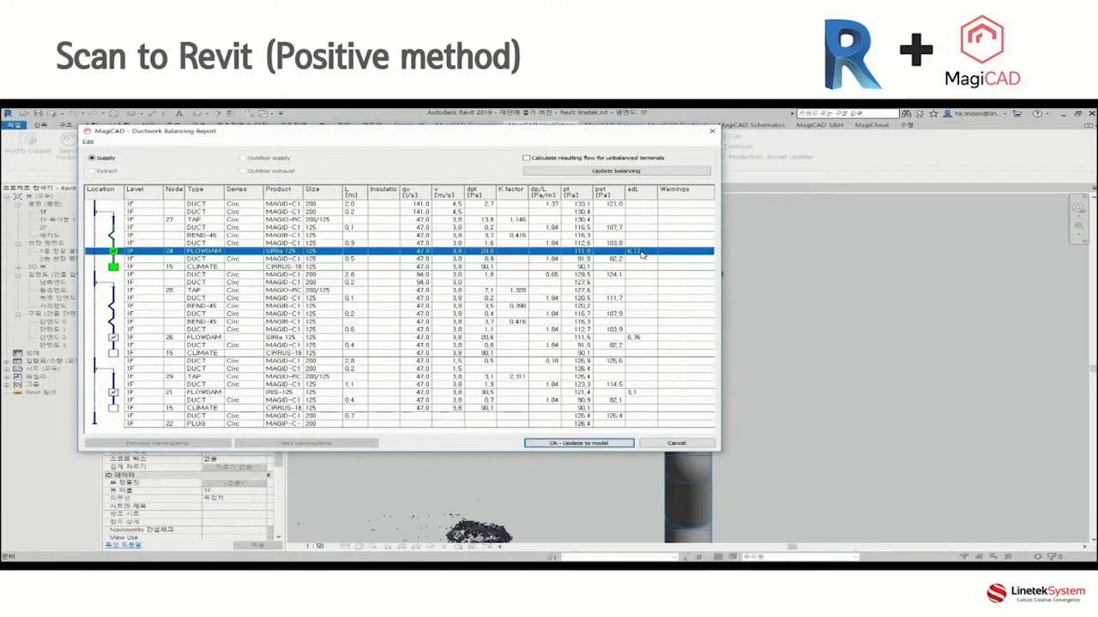
pyautogui.click(640, 340)
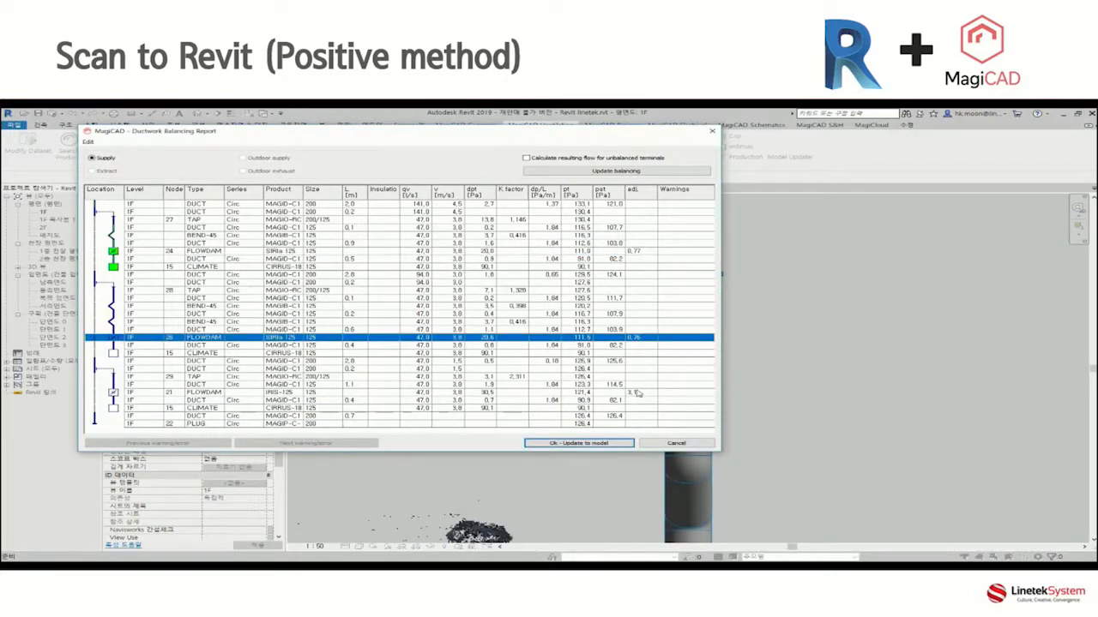
pyautogui.click(638, 393)
pyautogui.click(579, 443)
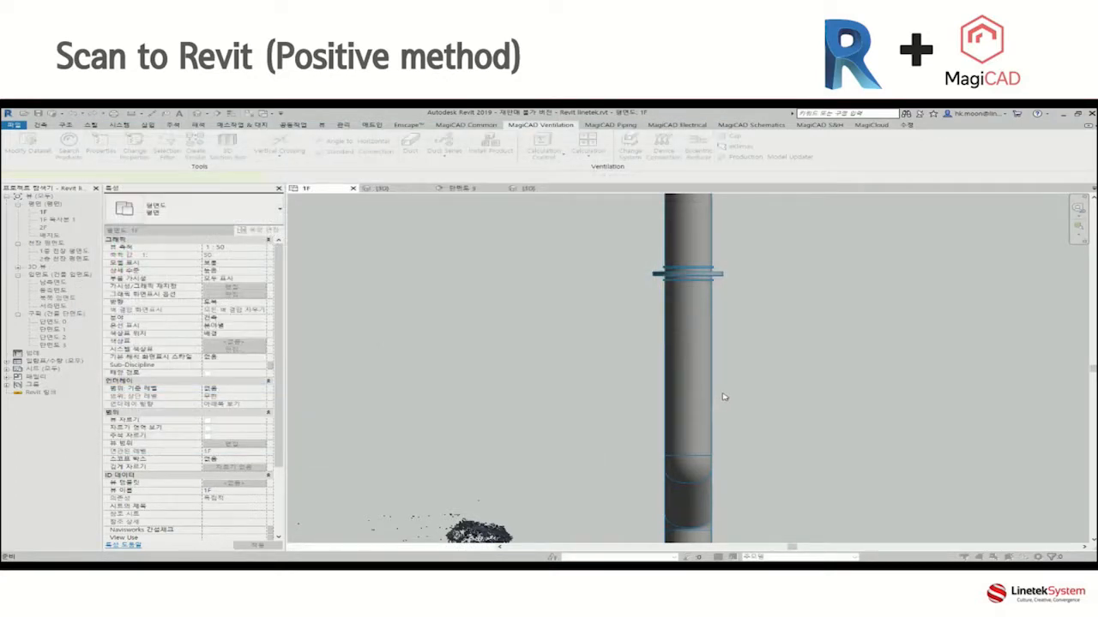